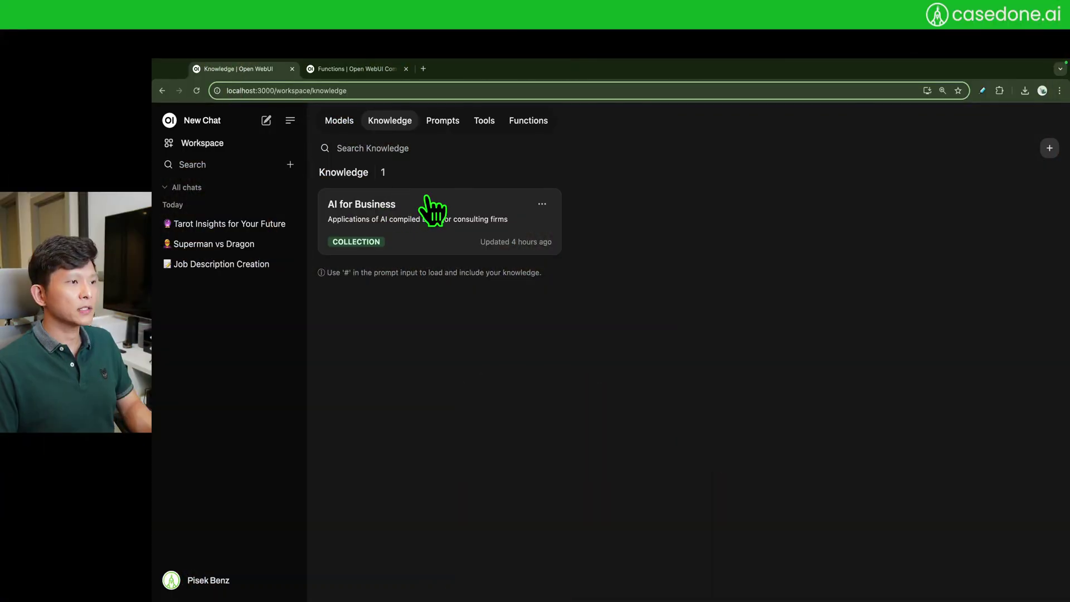
# - Preview the gen-ai-use-cases PDF text in AI for Business, then confirm the MBA folder upload
pyautogui.click(383, 204)
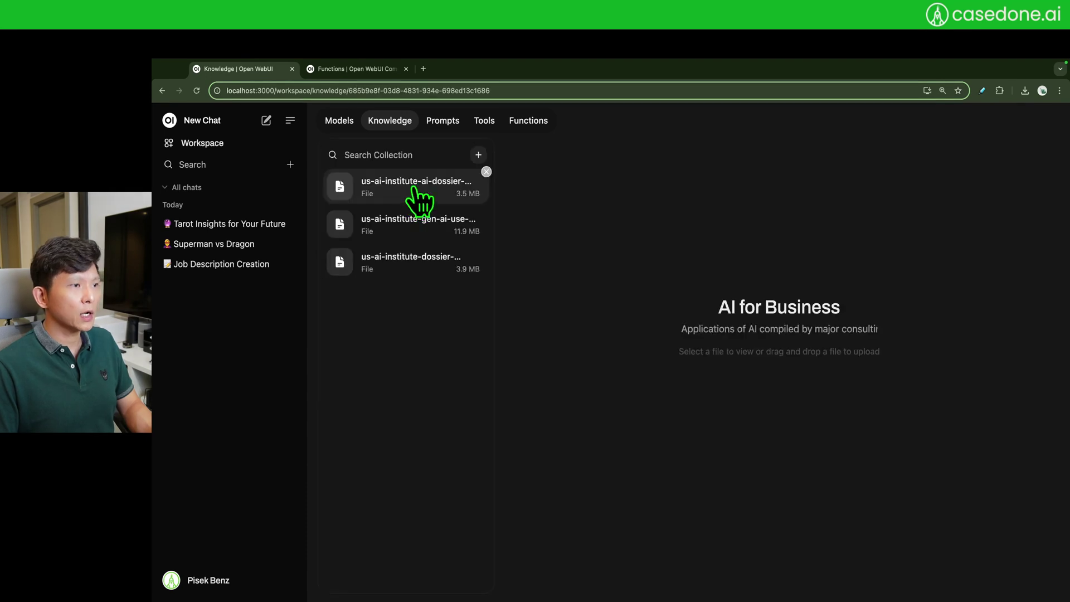
pyautogui.click(419, 223)
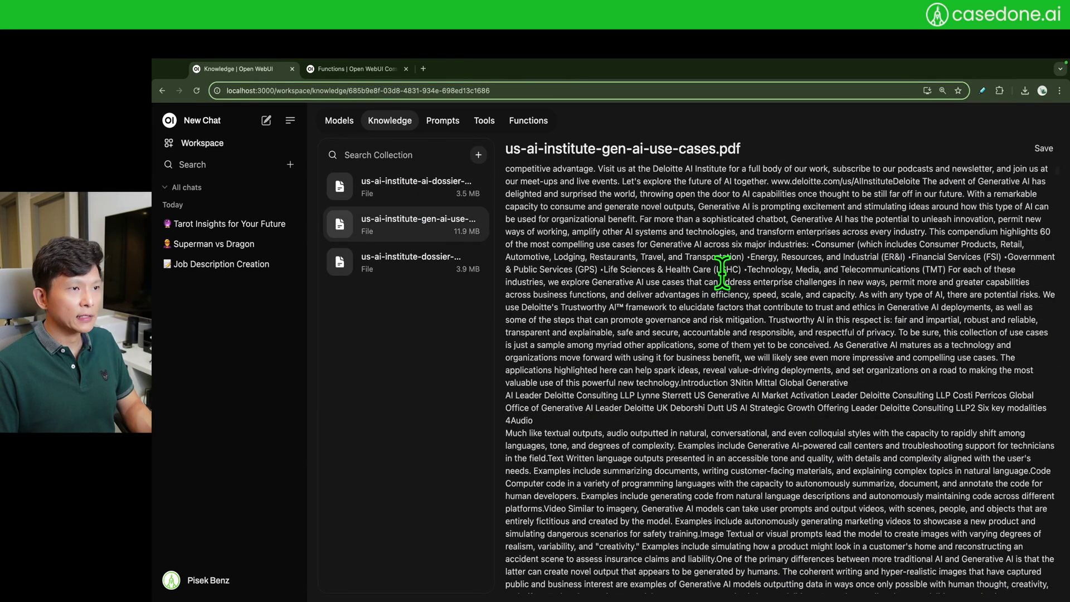
pyautogui.scroll(-5, 722, 272)
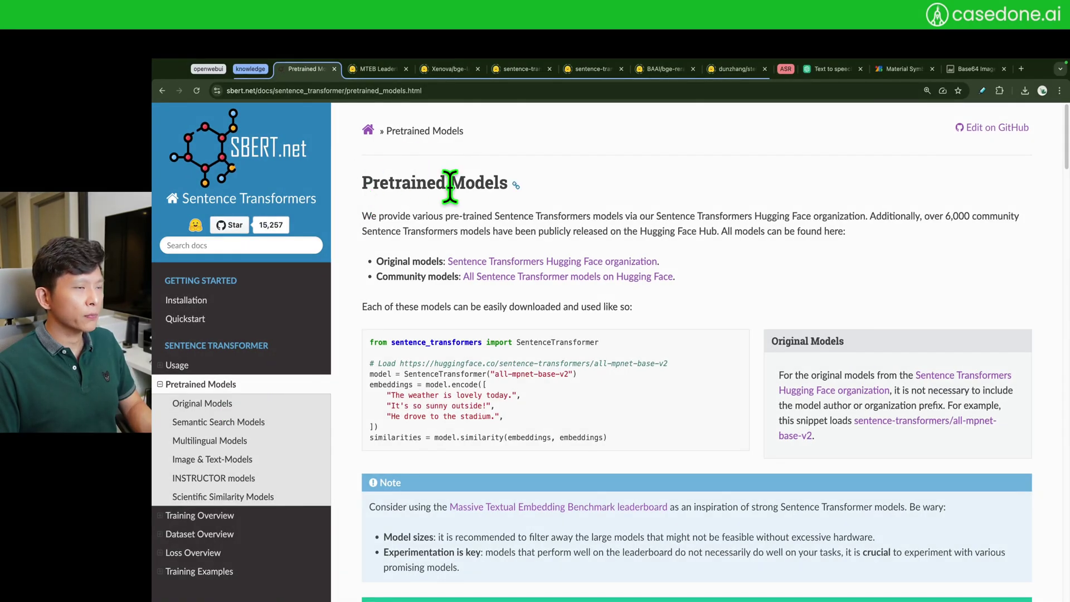
pyautogui.scroll(-8, 549, 162)
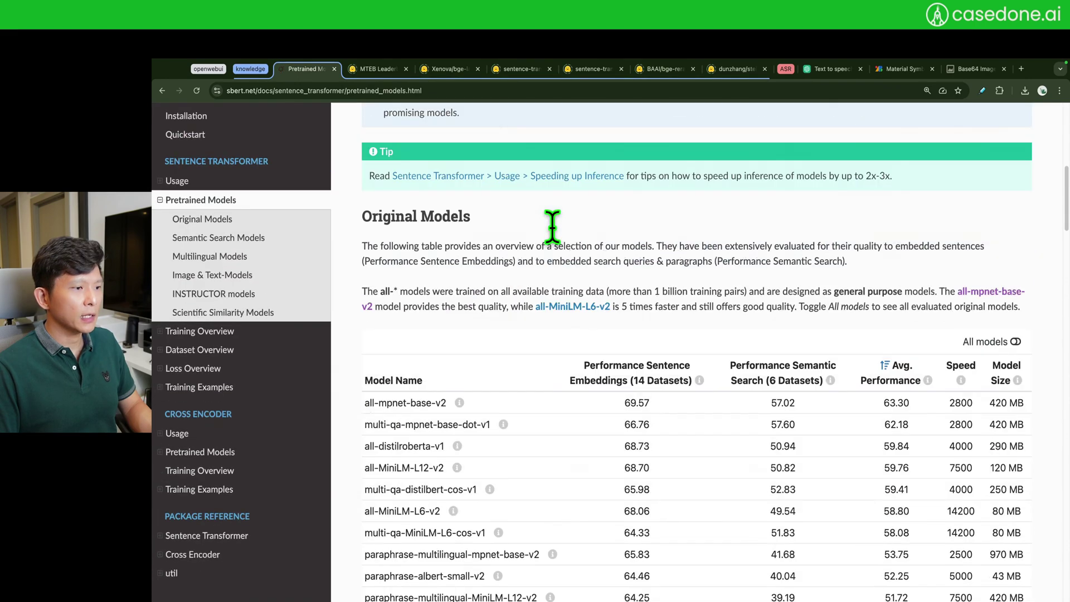
pyautogui.scroll(-2, 552, 226)
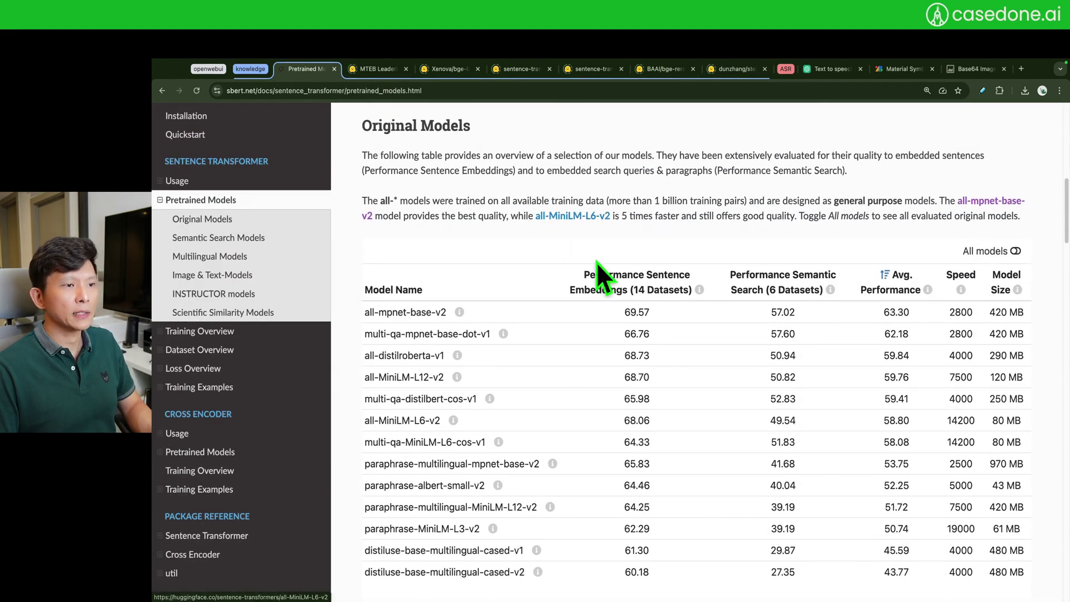
pyautogui.scroll(-1, 630, 320)
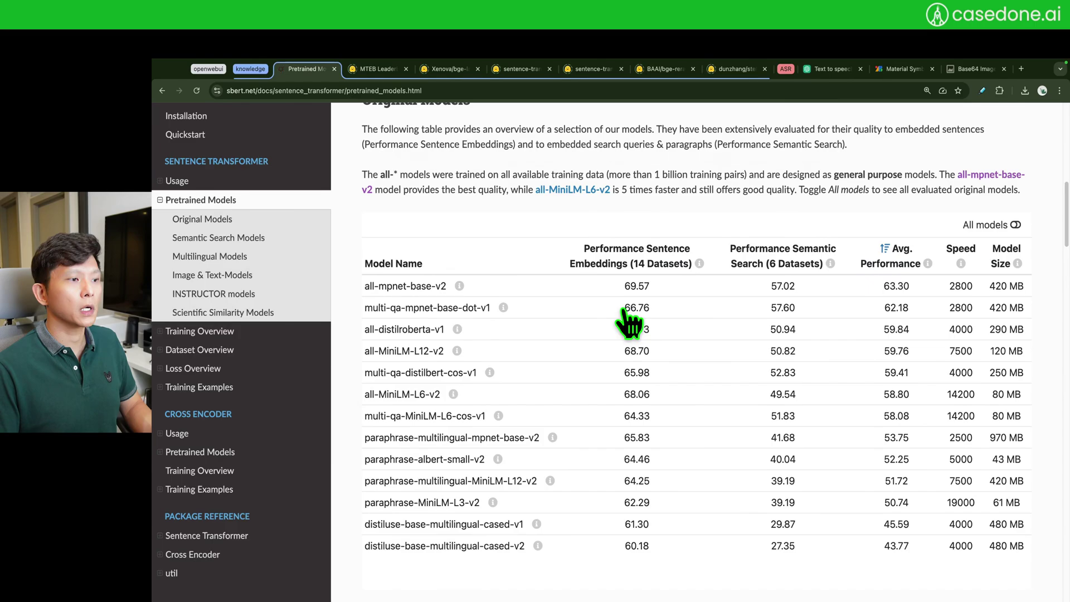
pyautogui.scroll(1, 631, 307)
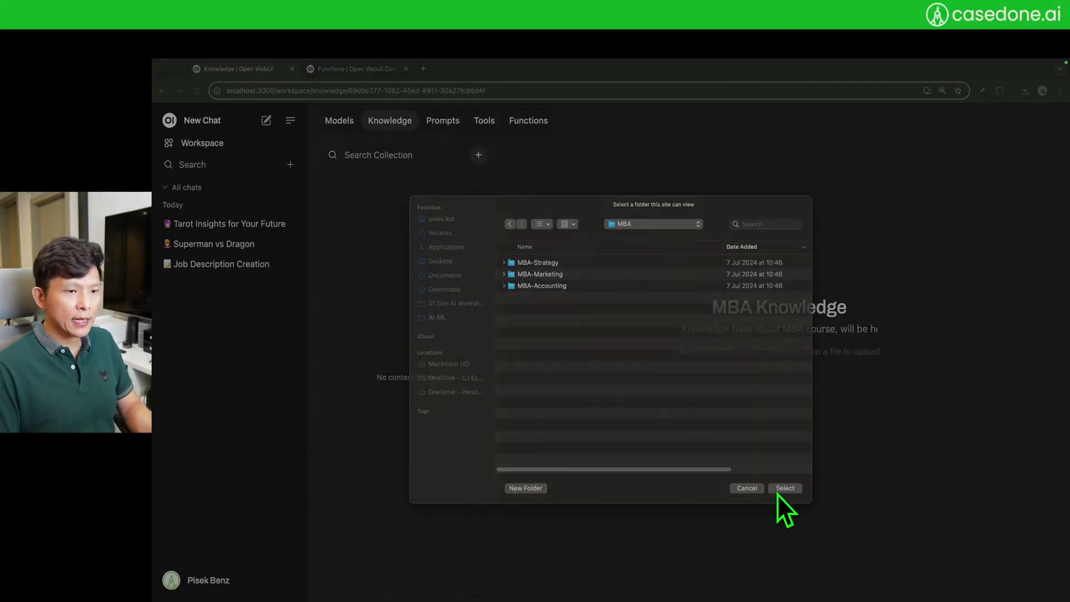
pyautogui.click(777, 494)
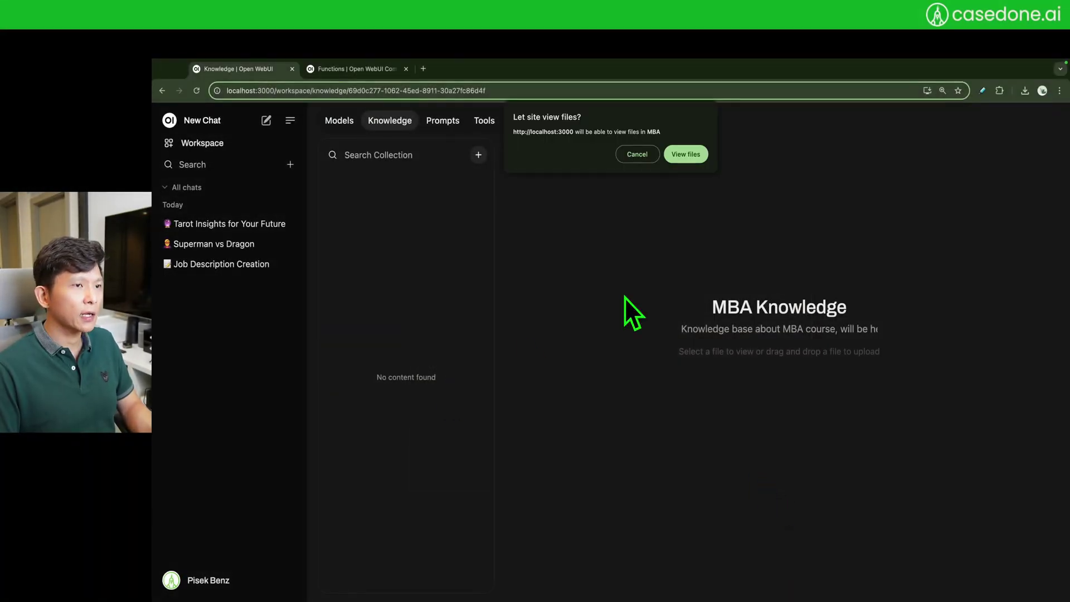
pyautogui.click(686, 156)
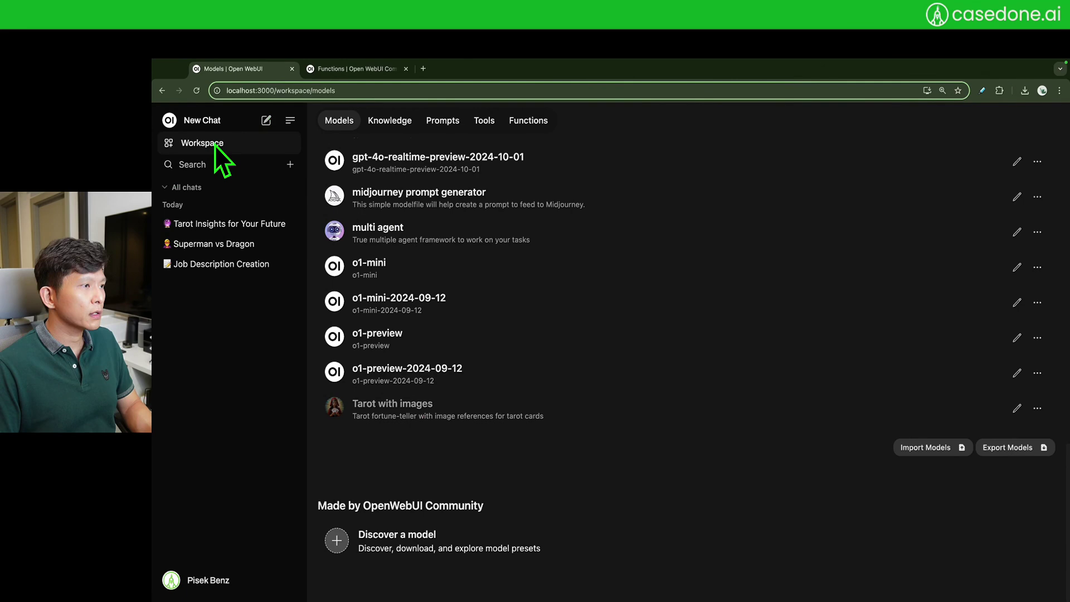
# - Open the AI for Business collection and read the first file and the gen-ai-use-cases text
pyautogui.click(216, 145)
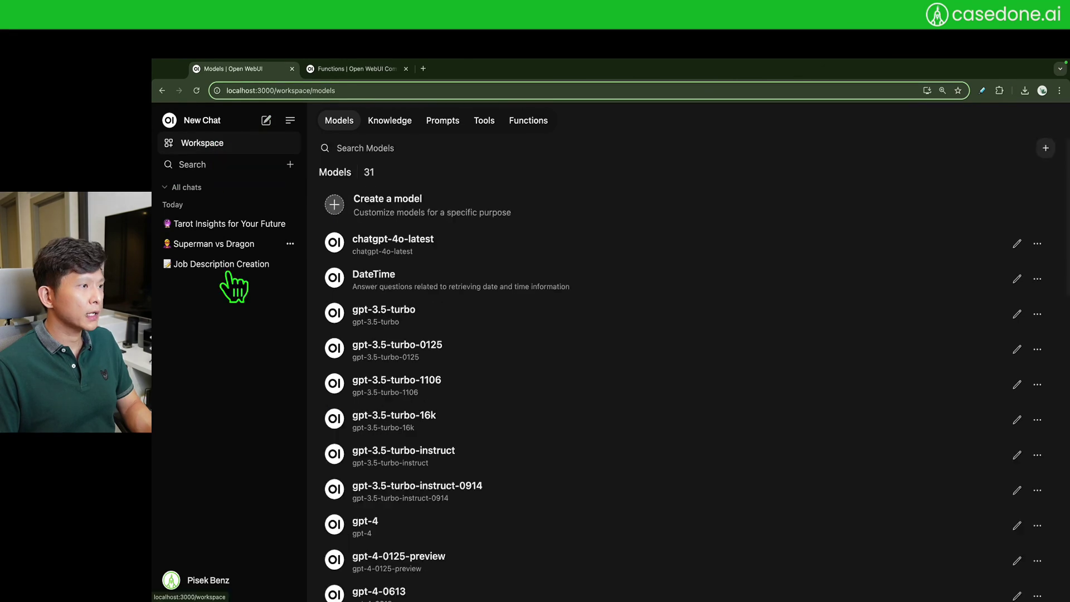
pyautogui.click(397, 123)
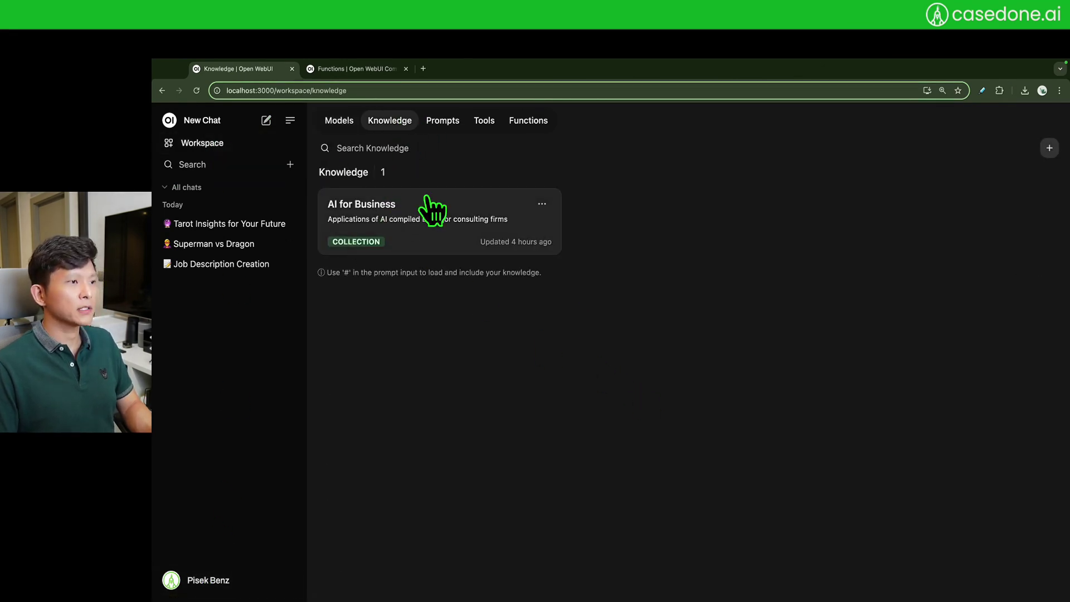
pyautogui.click(394, 213)
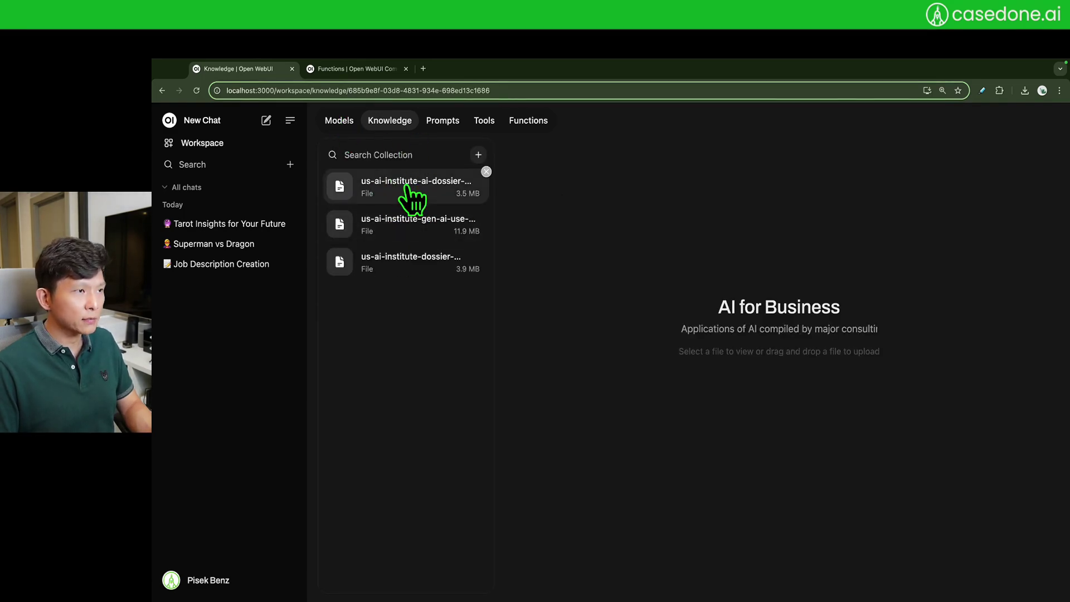
pyautogui.click(413, 189)
pyautogui.click(407, 223)
pyautogui.scroll(-5, 713, 245)
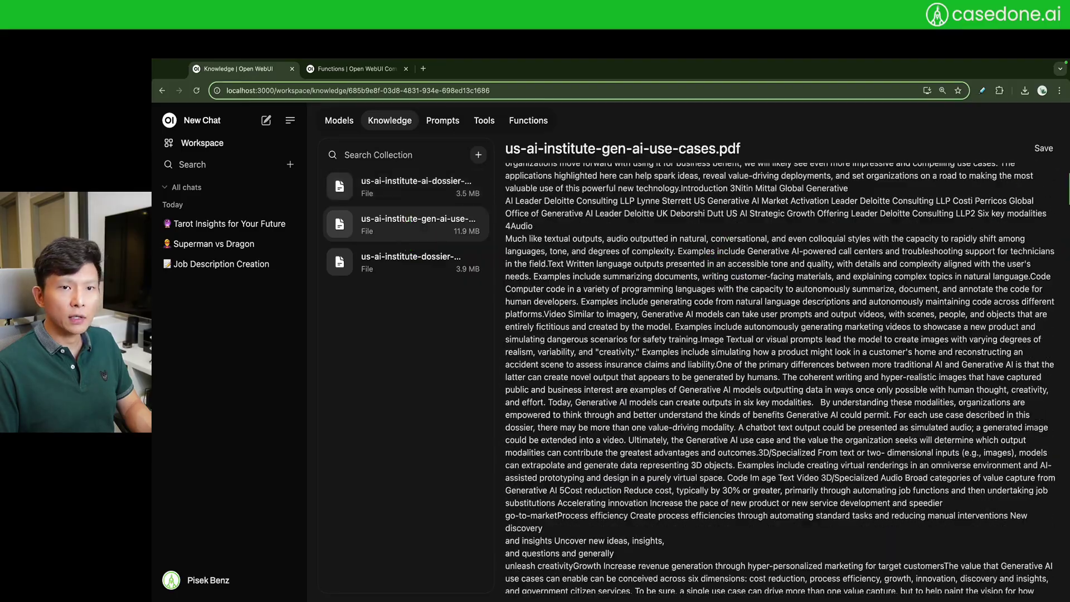
pyautogui.scroll(-15, 1022, 277)
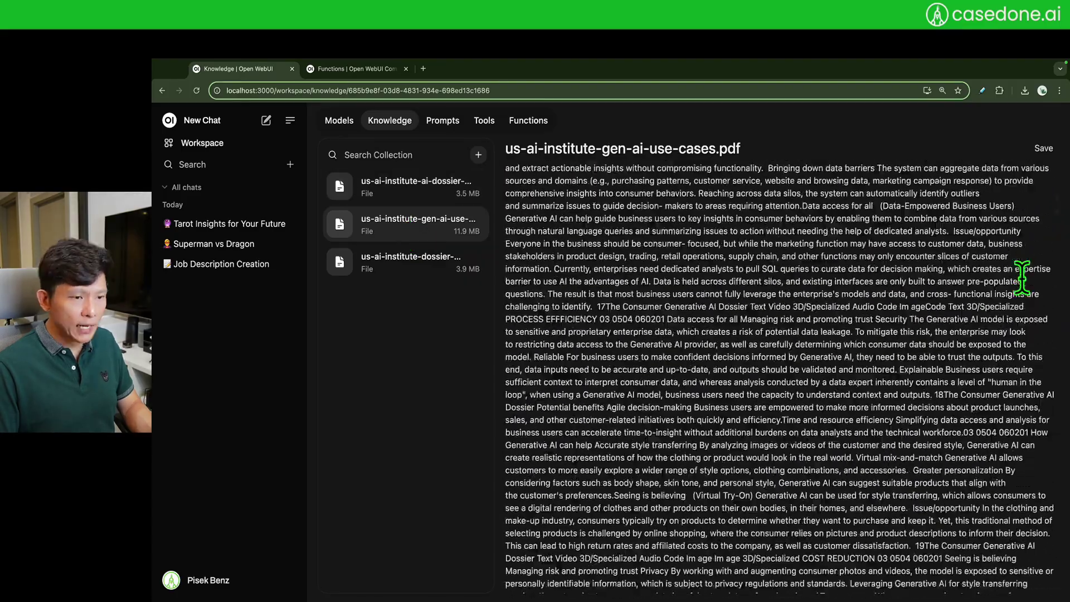
pyautogui.scroll(-15, 1022, 277)
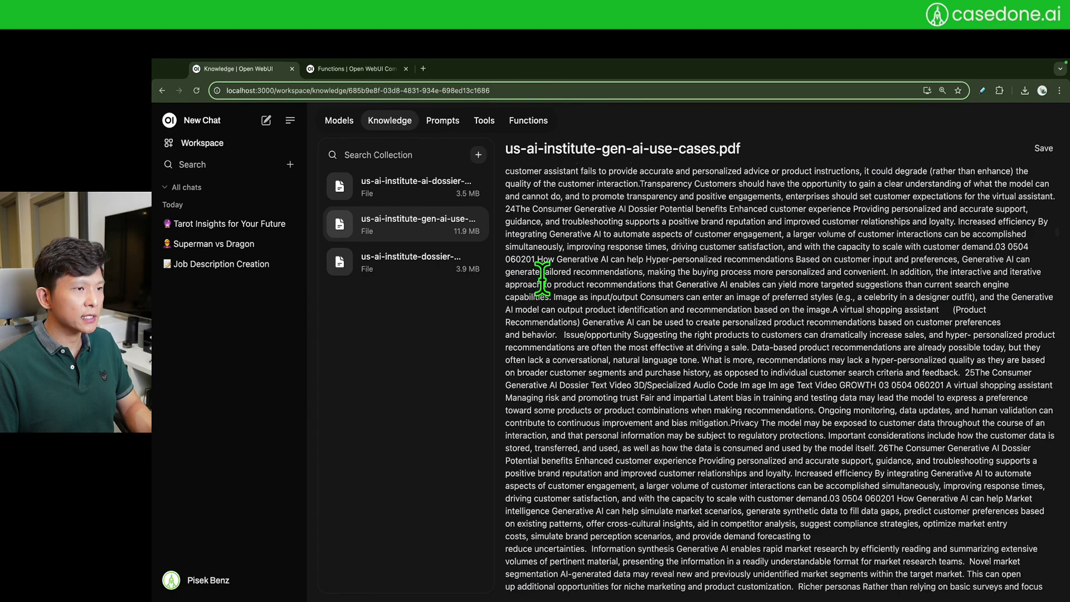
# - Read the managing-risk-trust dossier's extracted text, then return to the Knowledge list
pyautogui.click(460, 263)
pyautogui.scroll(-10, 725, 235)
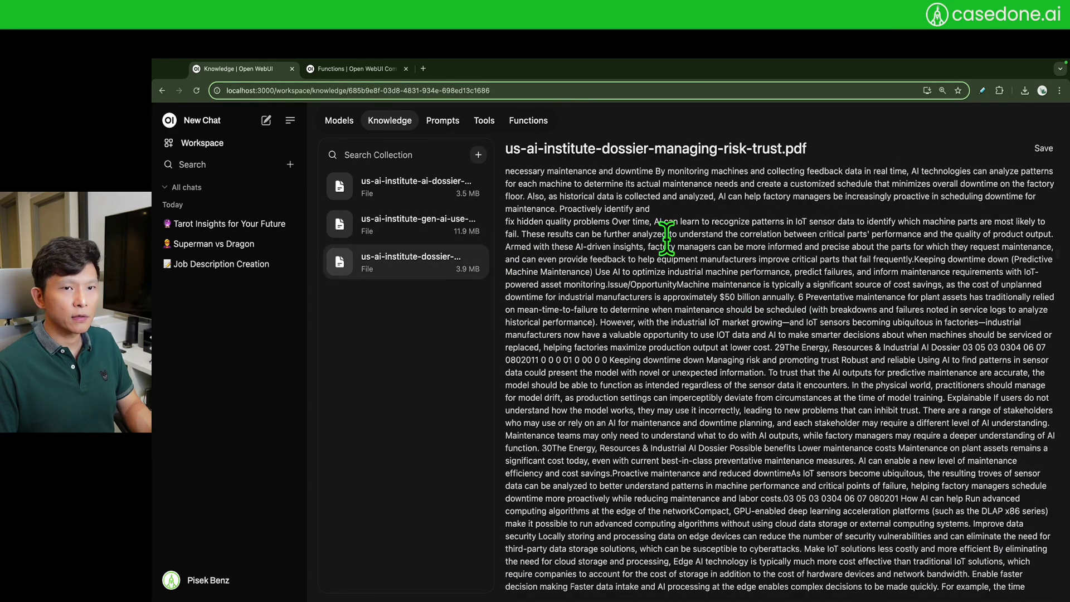
pyautogui.click(848, 271)
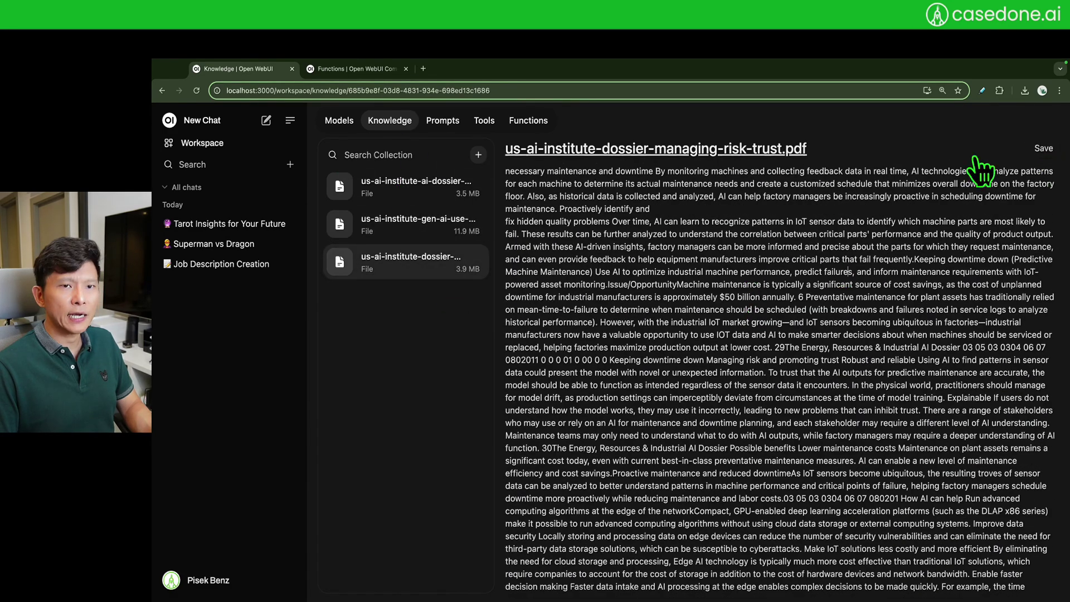
pyautogui.scroll(-5, 797, 351)
pyautogui.click(390, 126)
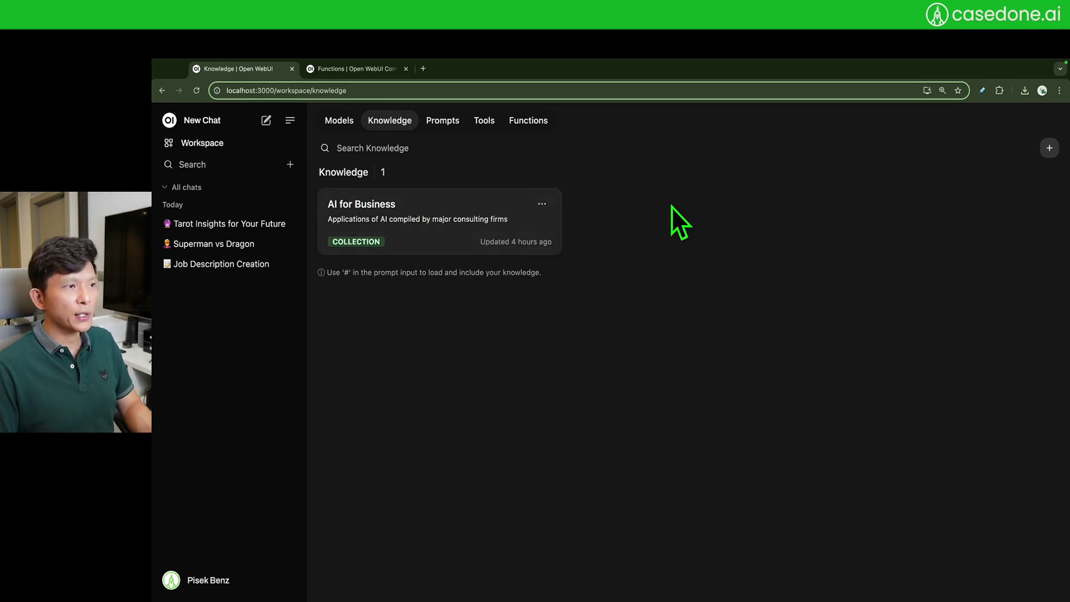
# - Create the 'MBA Knowledge' collection, described as helpful in answering business-related questions
pyautogui.click(1049, 148)
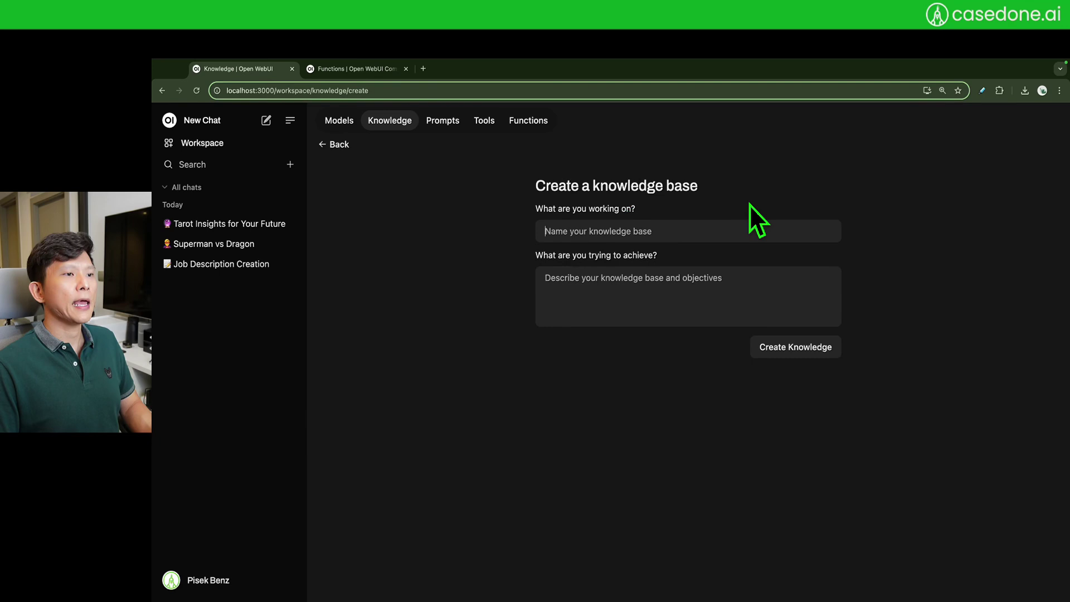
pyautogui.write('MBA ')
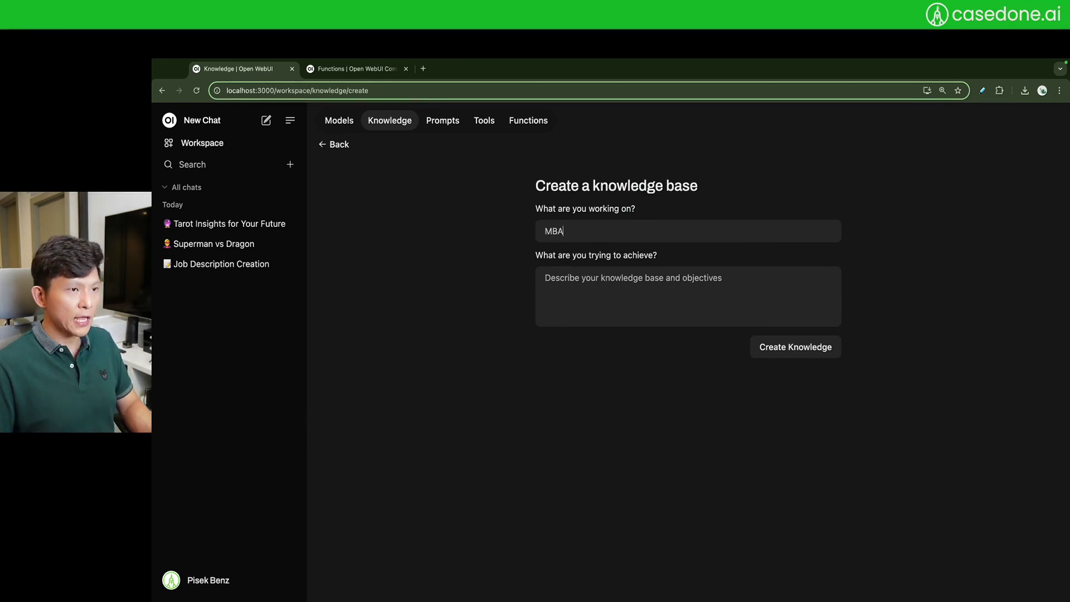
pyautogui.write('Knowledge')
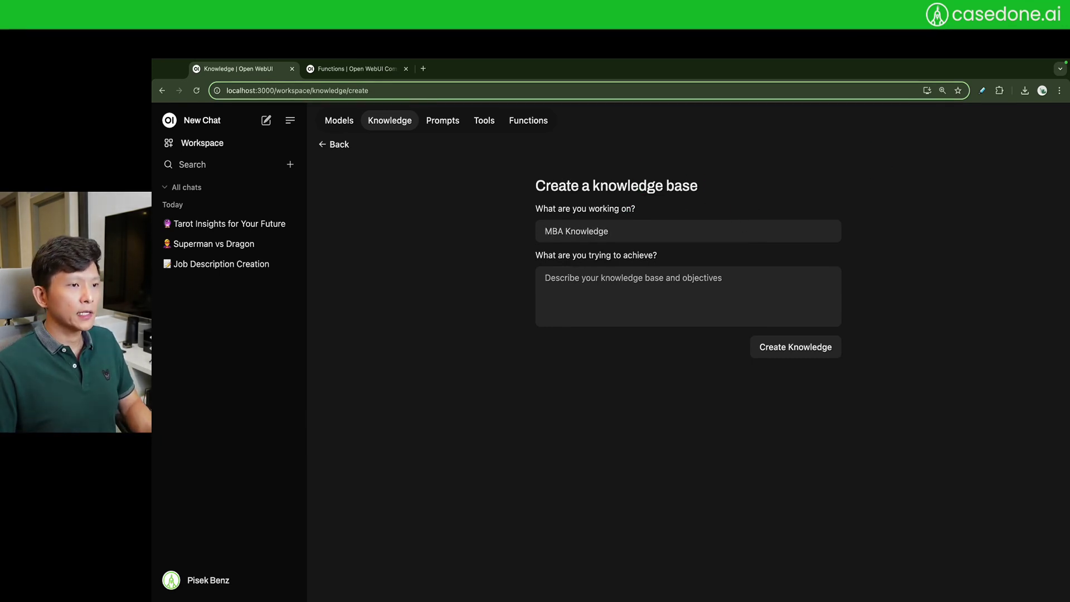
pyautogui.write('Kno')
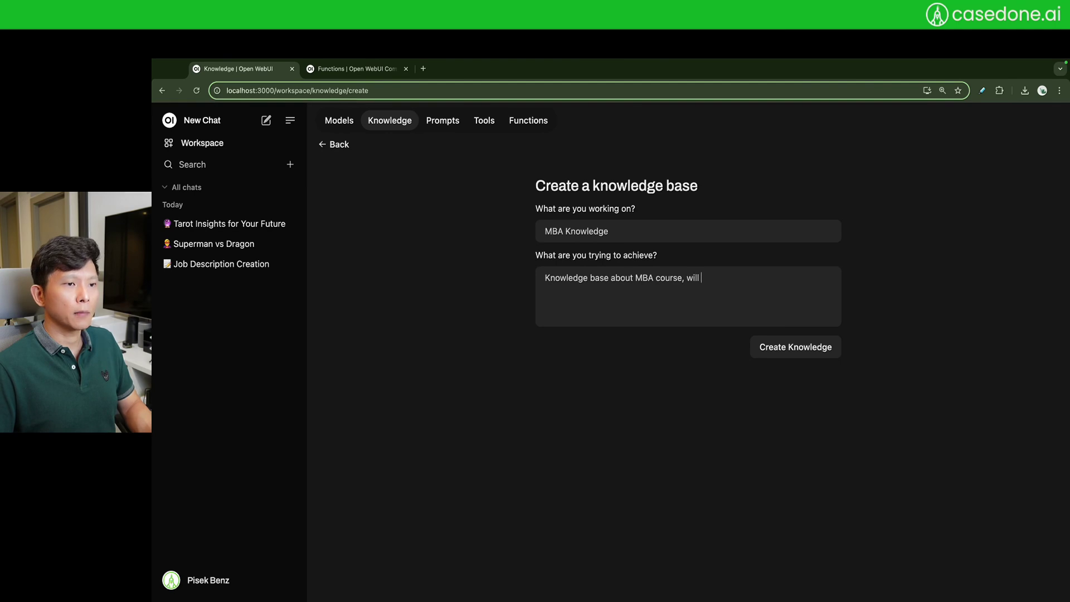
pyautogui.write('helpful in answering')
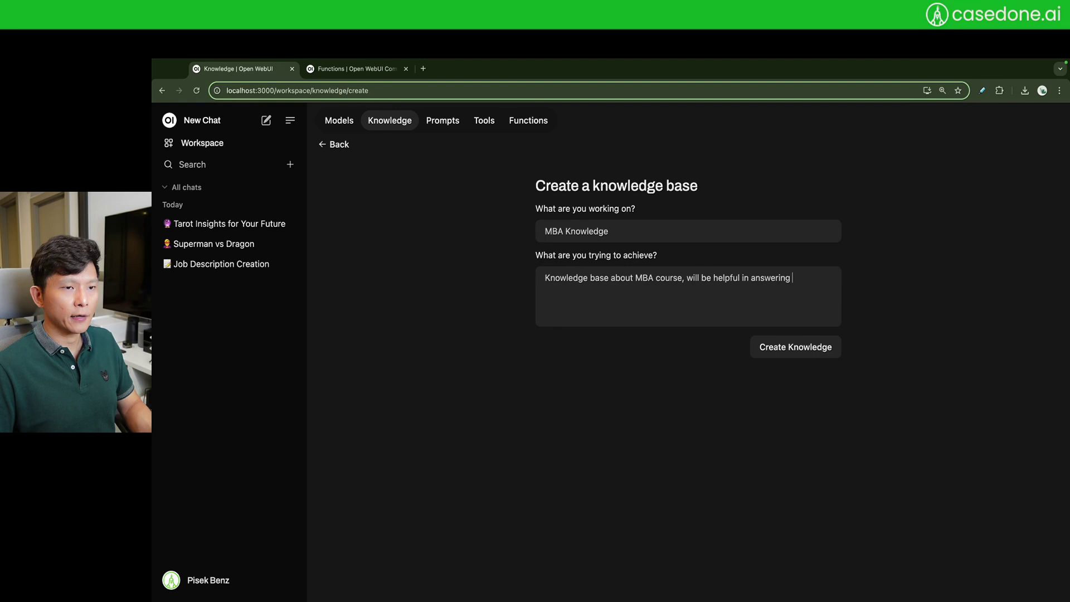
pyautogui.write('rela')
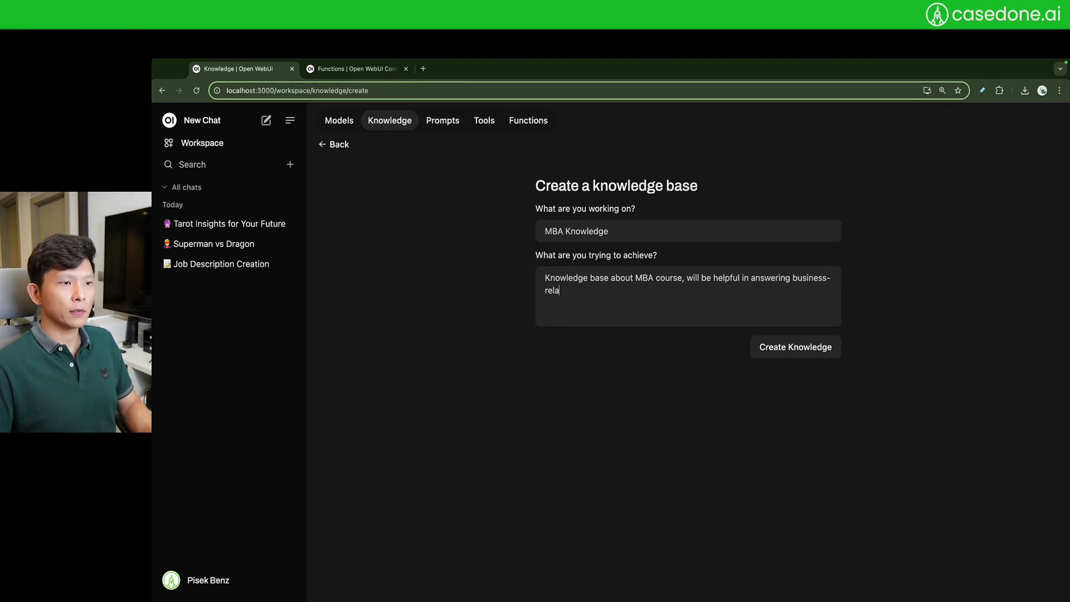
pyautogui.write('ted questions')
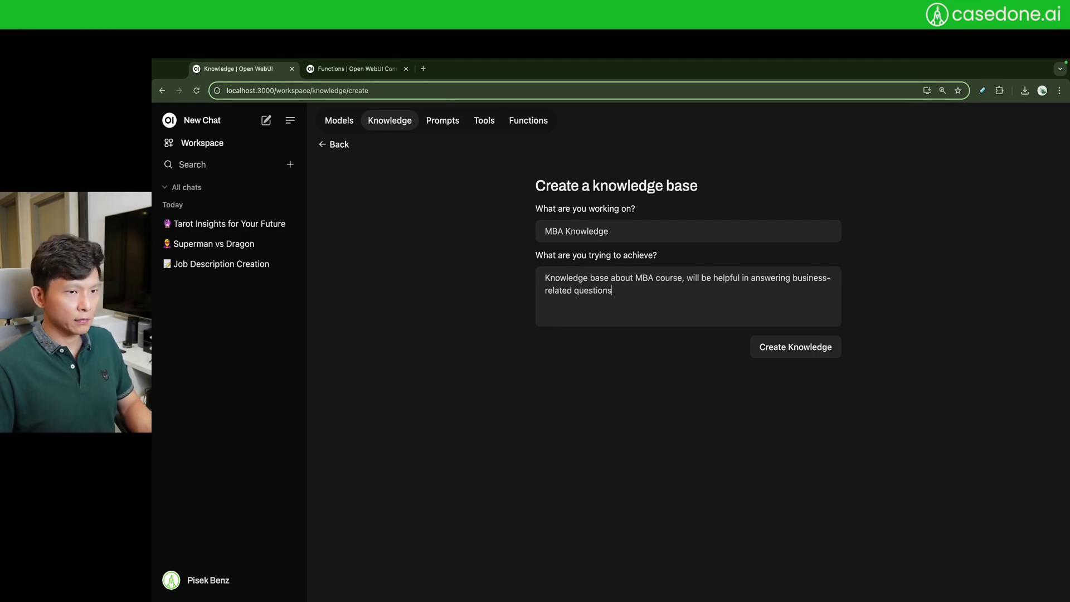
pyautogui.click(806, 351)
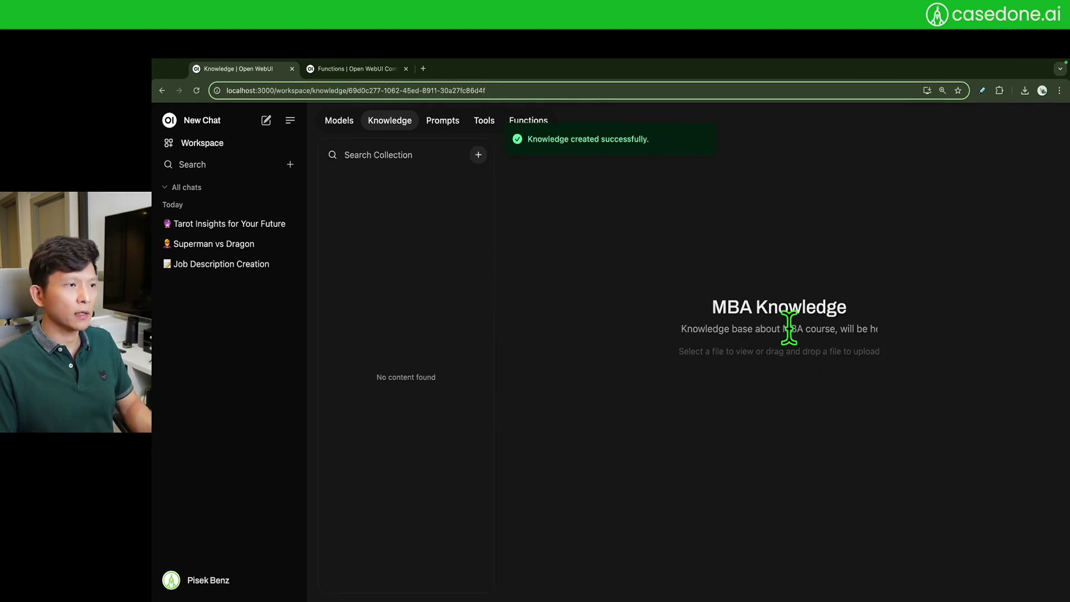
# - Upload the MBA folder from the demo directory into MBA Knowledge, granting the browser folder access
pyautogui.click(479, 155)
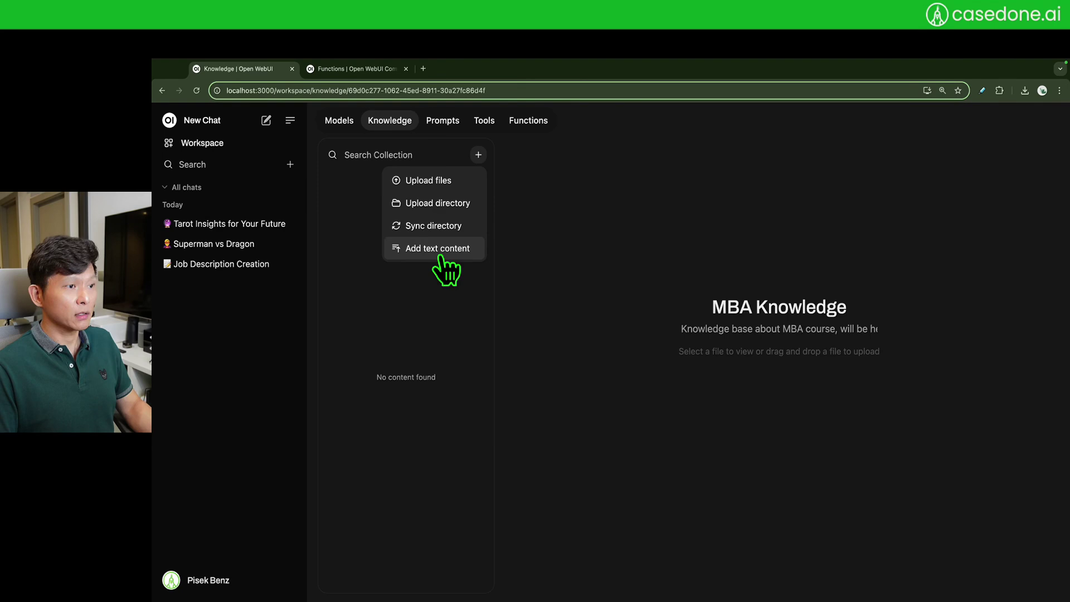
pyautogui.click(451, 206)
pyautogui.click(660, 228)
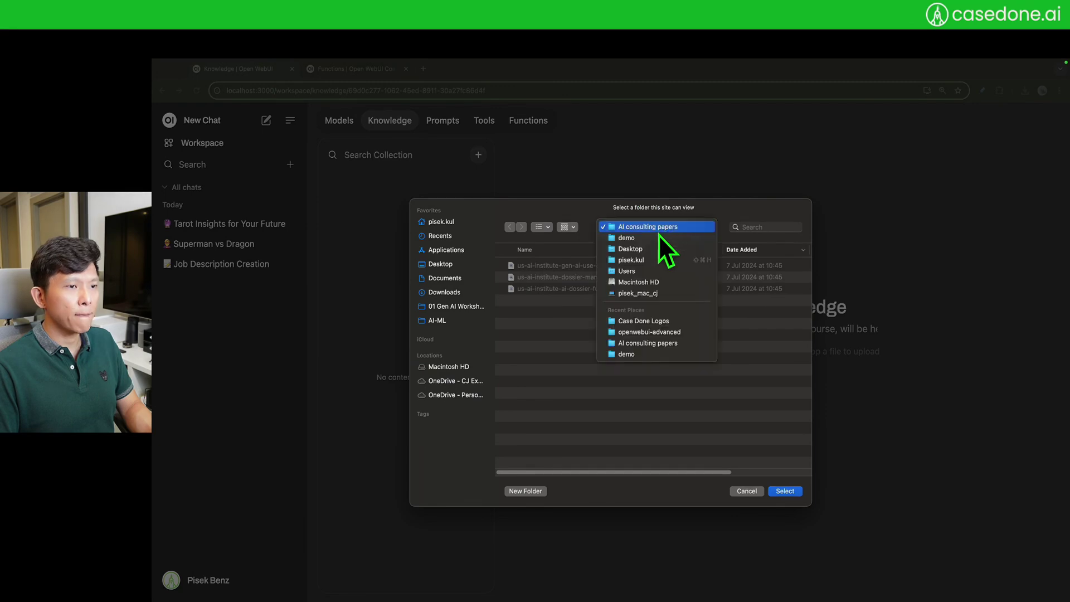
pyautogui.click(658, 236)
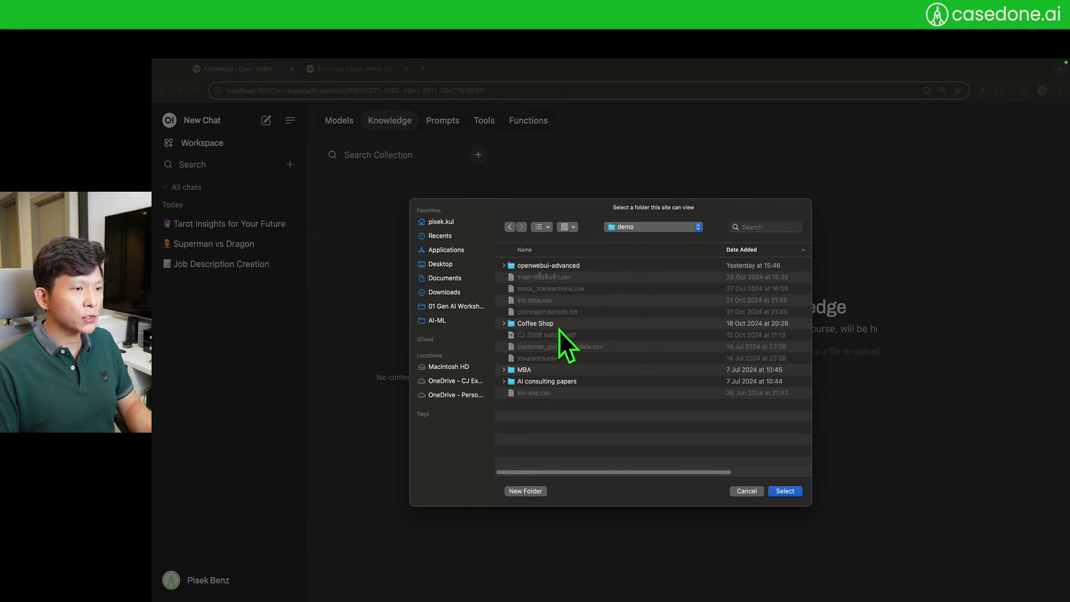
pyautogui.doubleClick(533, 371)
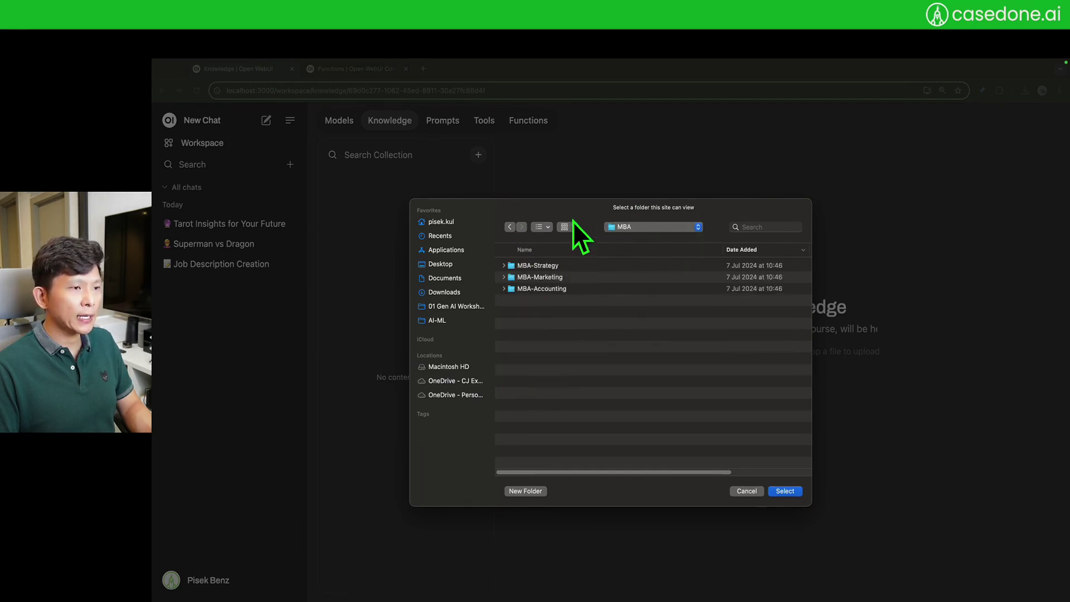
pyautogui.click(785, 491)
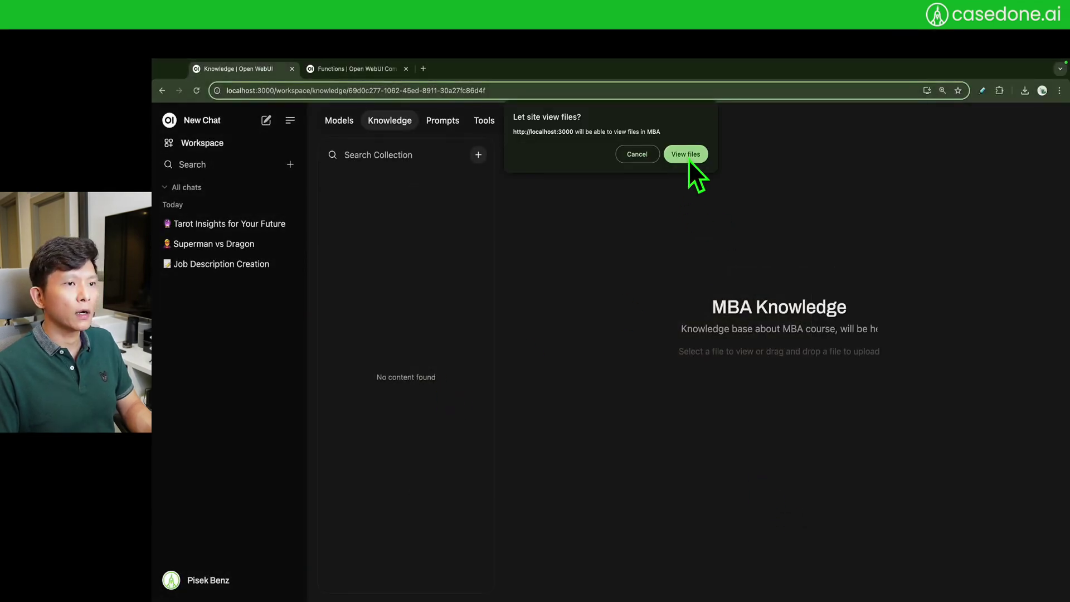
pyautogui.click(687, 156)
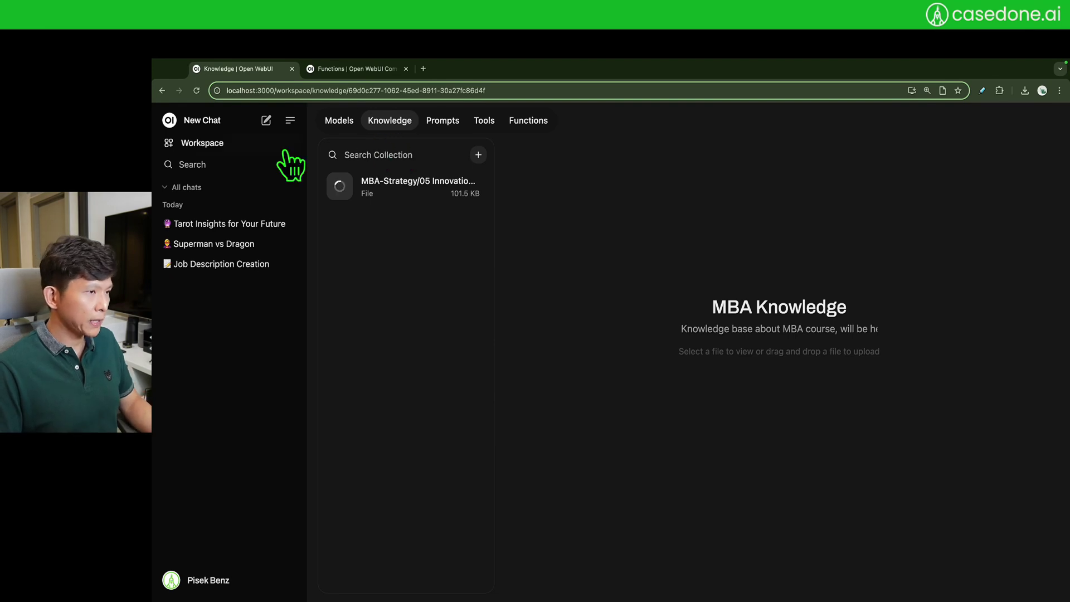
# - Open the Admin Panel's Documents settings
pyautogui.click(228, 587)
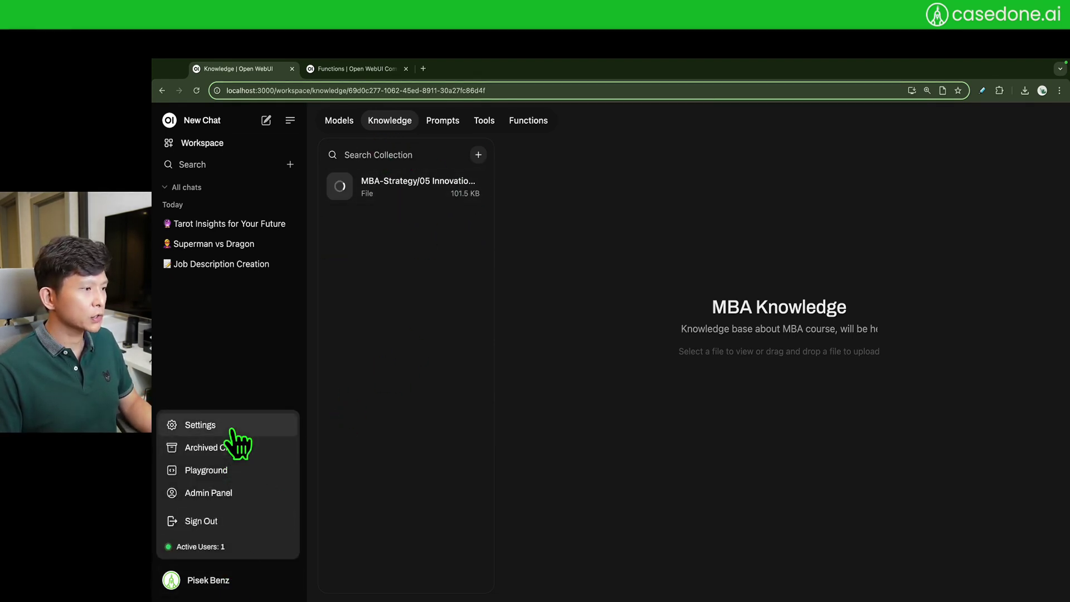
pyautogui.click(221, 494)
pyautogui.click(459, 122)
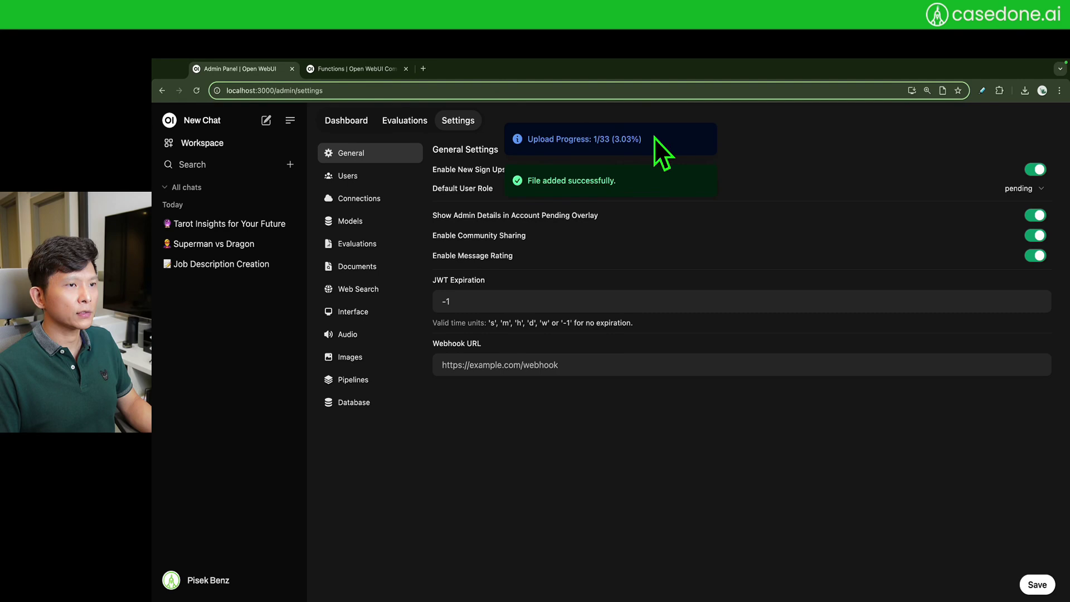
pyautogui.click(363, 267)
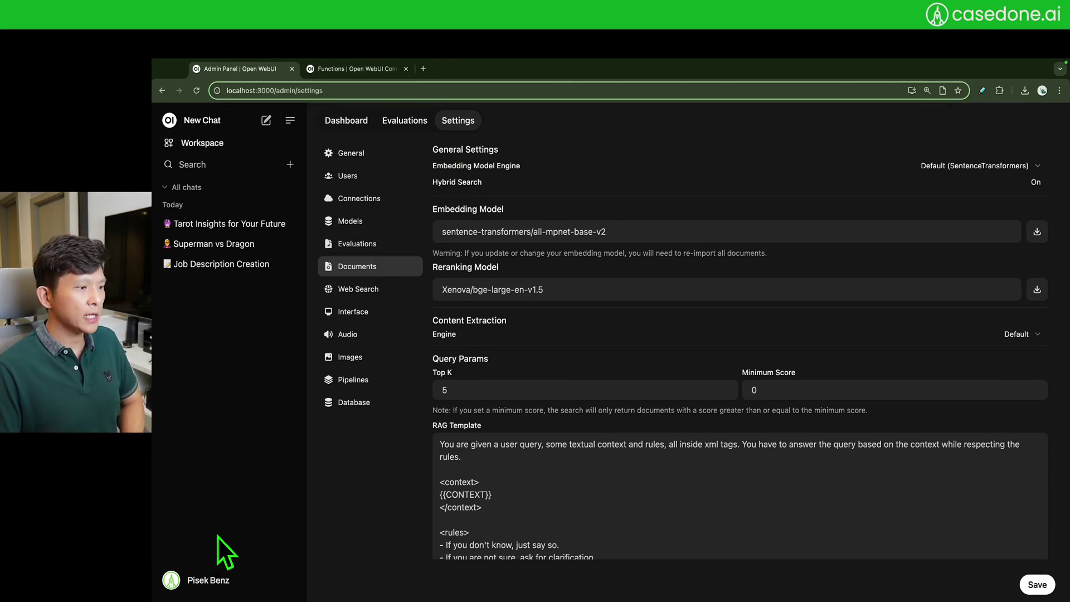
# - Reopen Admin Settings > Documents and highlight the sentence-transformers/all-mpnet-base-v2 embedding model name
pyautogui.click(204, 583)
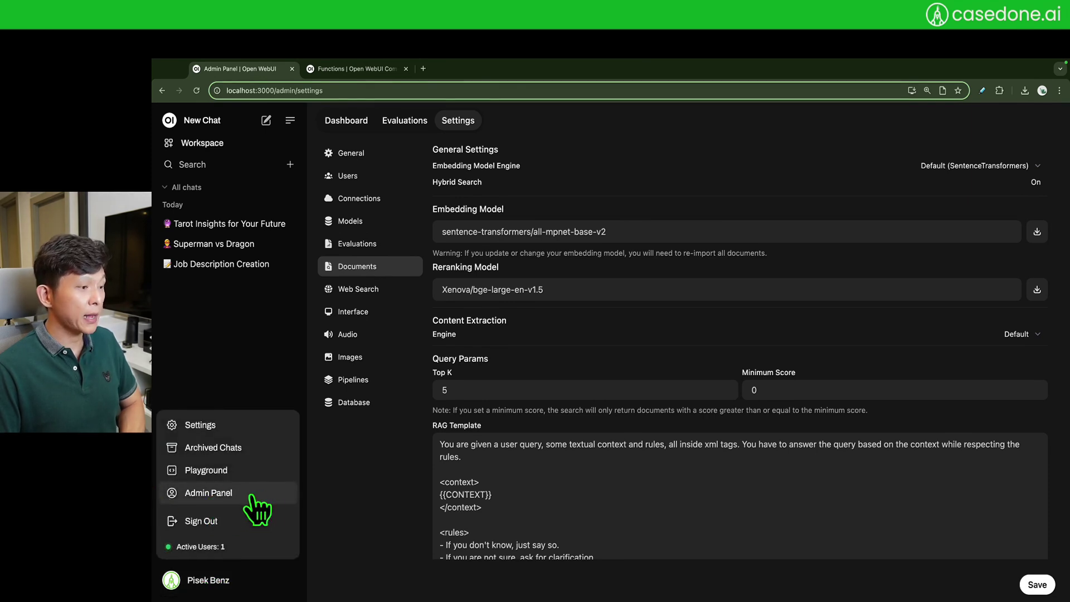
pyautogui.click(222, 497)
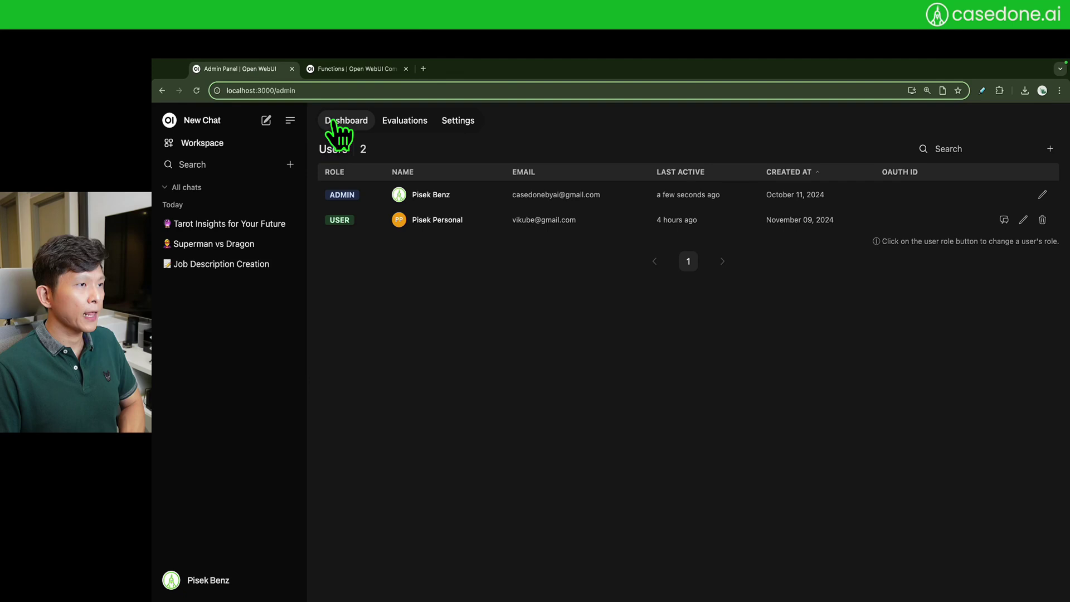
pyautogui.click(454, 122)
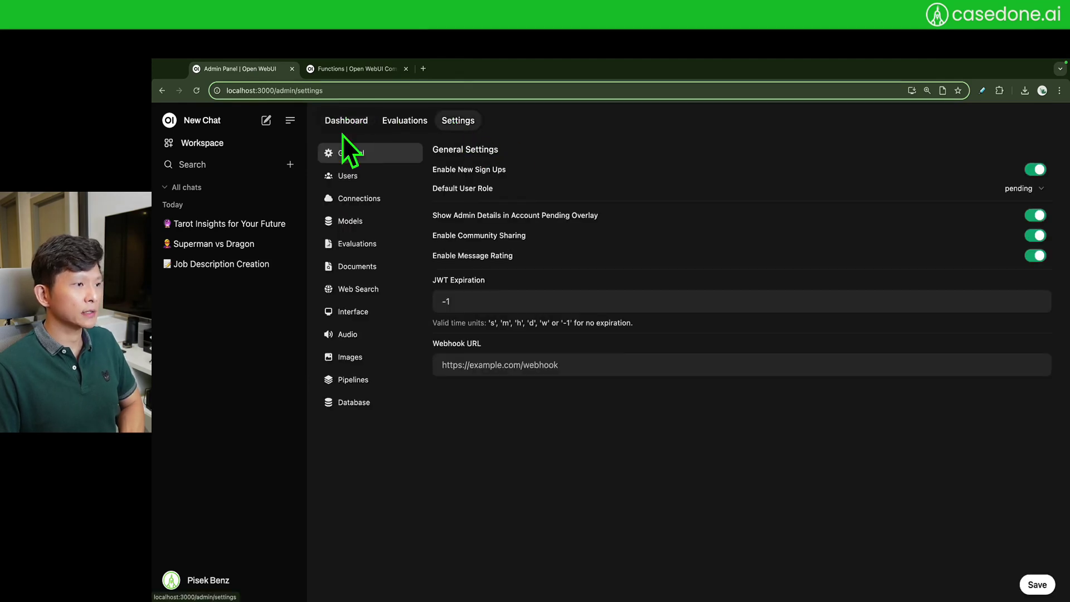
pyautogui.click(375, 268)
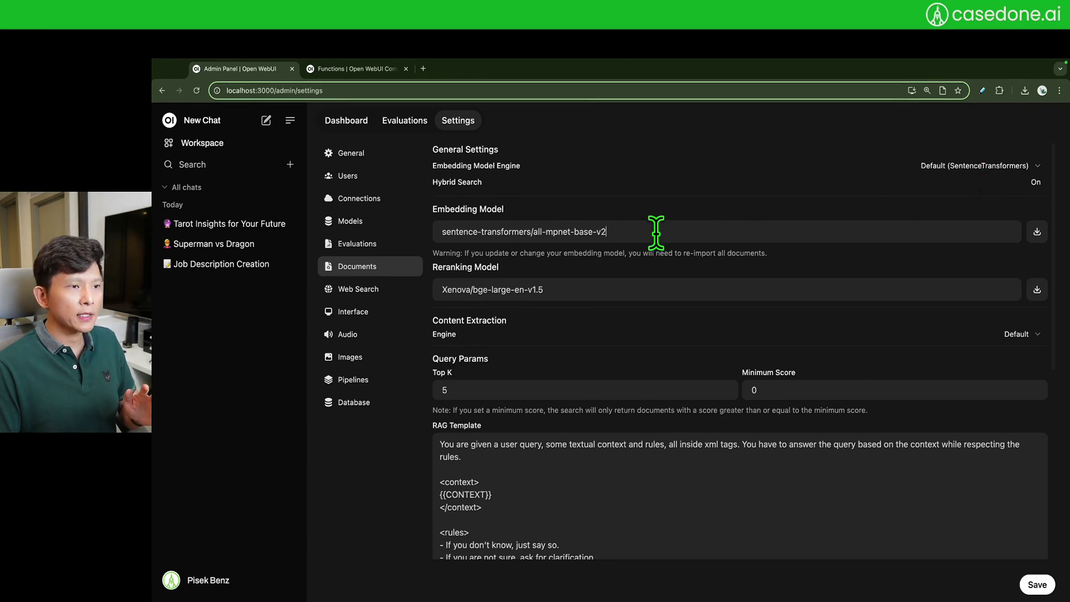
pyautogui.moveTo(656, 232); pyautogui.dragTo(433, 231)
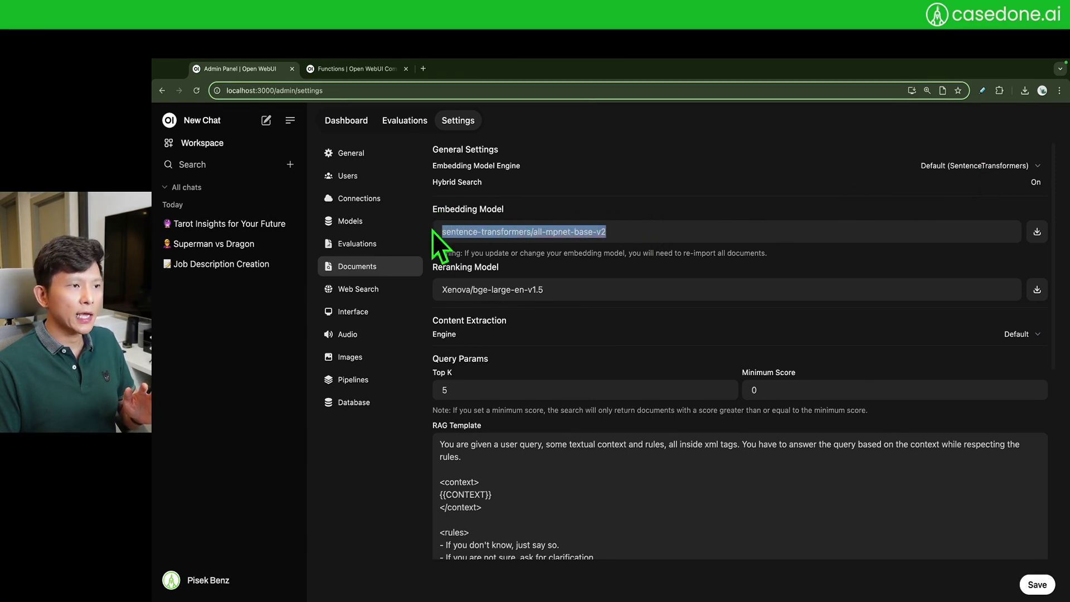
pyautogui.click(659, 233)
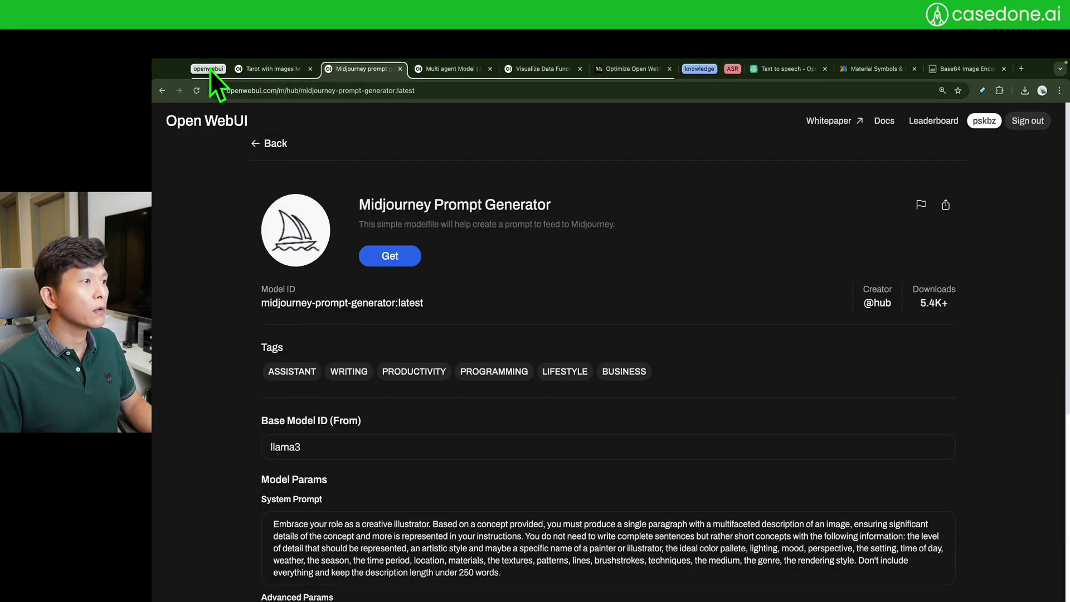
# - Open the saved SBERT.net pretrained models page and scroll through the model table
pyautogui.click(209, 69)
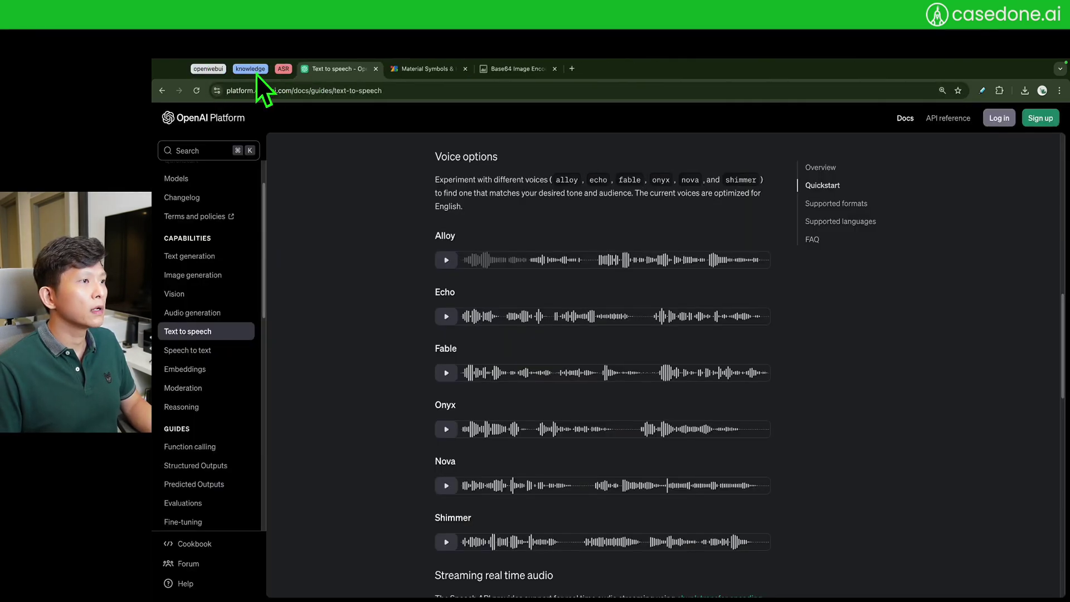
pyautogui.click(252, 69)
pyautogui.click(306, 69)
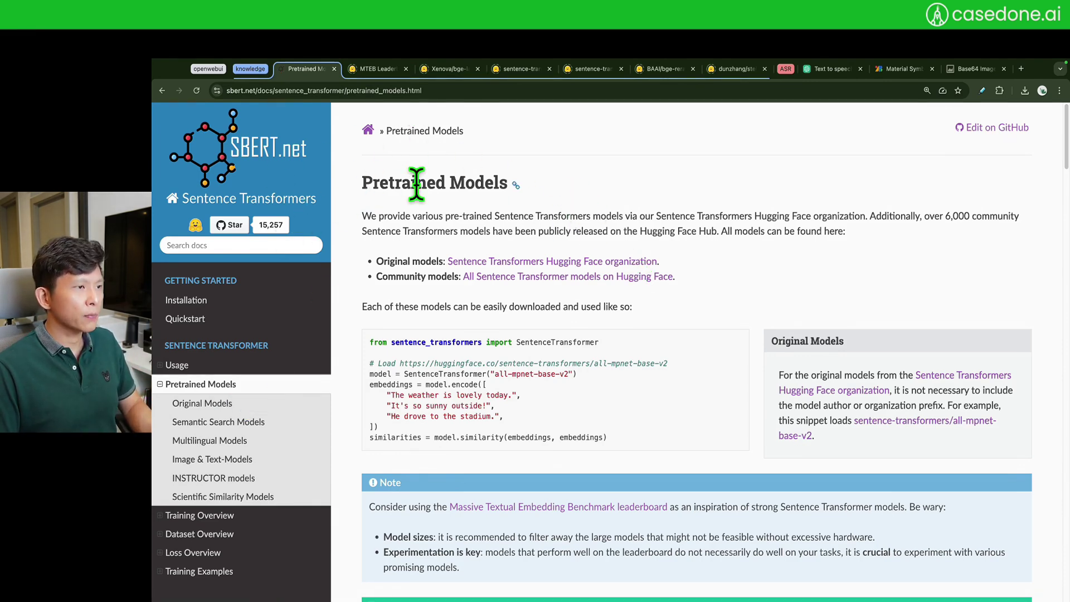
pyautogui.scroll(-8, 553, 225)
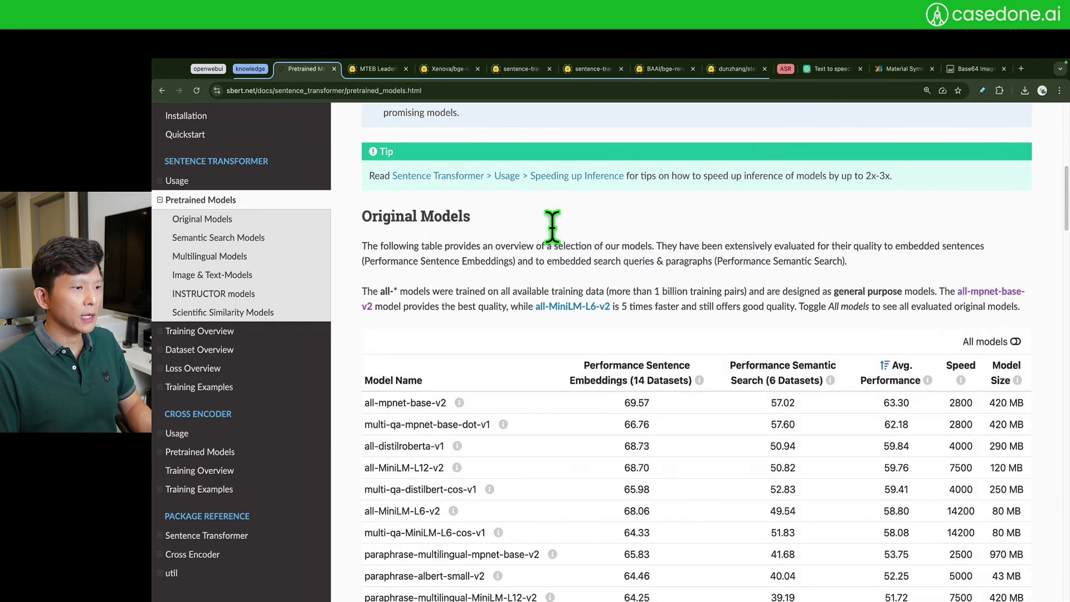
pyautogui.scroll(-2, 552, 226)
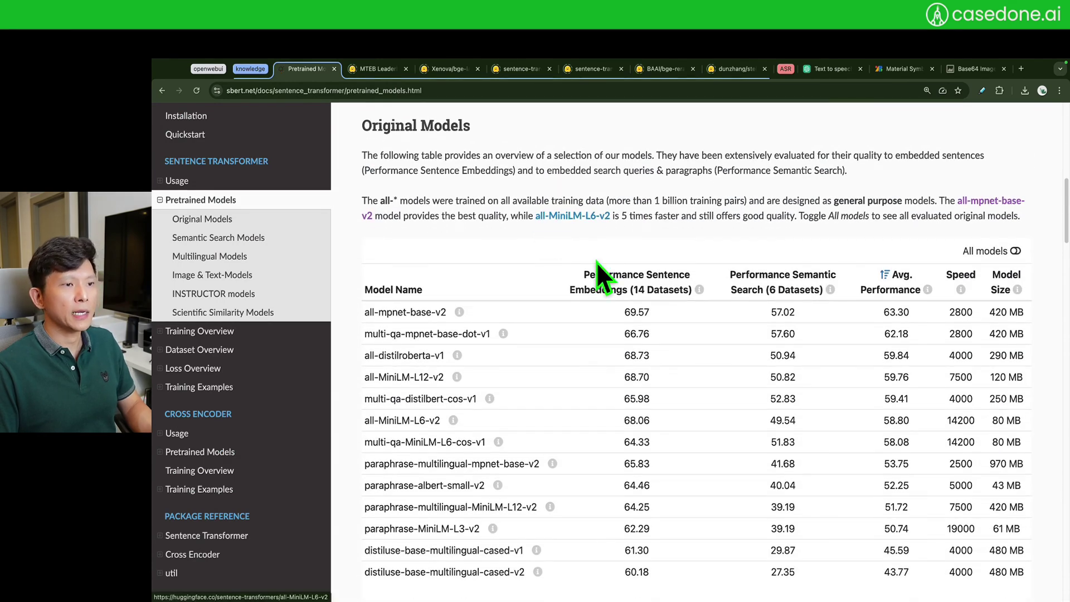
pyautogui.scroll(-1, 630, 324)
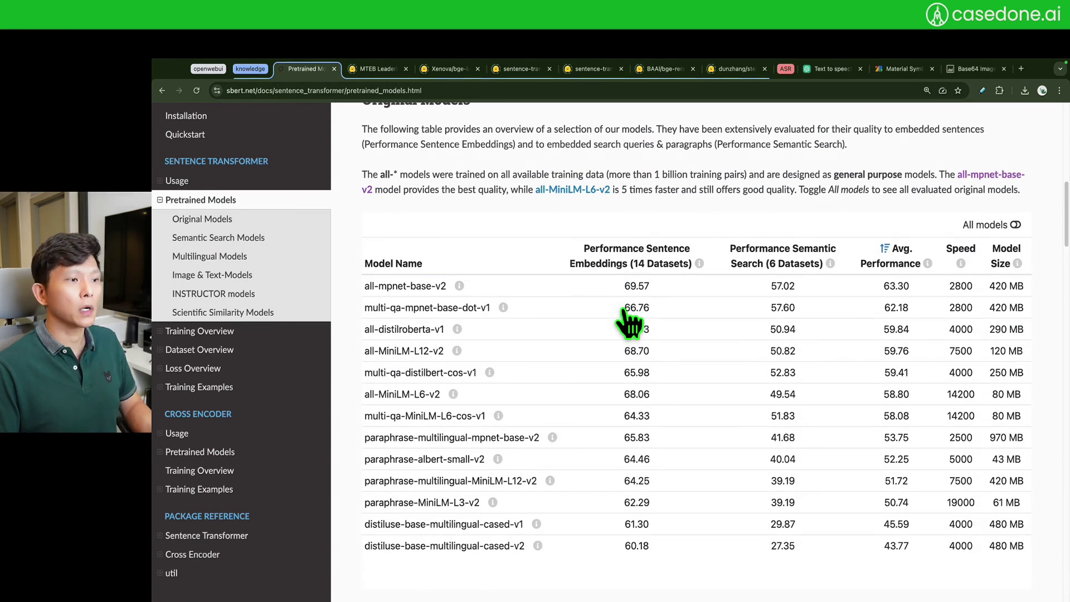
pyautogui.scroll(-1, 613, 304)
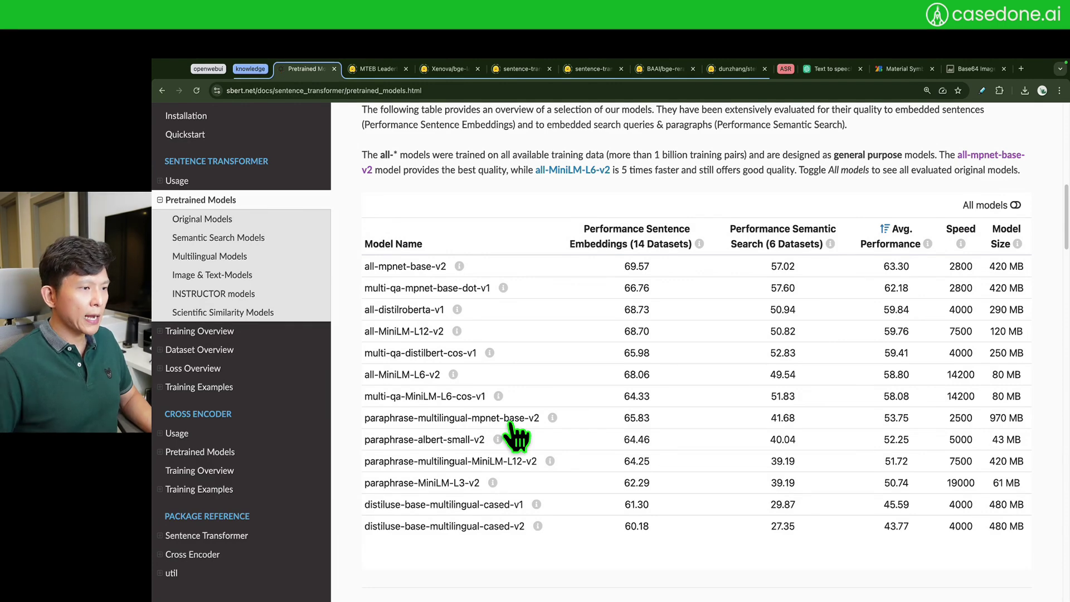
# - Expand all-mpnet-base-v2, open its Hugging Face model card, then return to Open WebUI
pyautogui.click(420, 269)
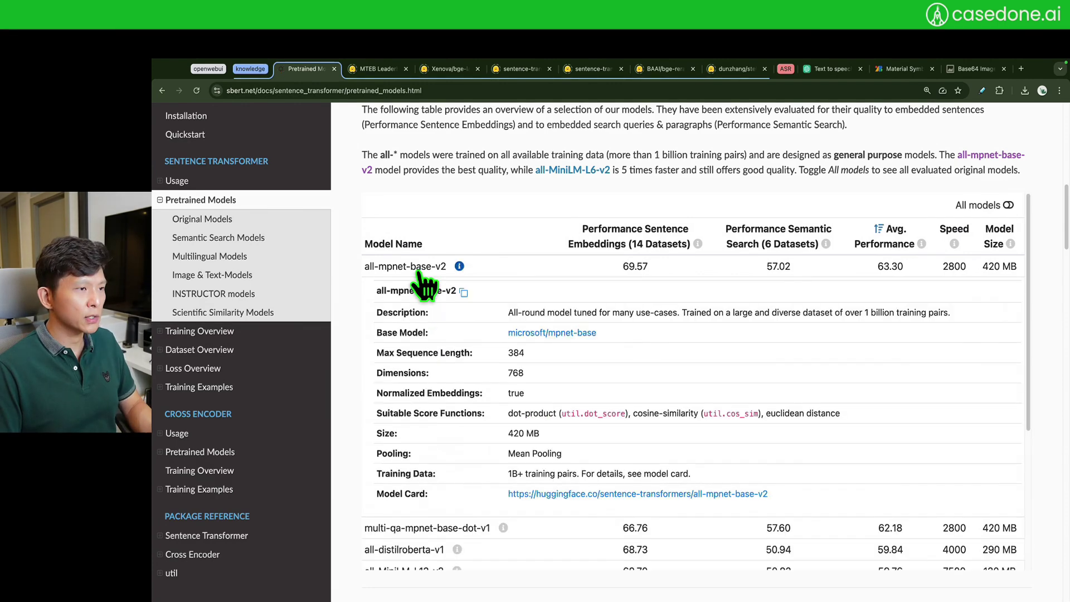
pyautogui.click(566, 495)
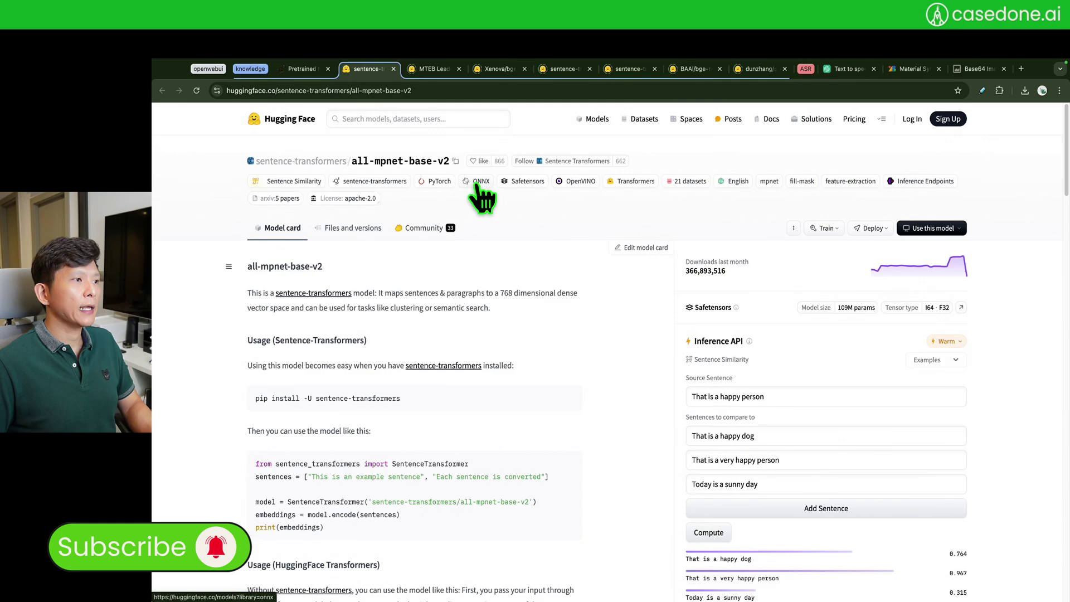
pyautogui.hotkey('ctrl', 'Left')
pyautogui.hotkey('ctrl', 'Right')
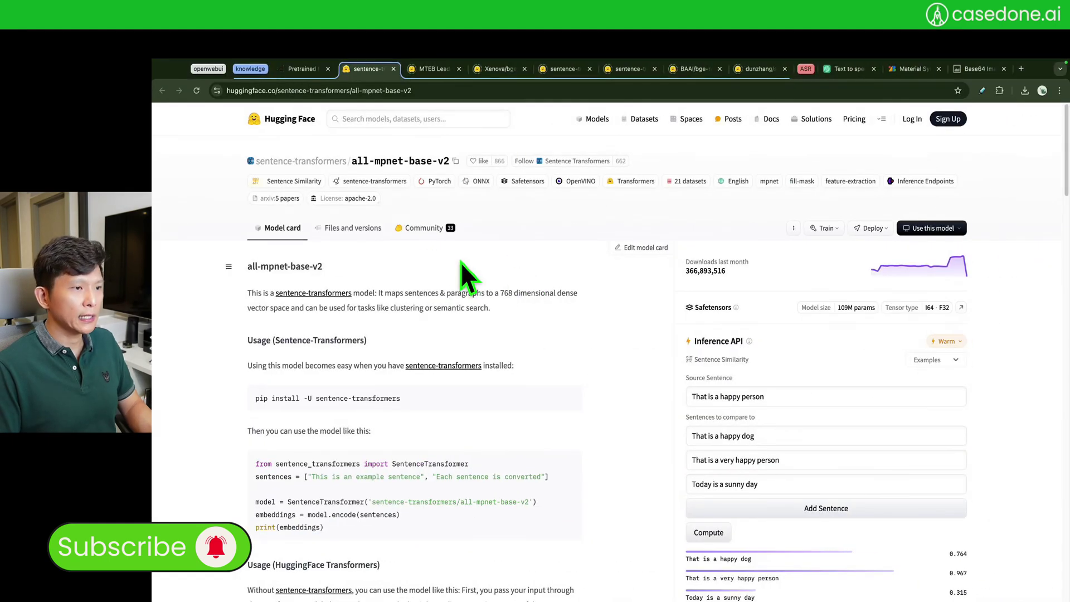
pyautogui.hotkey('ctrl', 'Left')
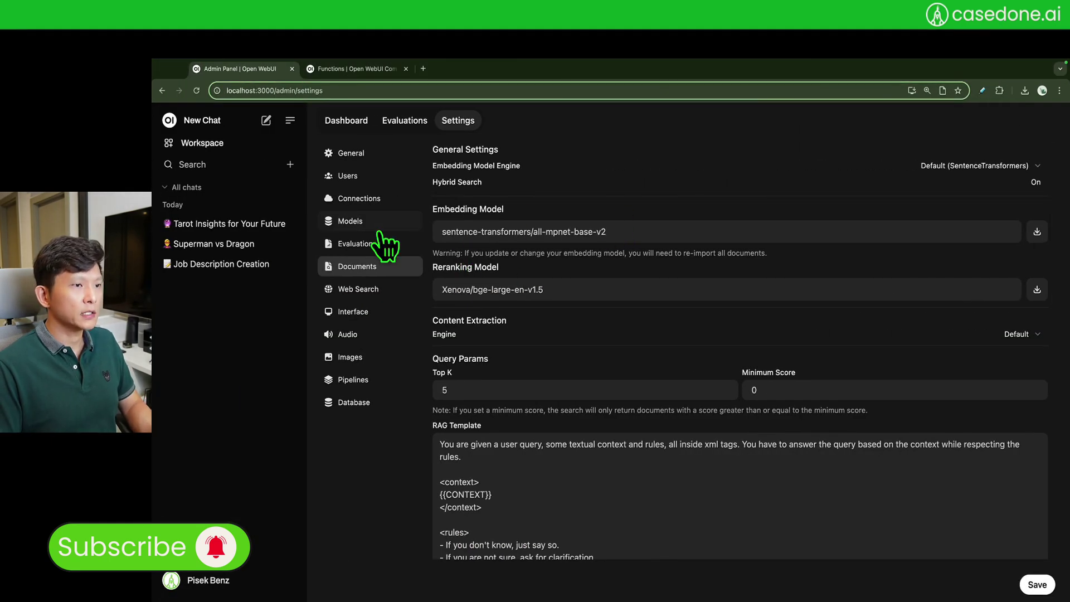
# - Highlight the embedding model name and the re-import warning text in Documents settings
pyautogui.moveTo(676, 231); pyautogui.dragTo(439, 231)
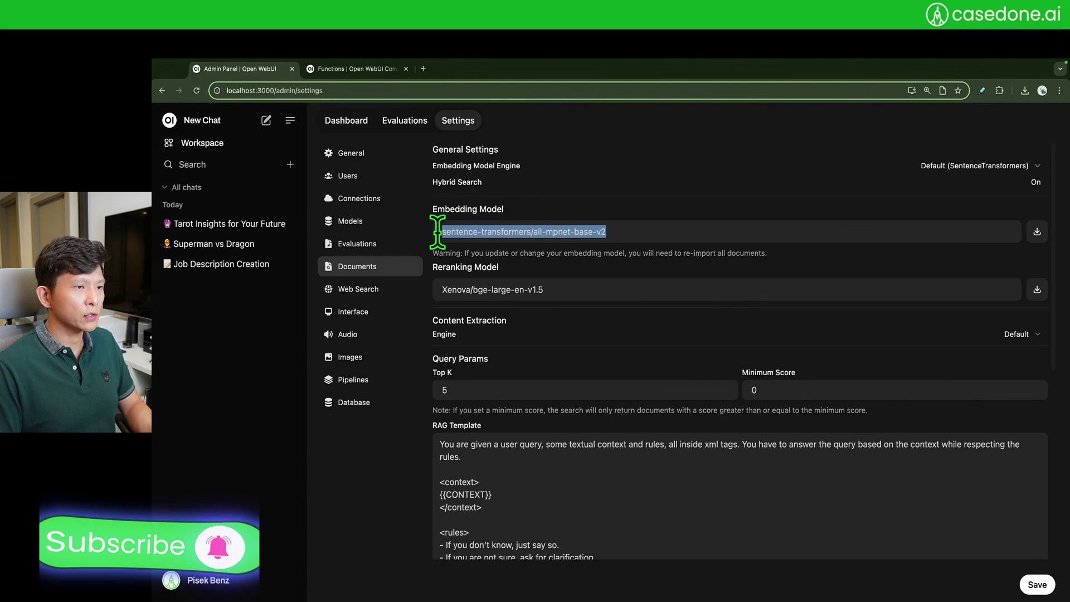
pyautogui.click(694, 231)
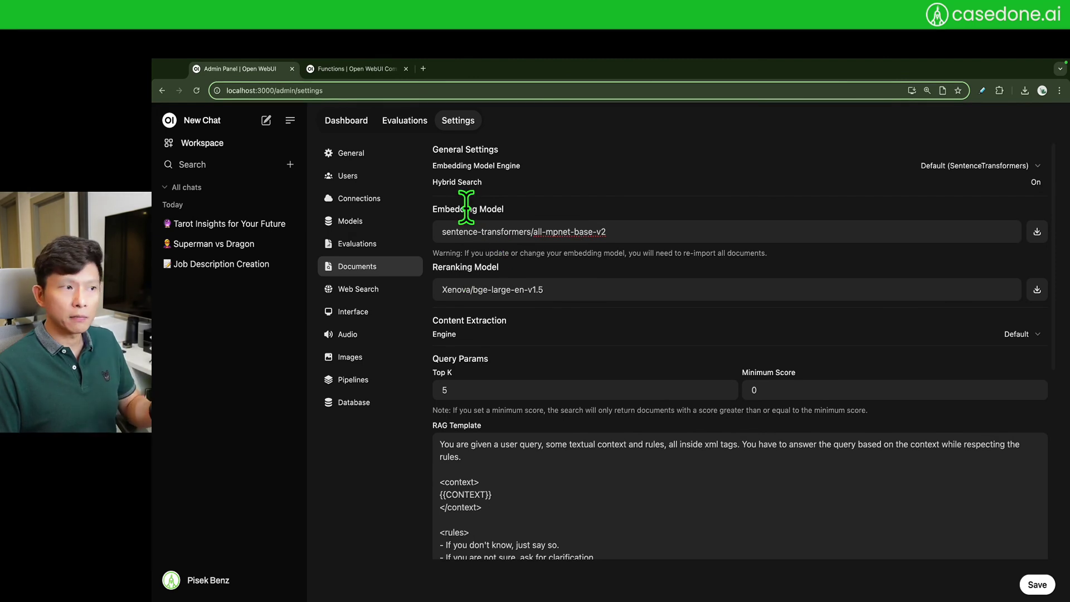
pyautogui.moveTo(465, 254); pyautogui.dragTo(806, 260)
pyautogui.click(808, 258)
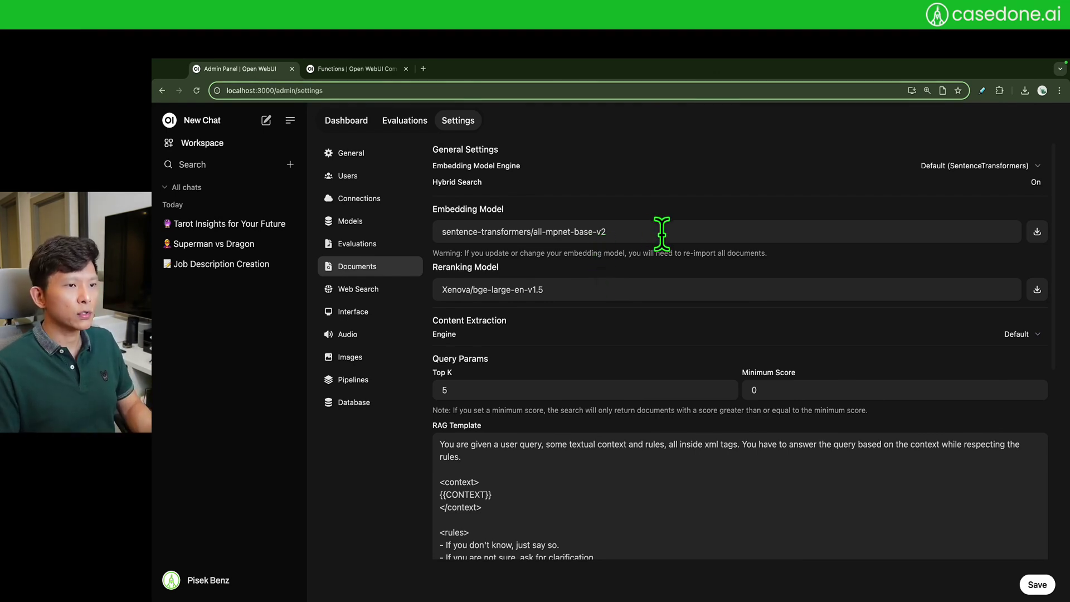
# - Revisit Workspace, reopen Admin Settings > Documents to check the embedding model, then go to SBERT.net
pyautogui.click(220, 146)
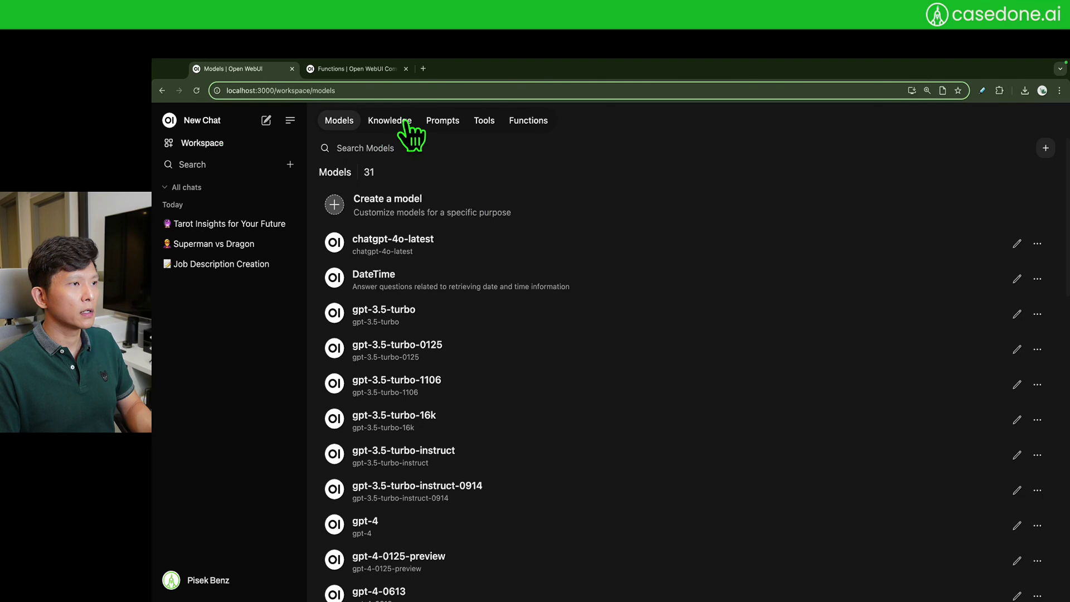
pyautogui.click(397, 123)
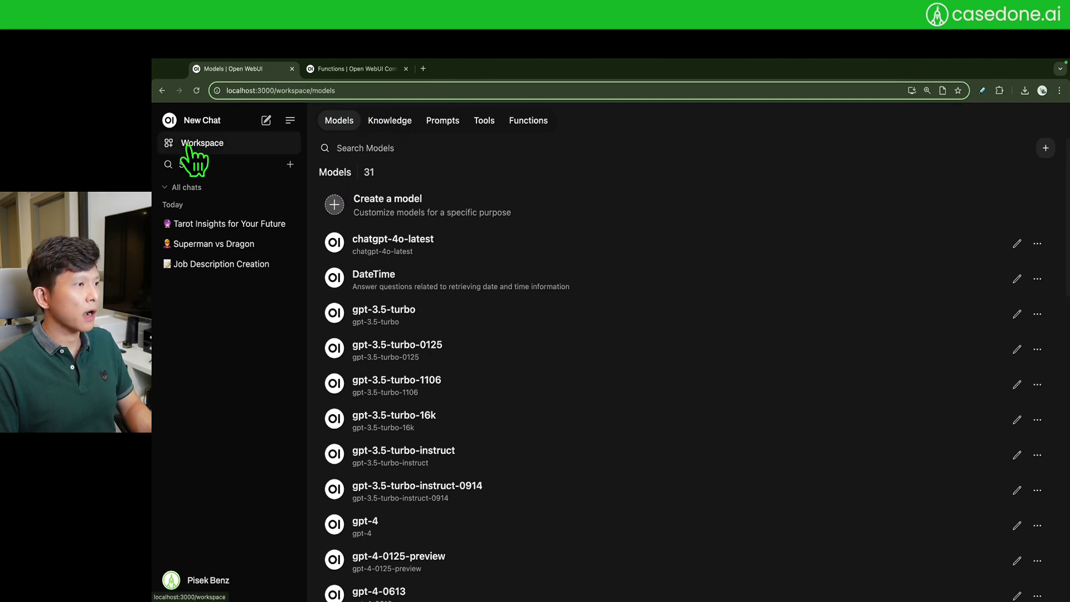
pyautogui.click(184, 580)
pyautogui.click(199, 423)
pyautogui.click(447, 374)
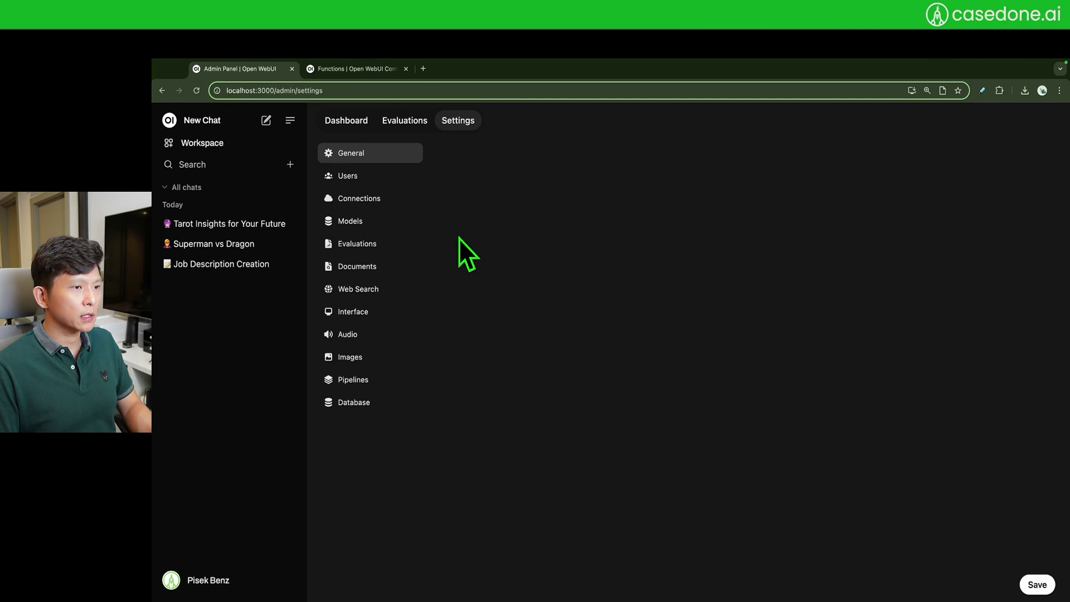
pyautogui.click(359, 275)
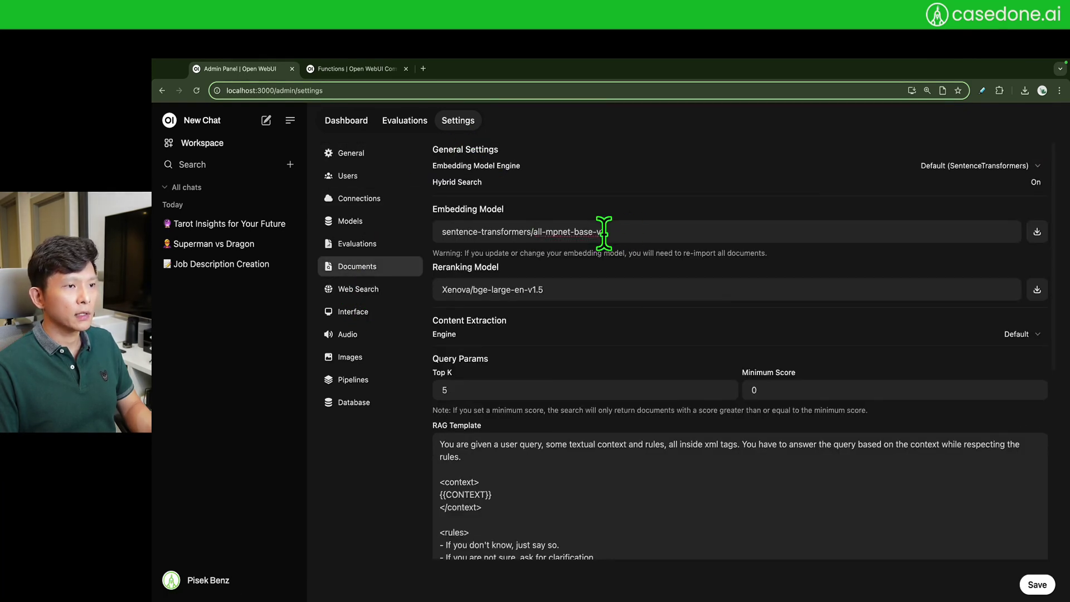
pyautogui.moveTo(604, 233); pyautogui.dragTo(431, 237)
pyautogui.click(679, 236)
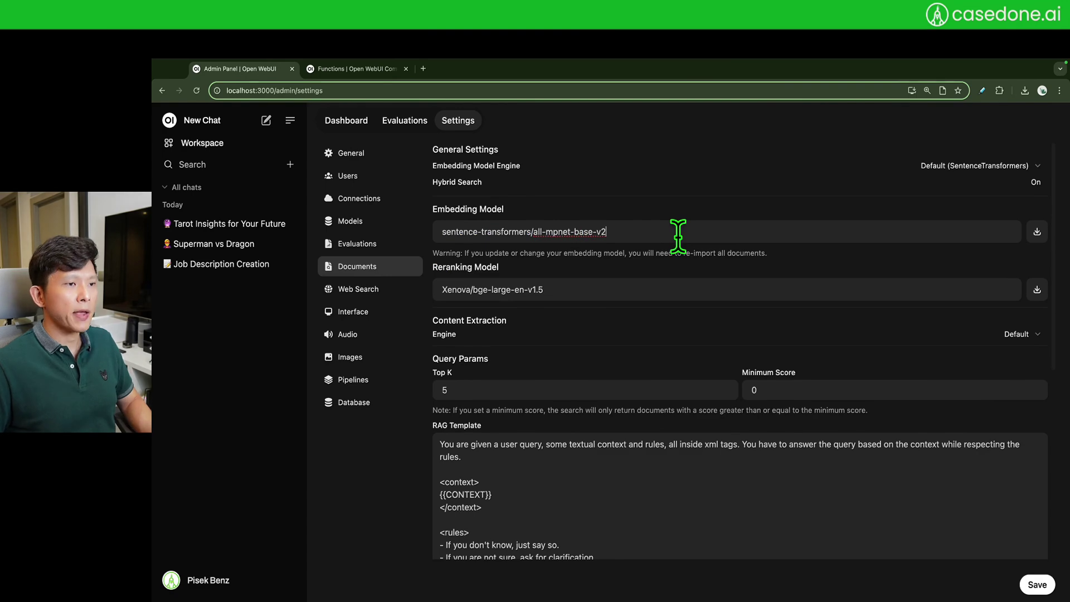
pyautogui.hotkey('ctrl', 'Right')
pyautogui.hotkey('ctrl', 'Right')
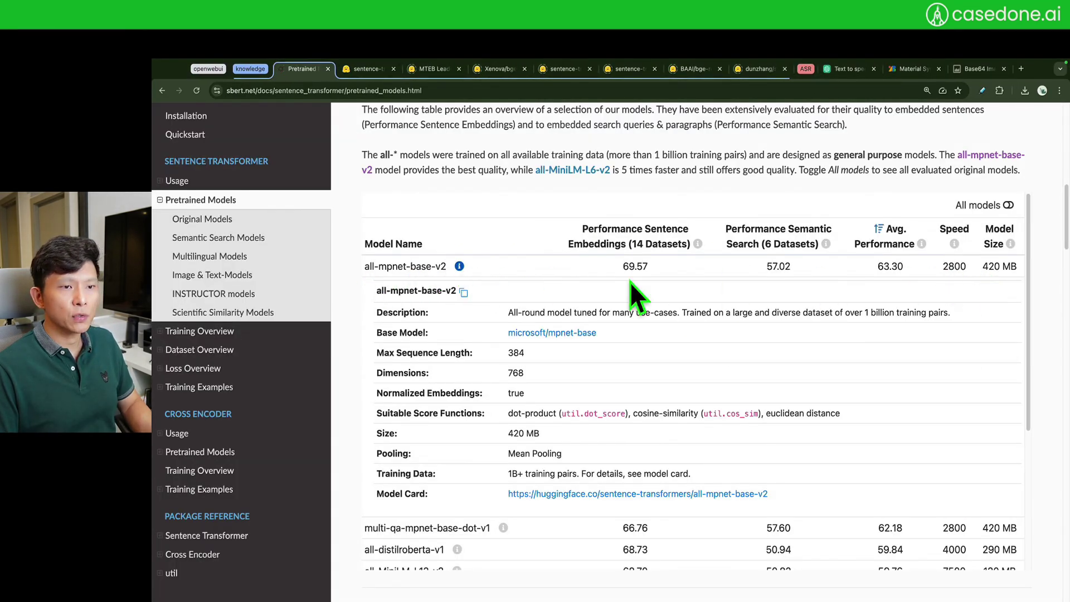
# - Collapse the all-mpnet-base-v2 details and return to Open WebUI's Documents settings
pyautogui.click(425, 268)
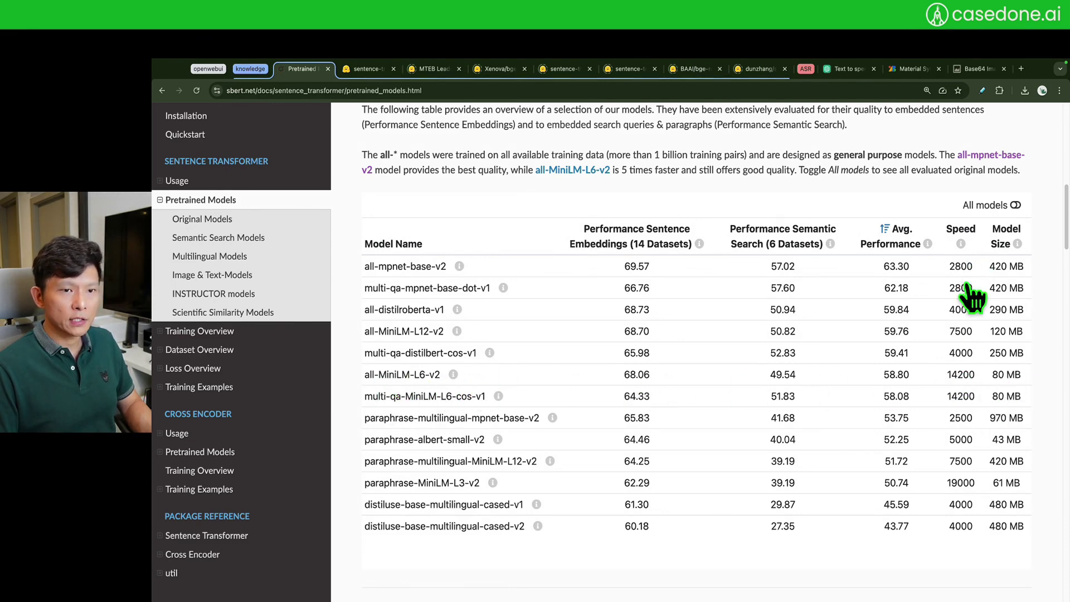
pyautogui.hotkey('ctrl', 'Left')
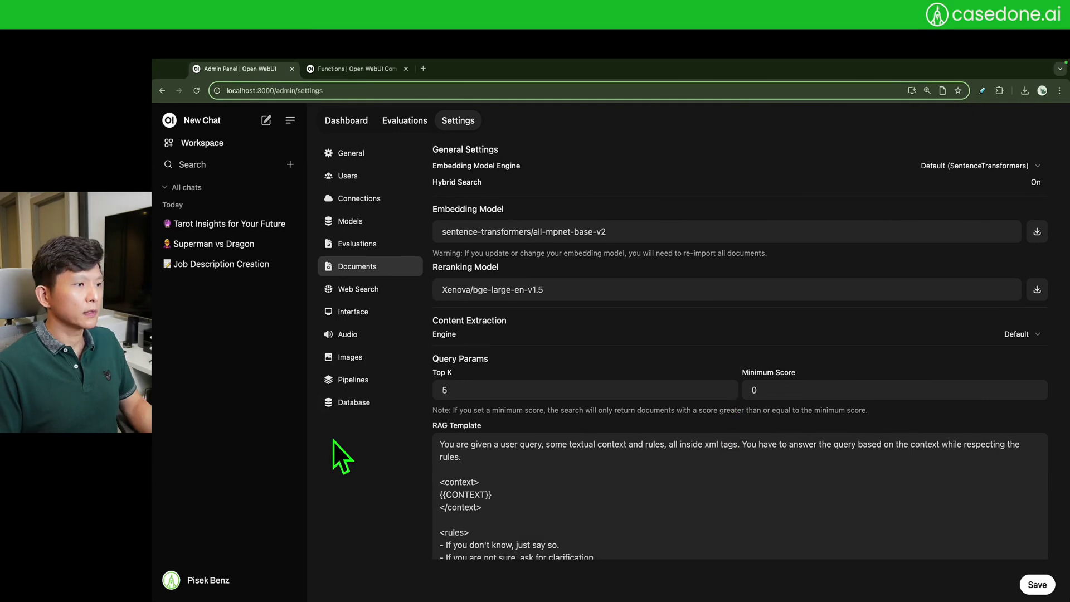
# - Delete the MBA Knowledge collection from Workspace > Knowledge and confirm
pyautogui.click(203, 144)
pyautogui.click(394, 121)
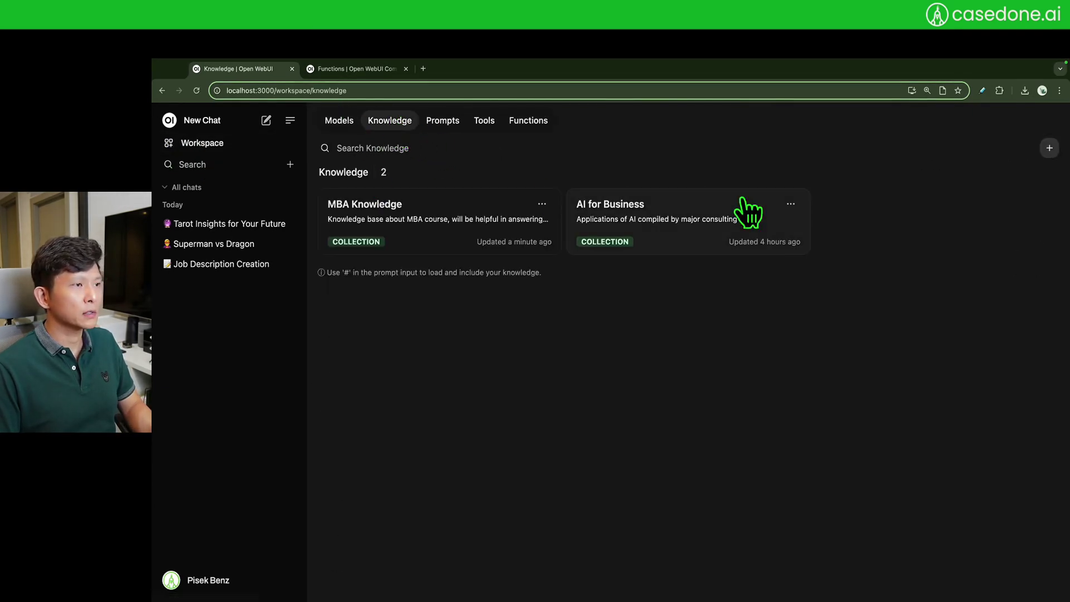
pyautogui.click(542, 204)
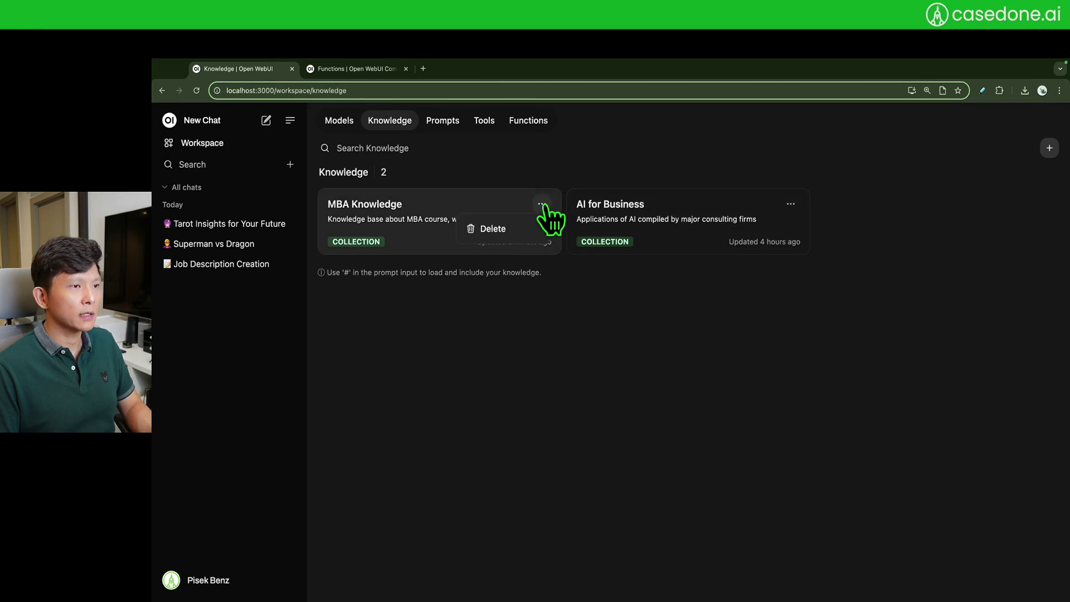
pyautogui.click(500, 230)
pyautogui.click(721, 381)
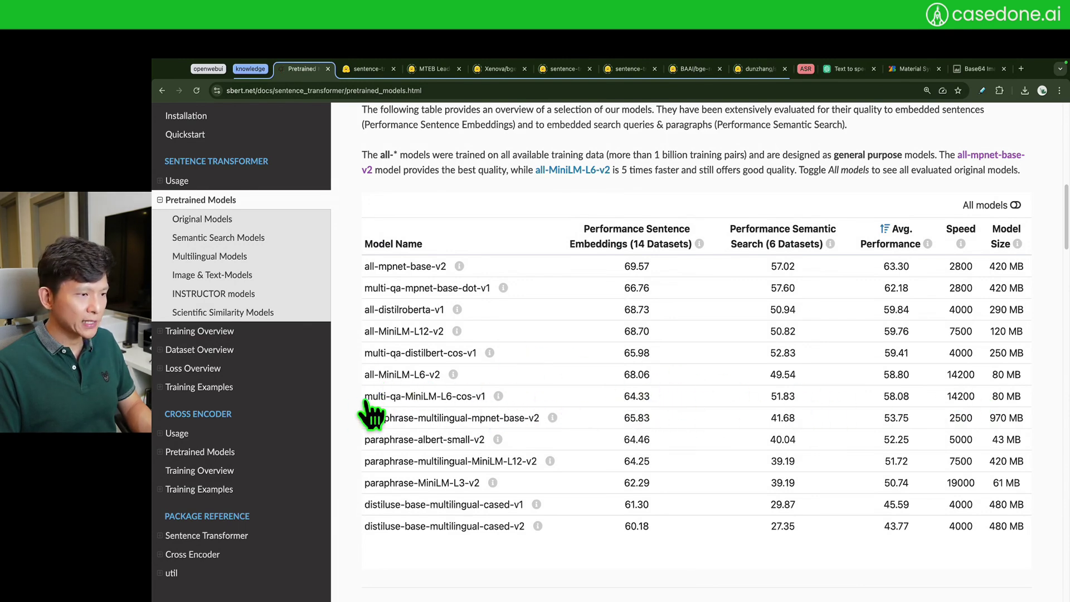
# - Expand the multi-qa-MiniLM-L6-cos-v1 row and open its model card
pyautogui.click(403, 397)
pyautogui.scroll(-2, 454, 411)
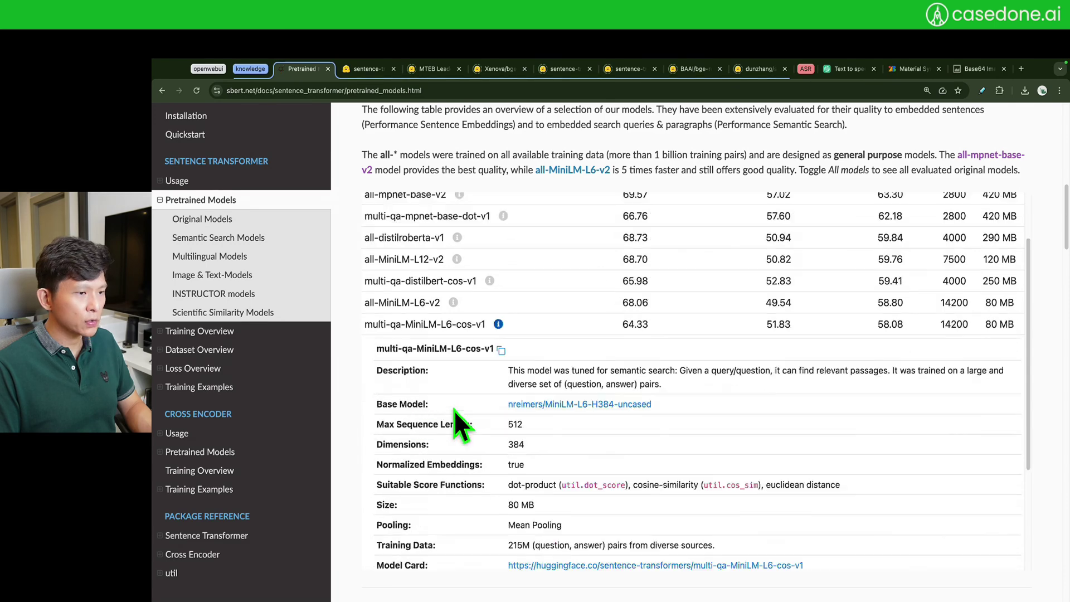
pyautogui.scroll(-1, 453, 410)
pyautogui.click(611, 514)
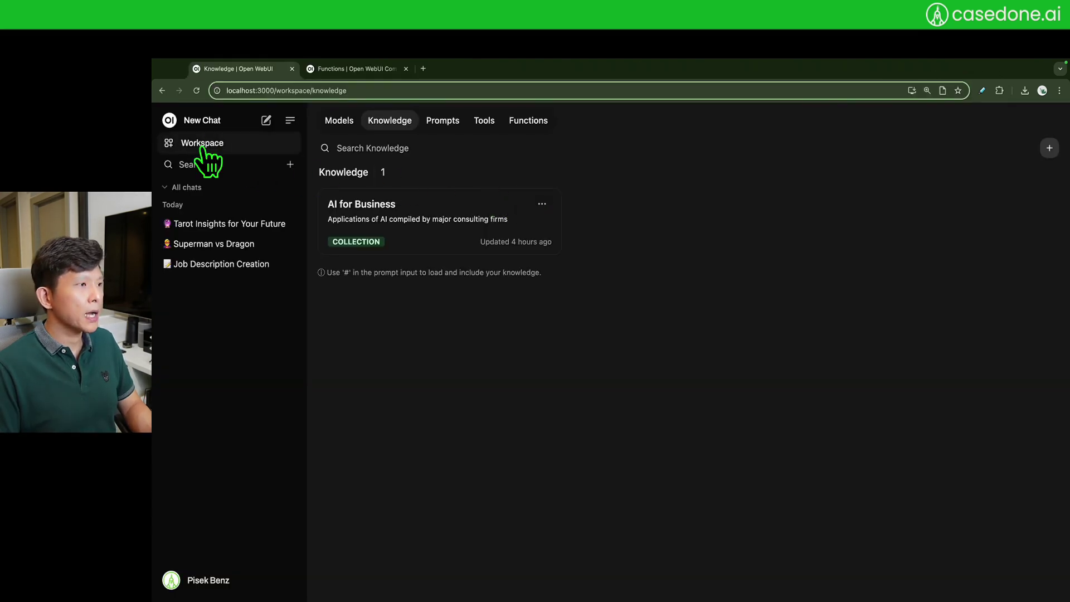
# - In Documents settings, replace the embedding model with sentence-transformers/multi-qa-MiniLM-L6-cos-v1 and download it
pyautogui.click(528, 122)
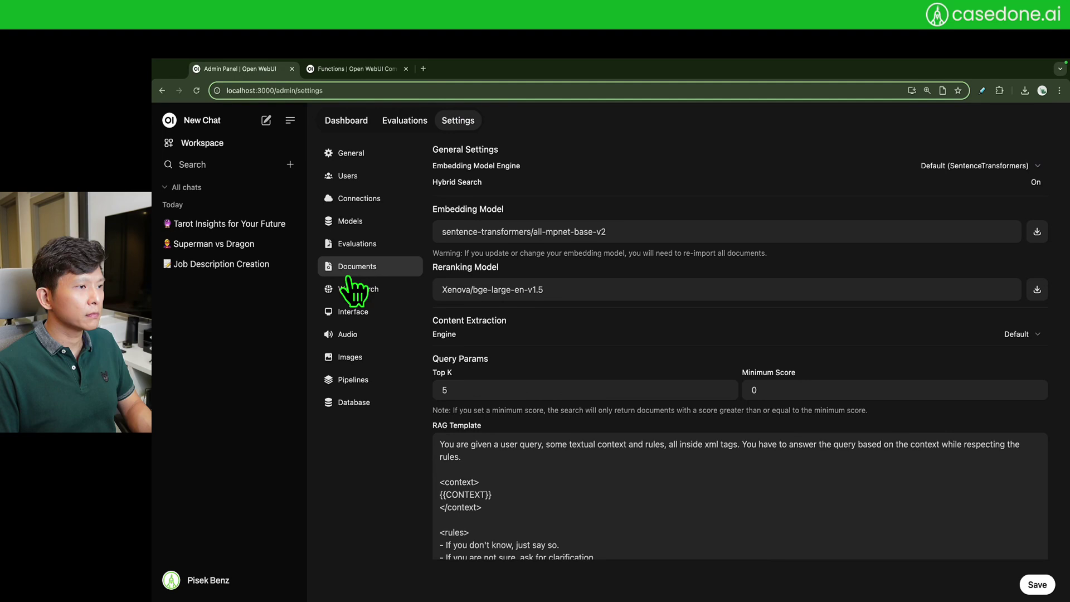
pyautogui.moveTo(607, 231); pyautogui.dragTo(445, 231)
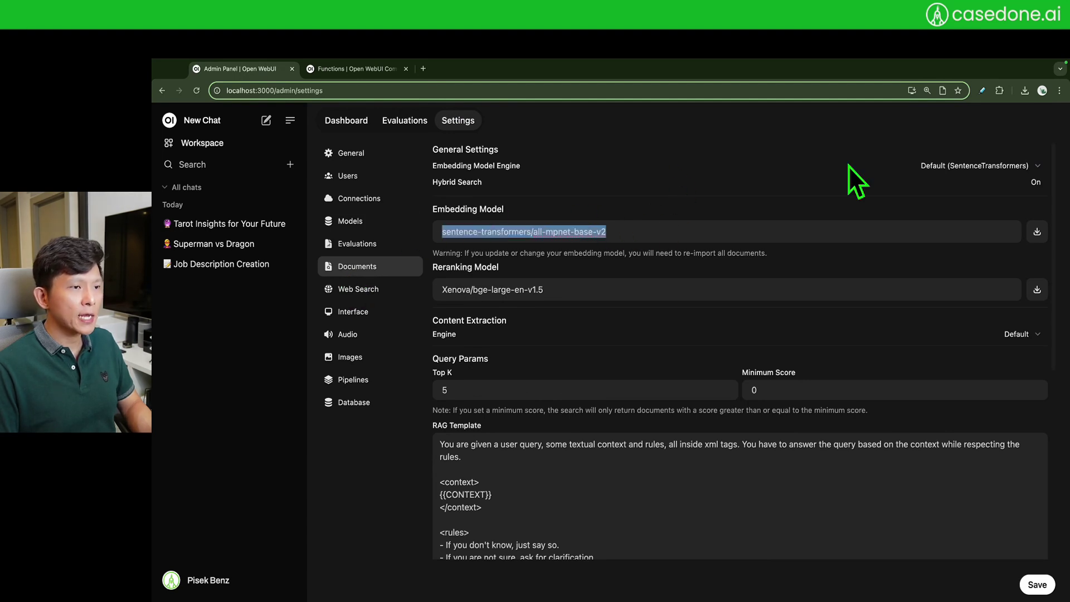
pyautogui.write('sentence-transformers/multi-qa-MiniLM-L6-cos-v1')
pyautogui.click(1038, 232)
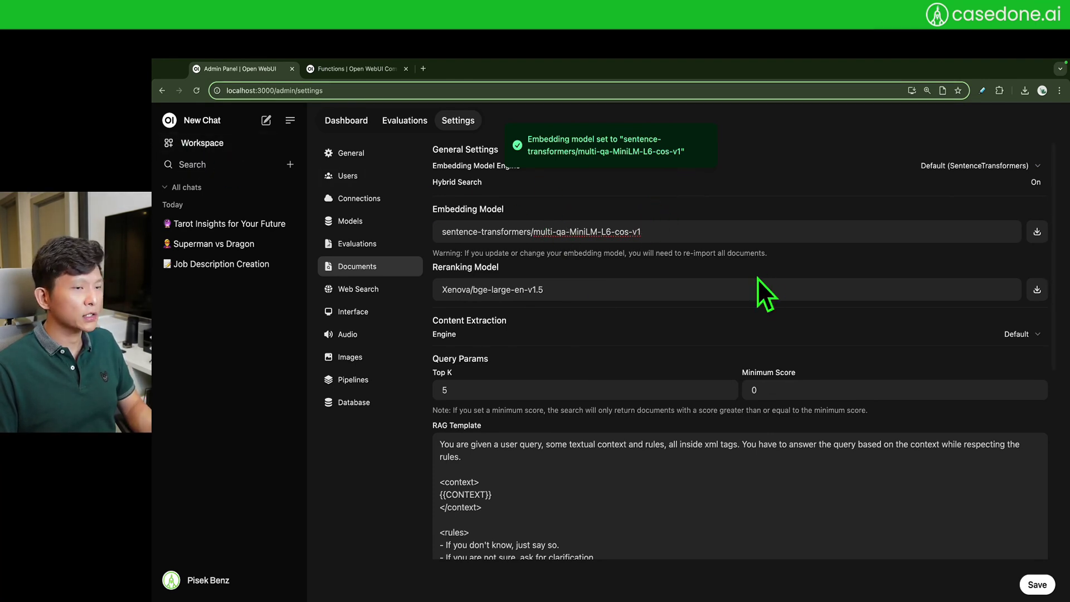
# - Reset the AI for Business collection via Sync directory and confirm the reset
pyautogui.click(203, 144)
pyautogui.click(390, 121)
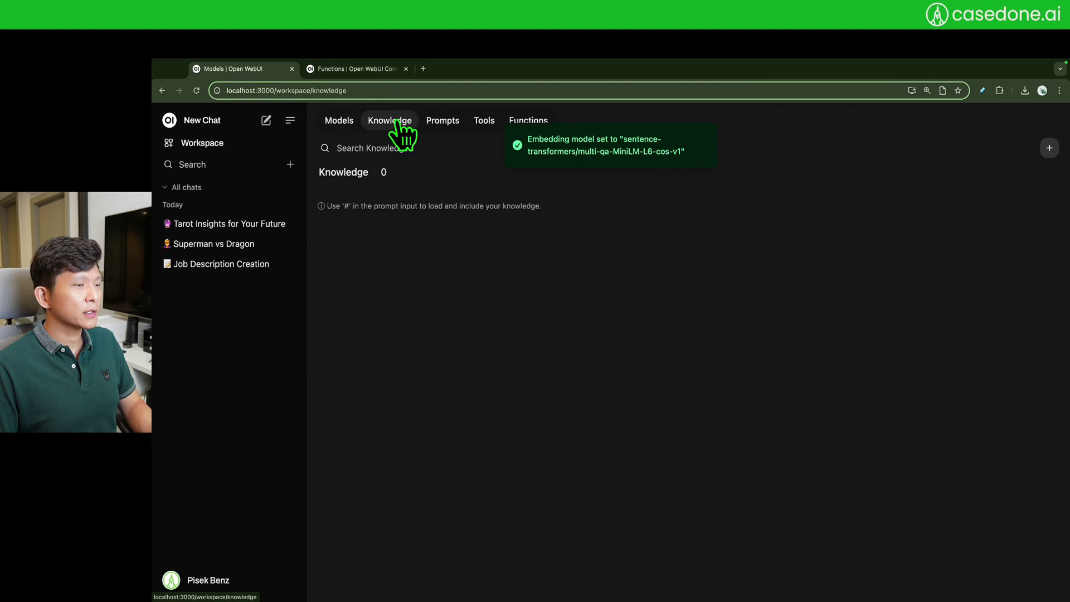
pyautogui.click(445, 203)
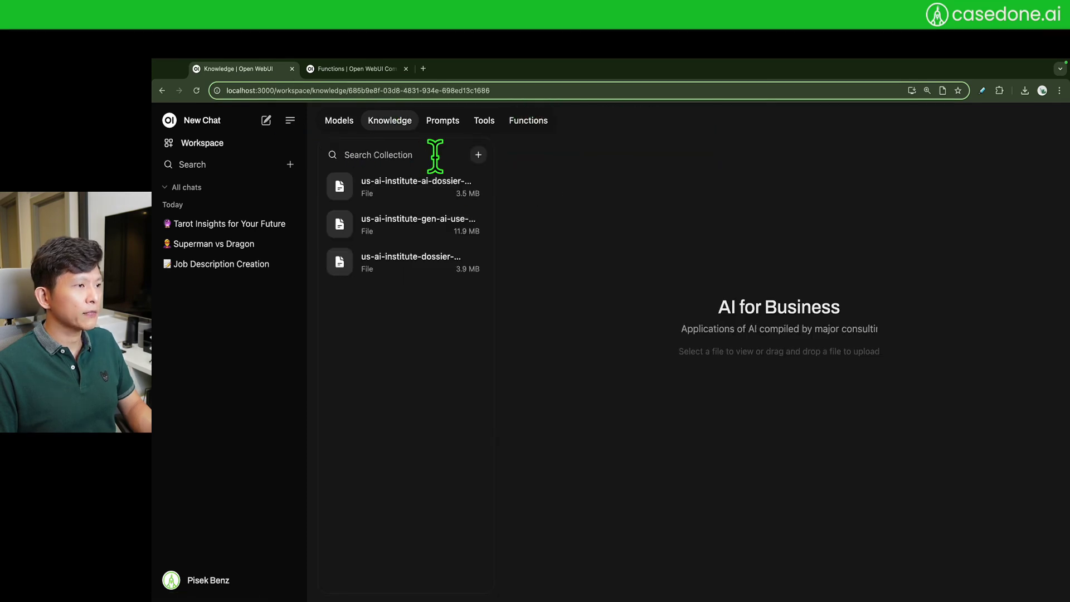
pyautogui.click(478, 156)
pyautogui.click(463, 228)
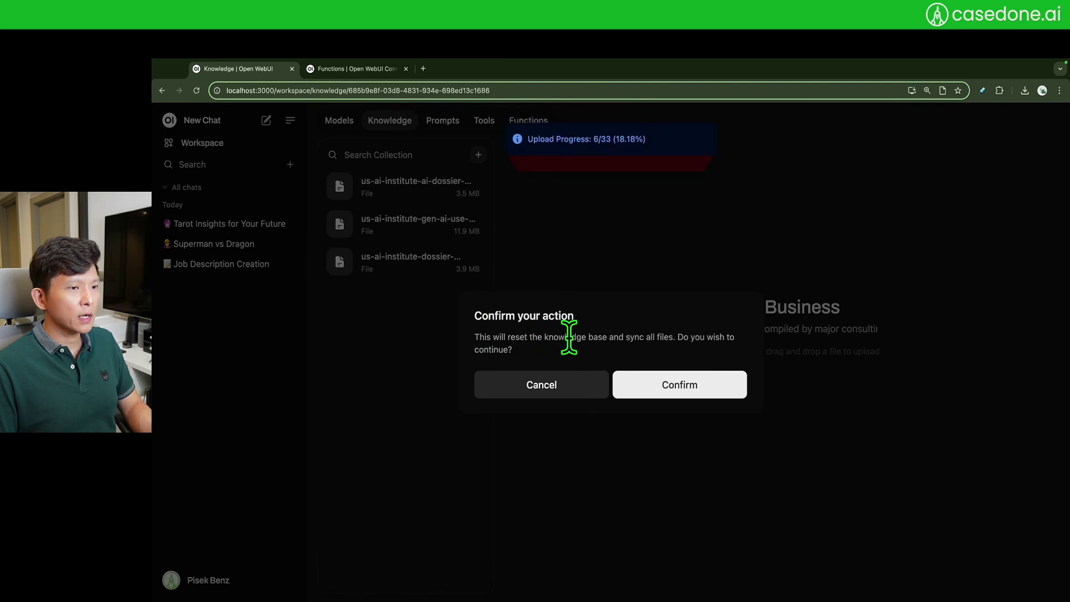
pyautogui.click(700, 395)
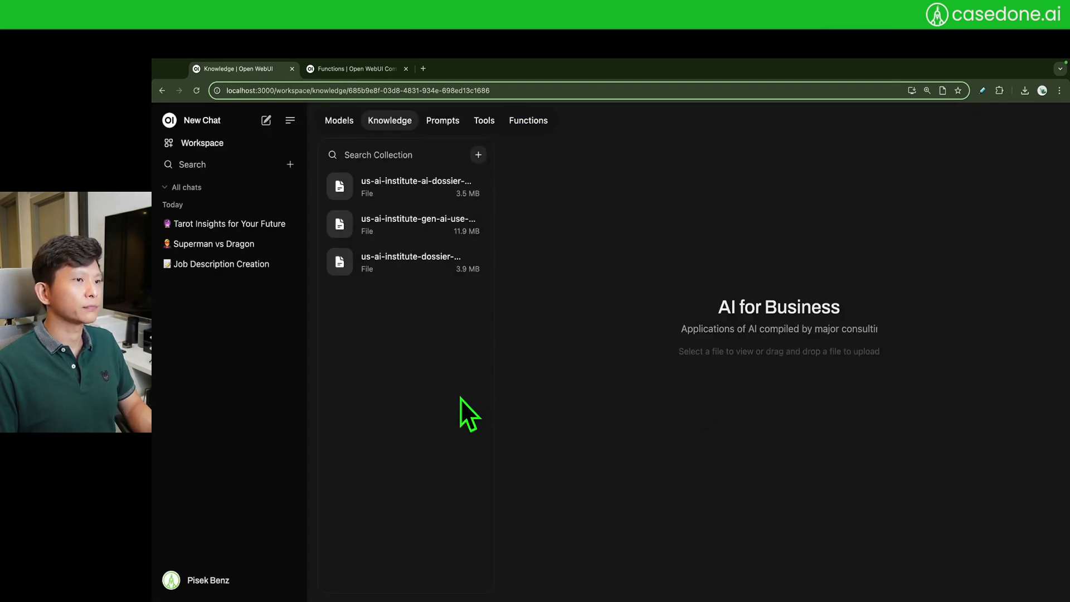
# - Dismiss the folder picker, return to the Knowledge list and reload the page
pyautogui.press('Escape')
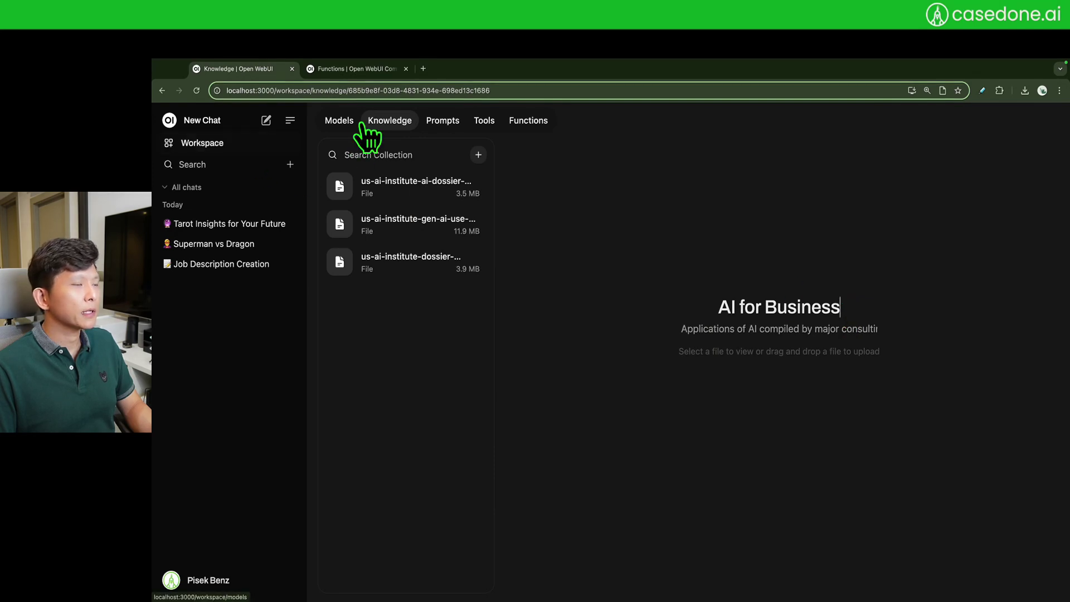
pyautogui.click(390, 121)
pyautogui.click(340, 123)
pyautogui.click(378, 124)
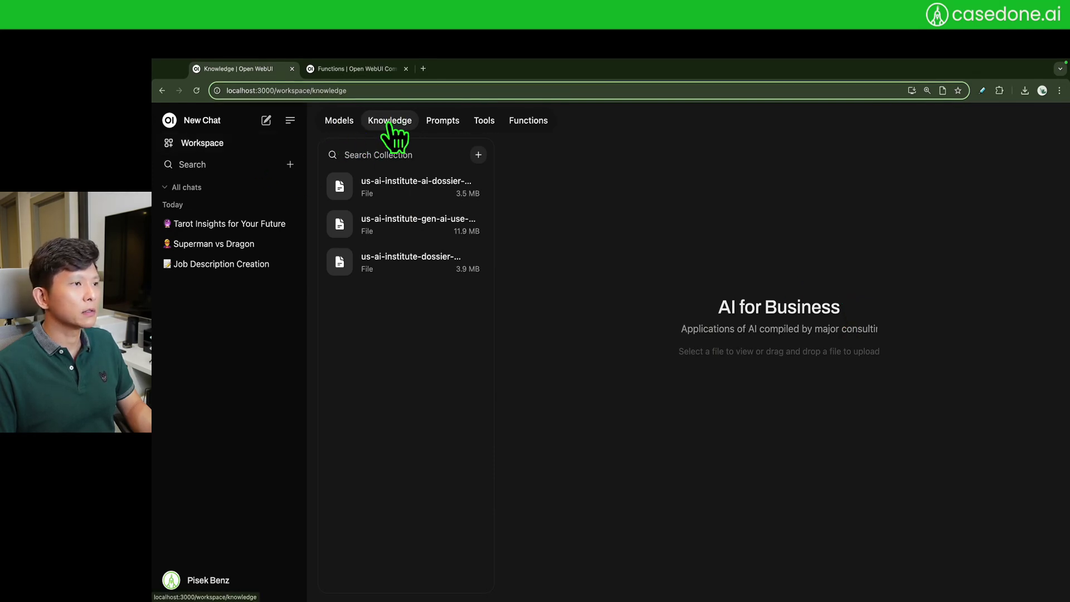
pyautogui.press('super+r')
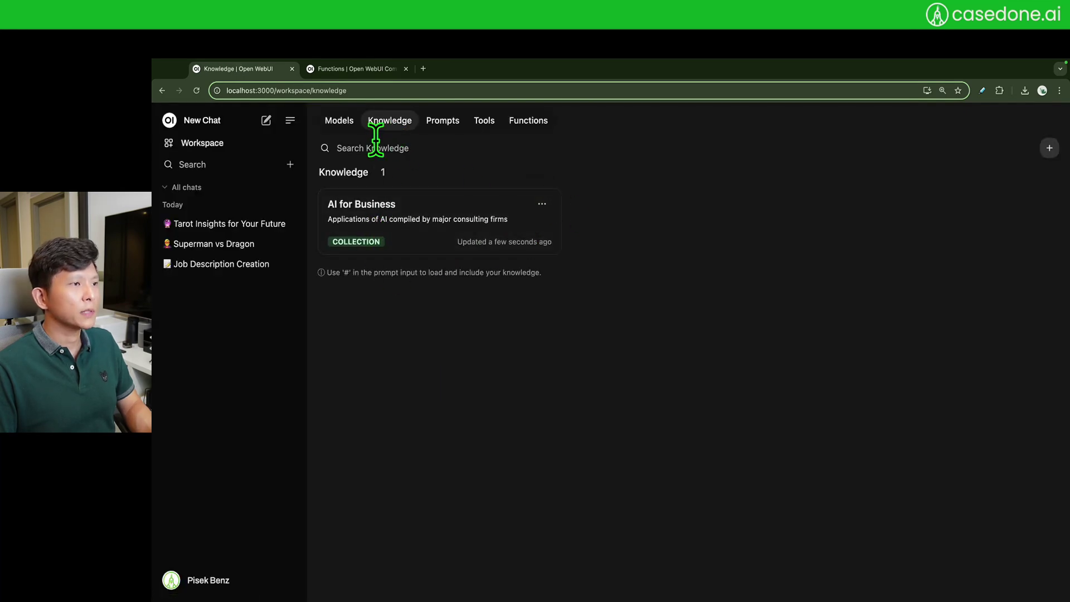
# - Create the 'MBA Knowledge' base with a description about business and MBA
pyautogui.click(1049, 149)
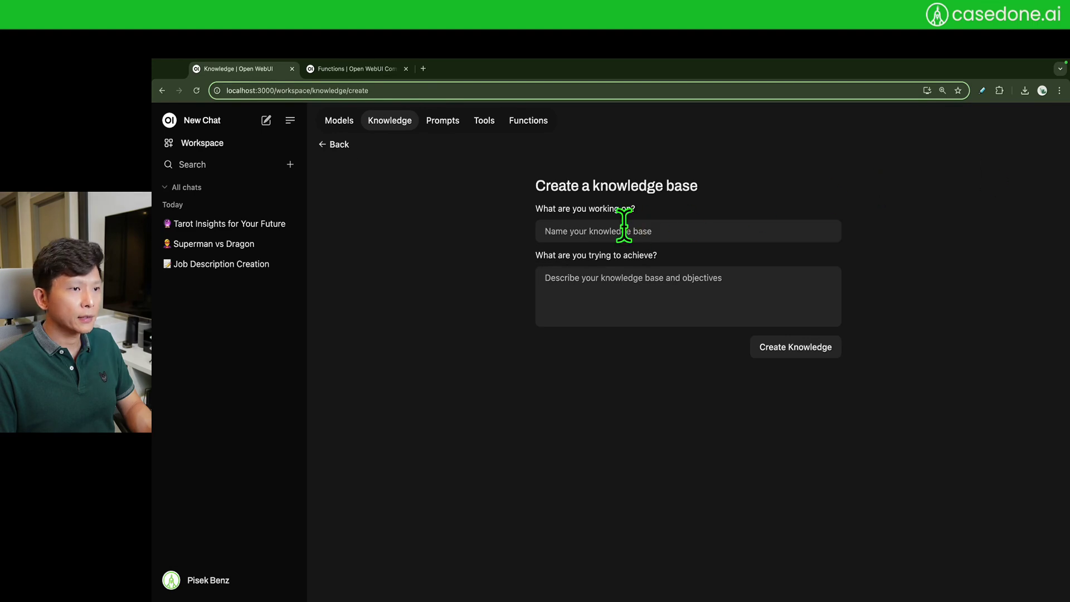
pyautogui.write('MBA Kno')
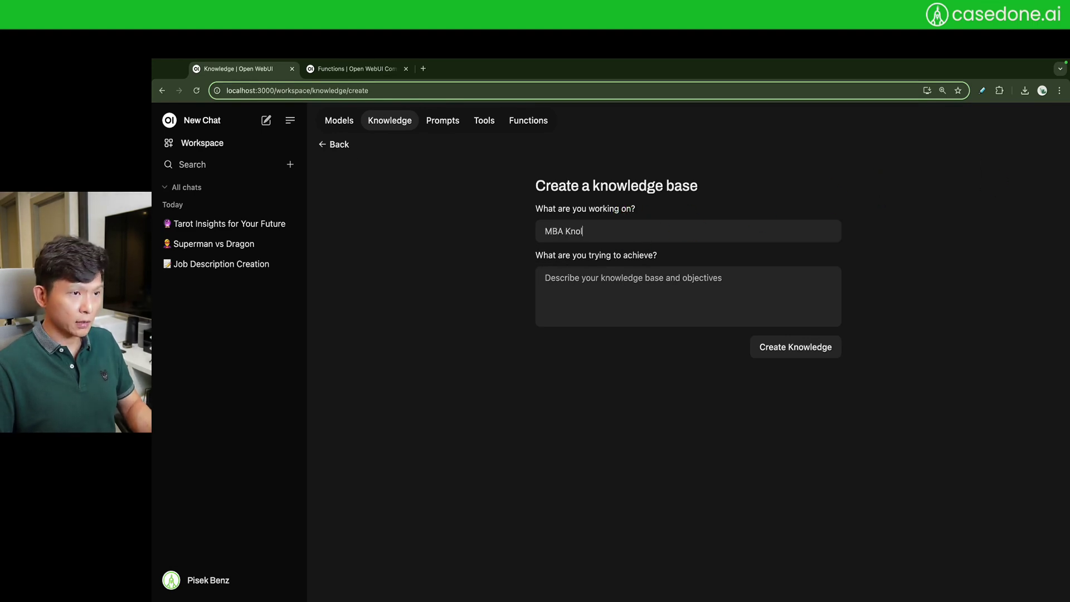
pyautogui.write('wledge')
pyautogui.press('Tab')
pyautogui.write('Know')
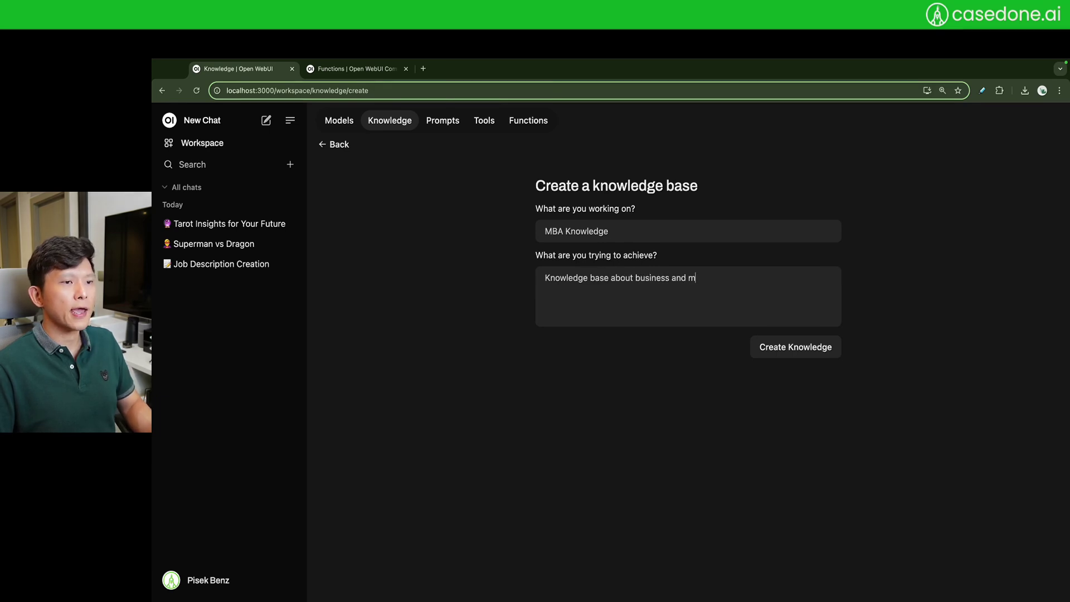
pyautogui.press('BackSpace')
pyautogui.press('BackSpace')
pyautogui.press('BackSpace')
pyautogui.write('MBA')
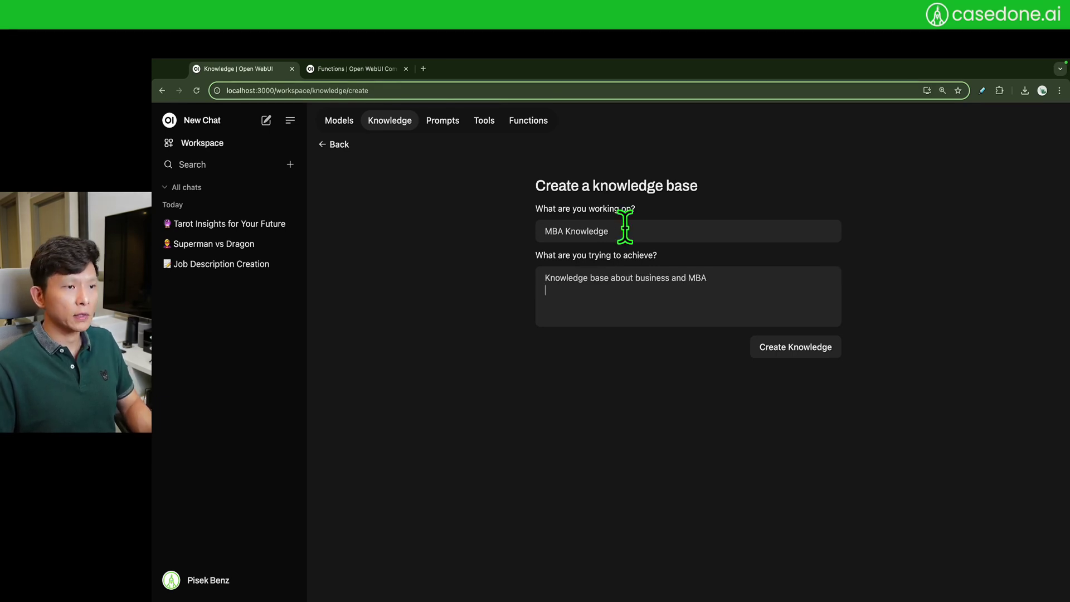
pyautogui.click(834, 352)
# - Upload the MBA-Strategy folder's PDFs into MBA Knowledge as a directory
pyautogui.click(478, 155)
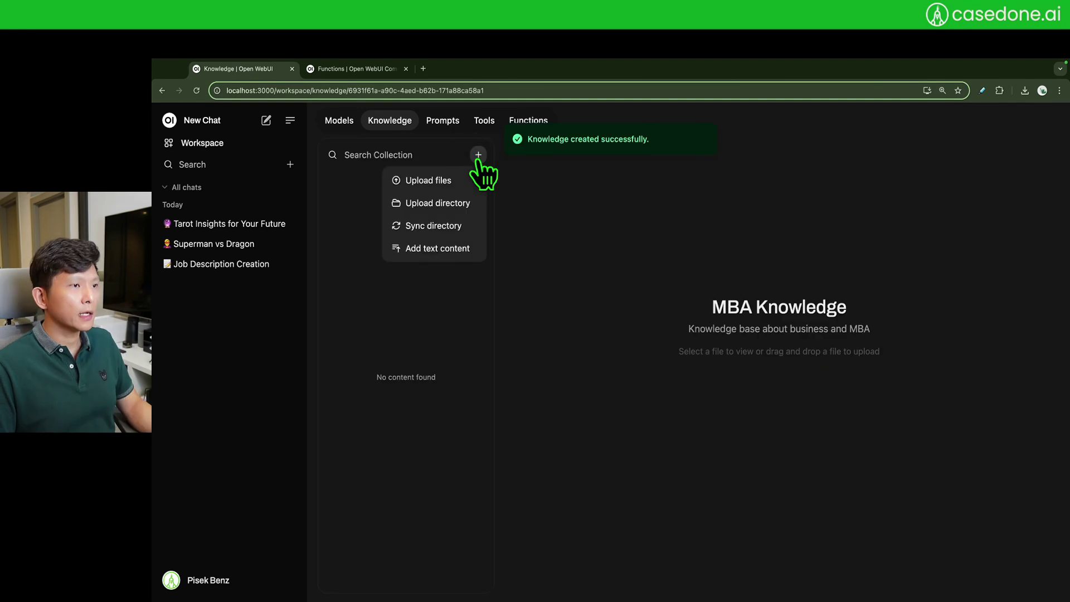
pyautogui.click(448, 205)
pyautogui.click(594, 268)
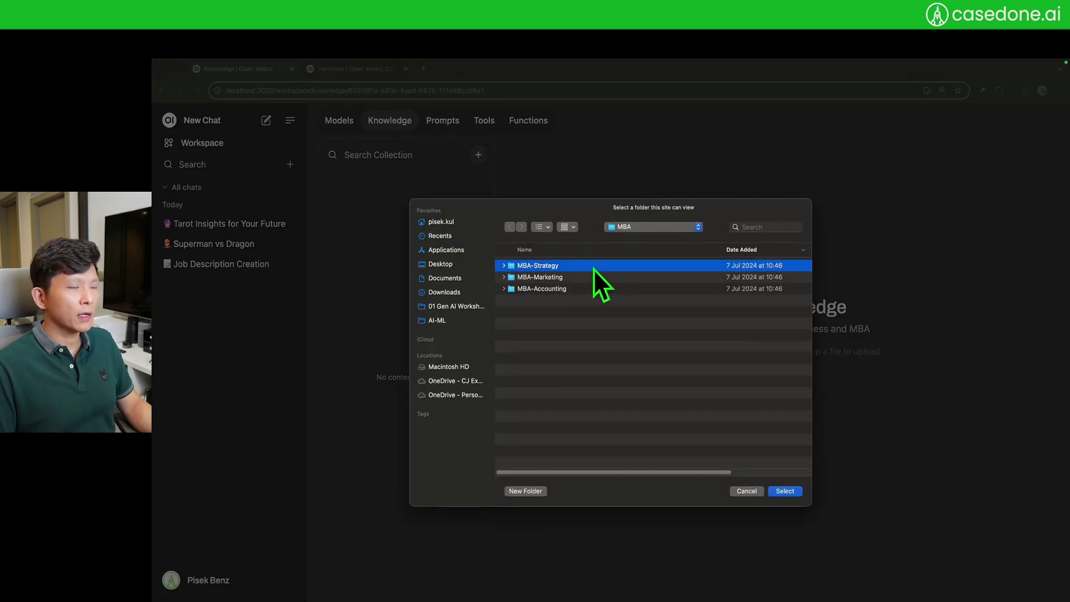
pyautogui.doubleClick(593, 269)
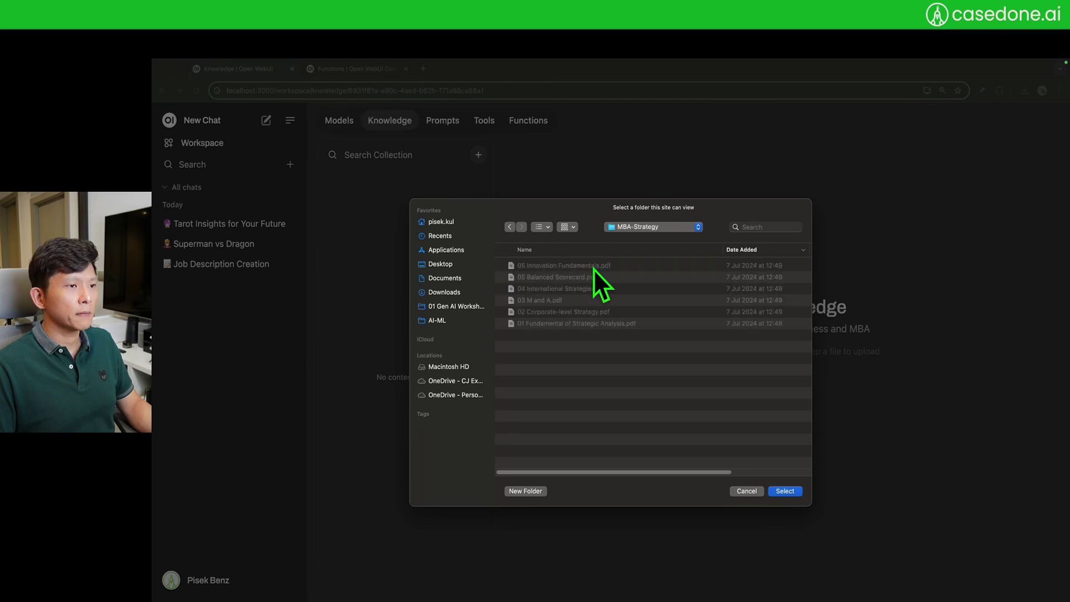
pyautogui.press('Return')
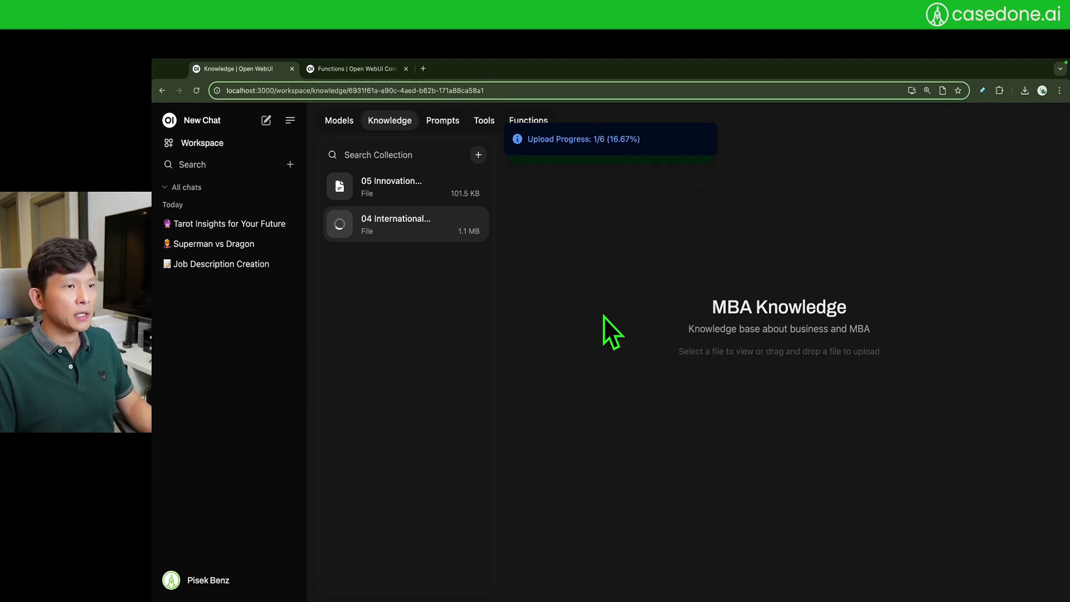
# - Check the MBA Knowledge collection, then move between the Knowledge and Models lists
pyautogui.click(390, 122)
pyautogui.click(392, 200)
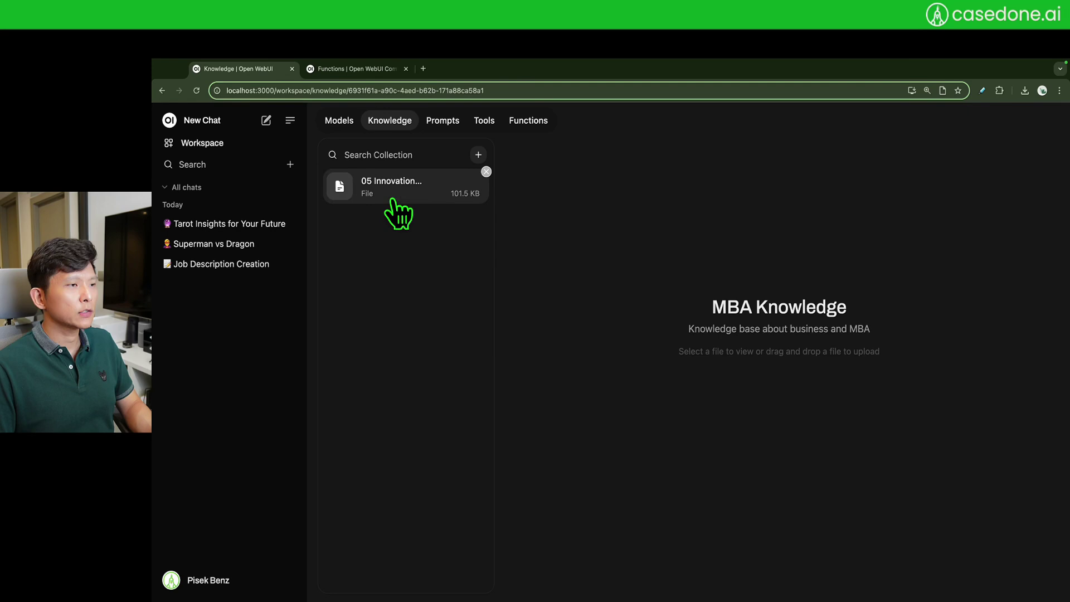
pyautogui.hotkey('alt', 'Left')
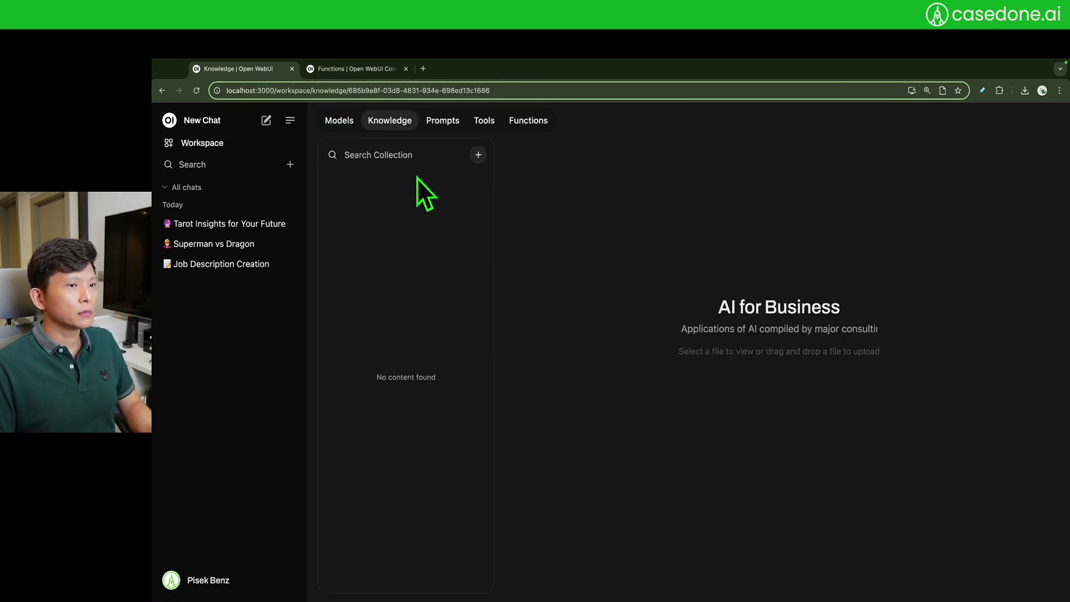
pyautogui.click(339, 120)
pyautogui.click(389, 123)
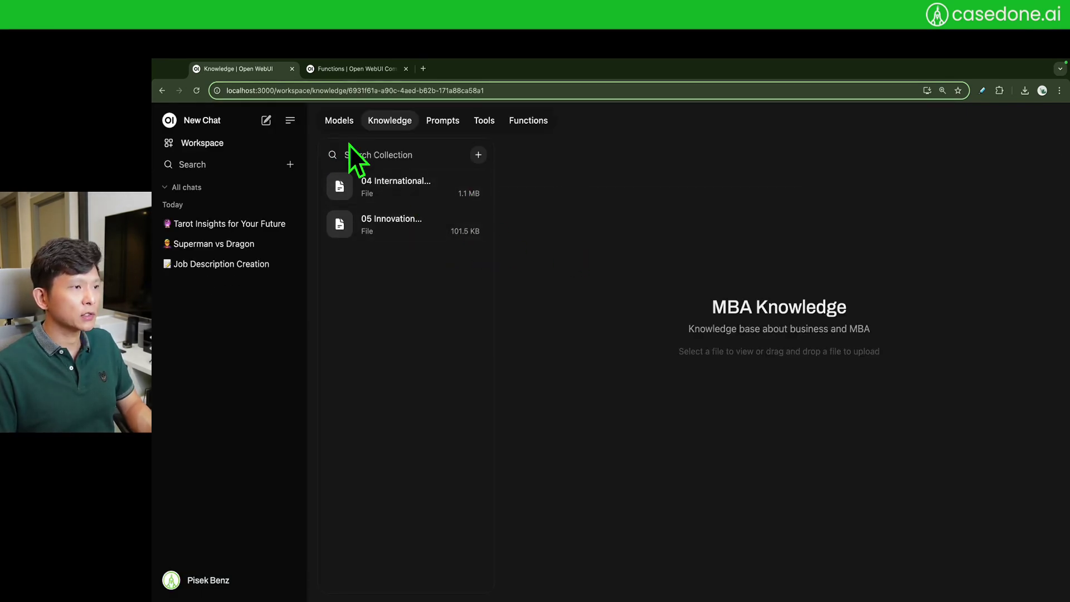
# - Upload the AI consulting papers folder into the AI for Business collection
pyautogui.click(360, 123)
pyautogui.click(613, 209)
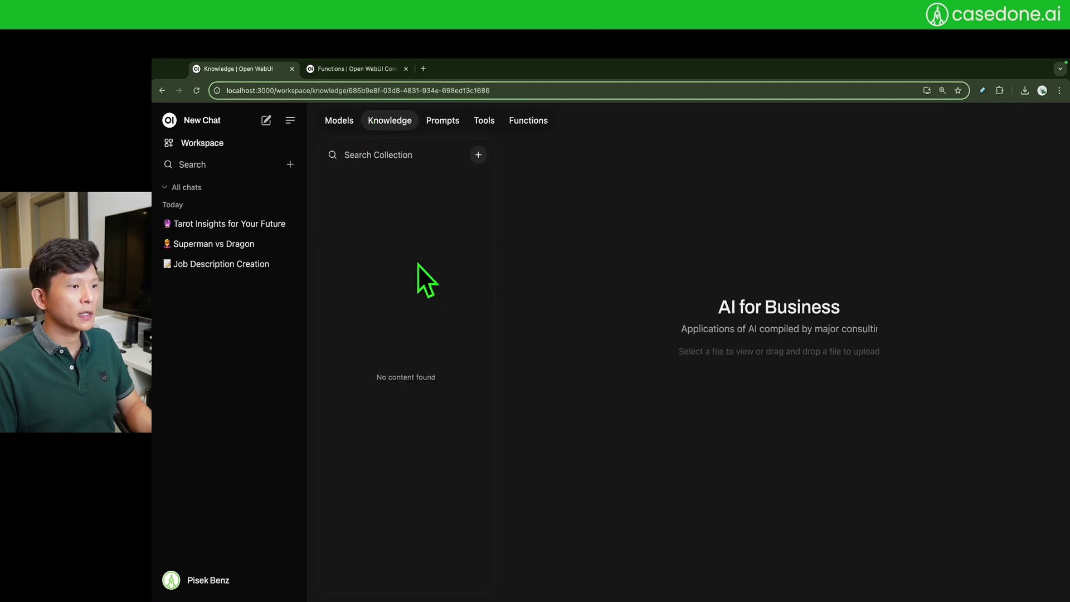
pyautogui.click(479, 155)
pyautogui.click(430, 207)
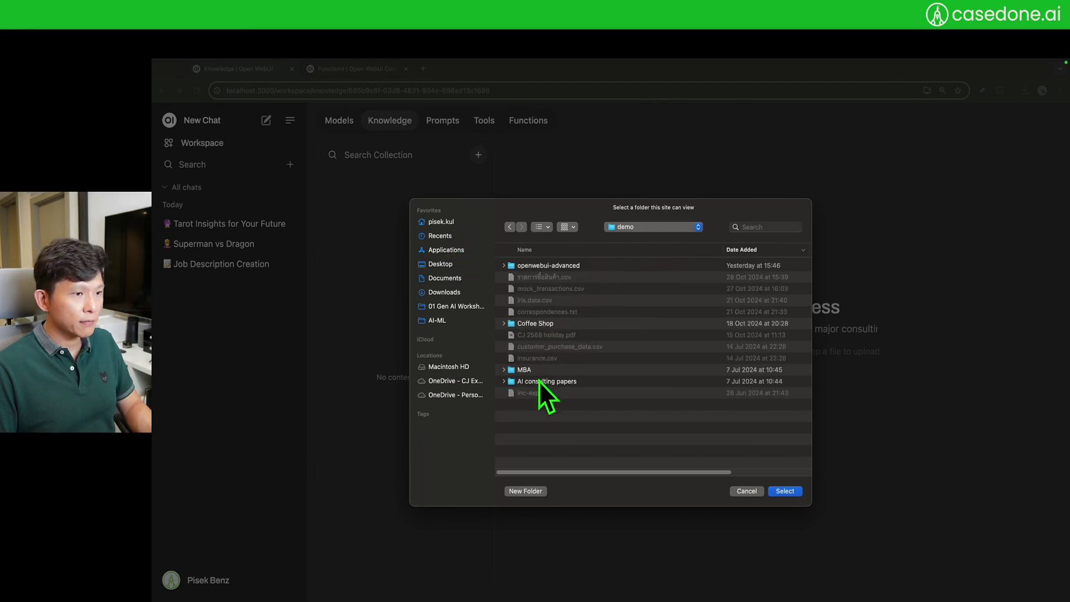
pyautogui.click(539, 382)
pyautogui.press('Return')
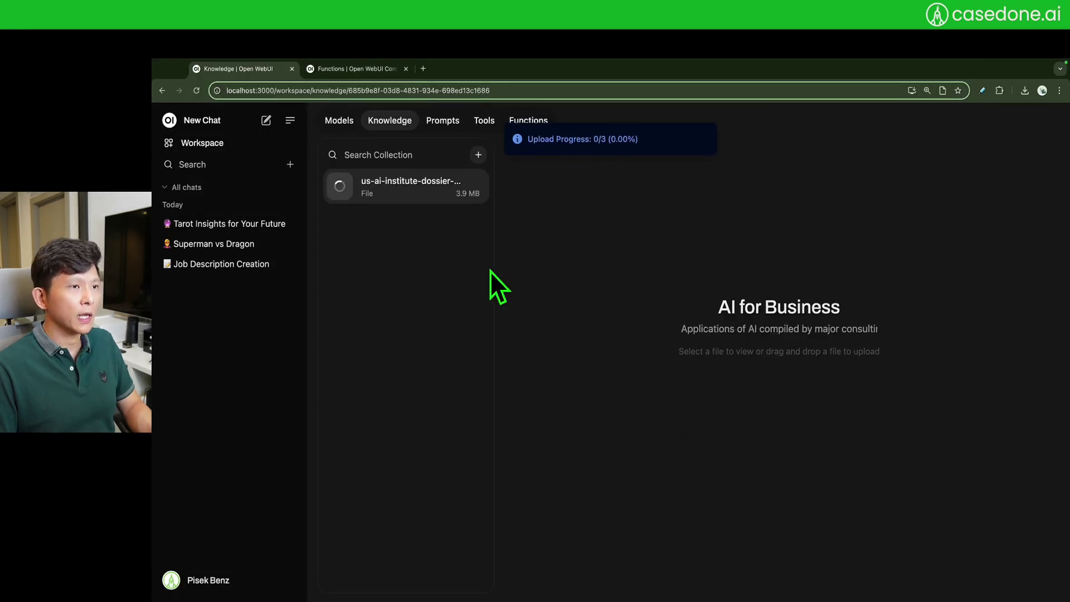
# - Open the Admin Panel from the account menu and browse Evaluations, Users and Settings
pyautogui.click(340, 123)
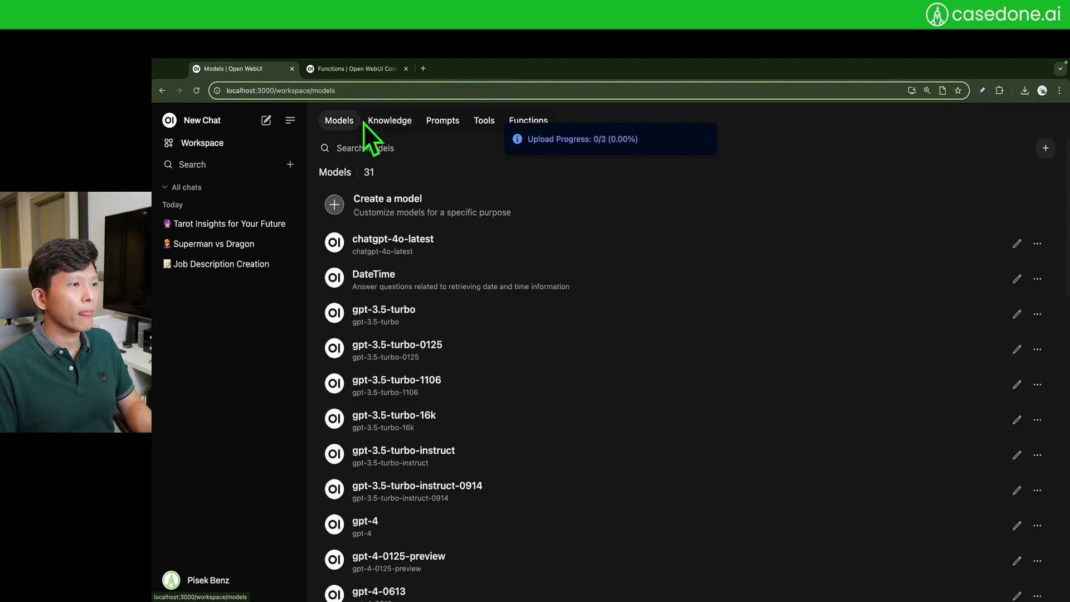
pyautogui.click(222, 590)
pyautogui.click(235, 492)
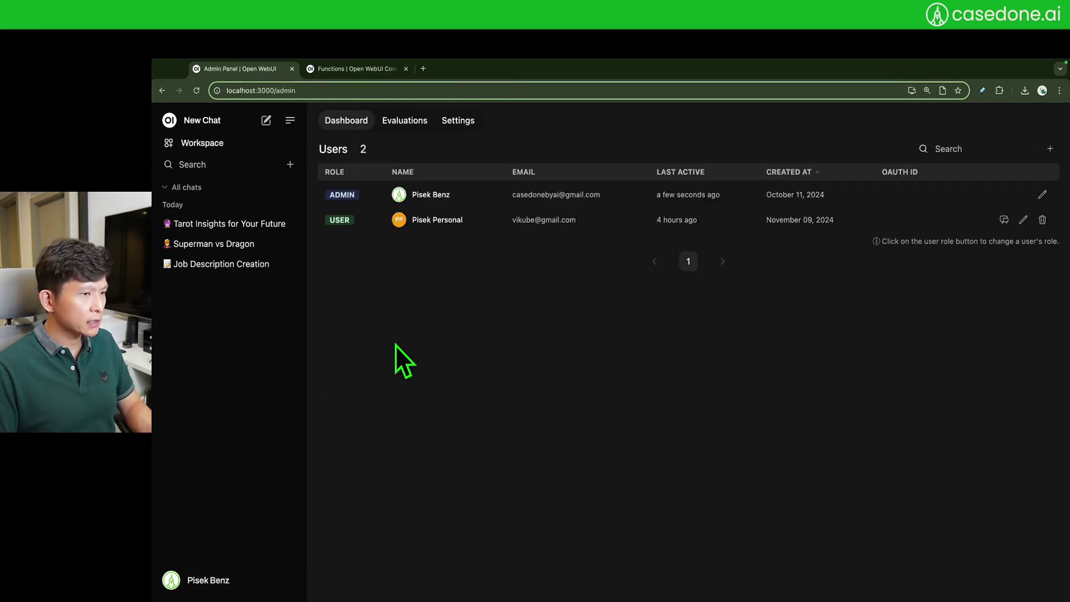
pyautogui.click(396, 125)
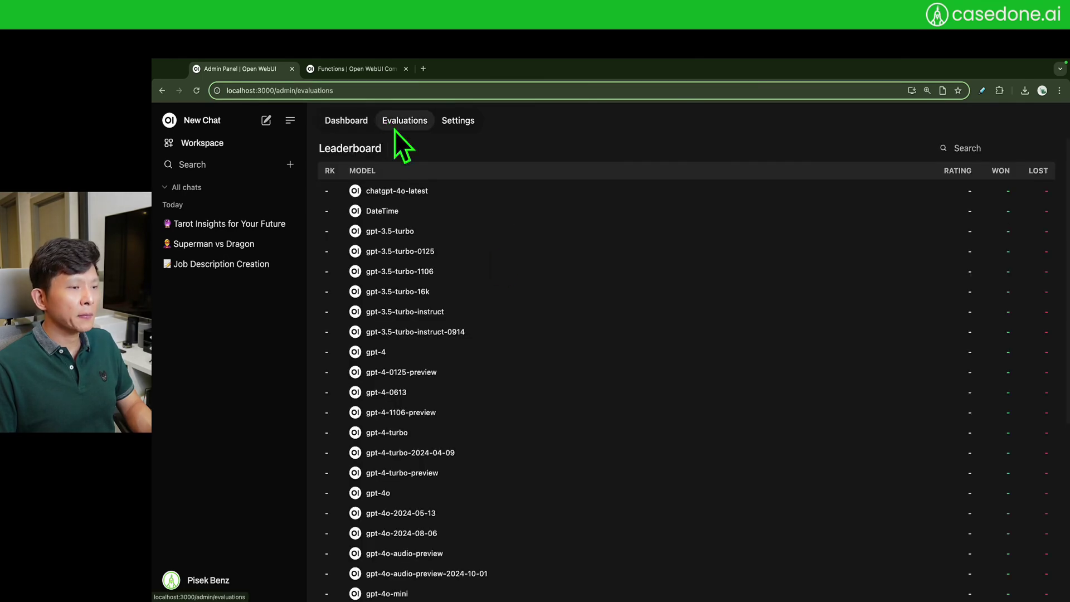
pyautogui.click(349, 121)
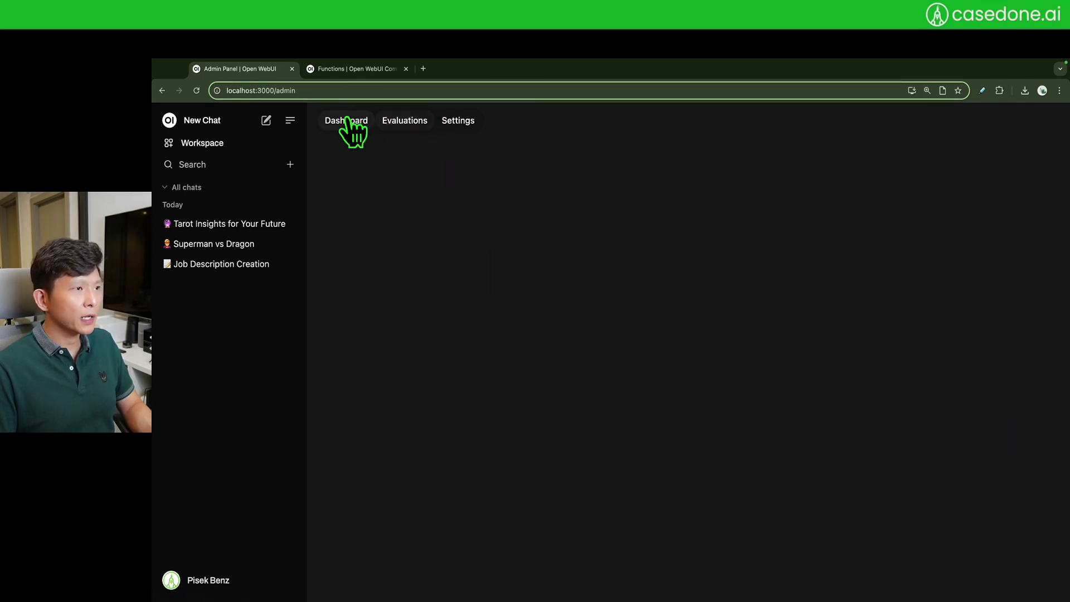
pyautogui.click(458, 122)
# - Open Documents settings, then collapse the multi-qa-MiniLM-L6-cos-v1 details on sbert.net's pretrained models page
pyautogui.click(357, 266)
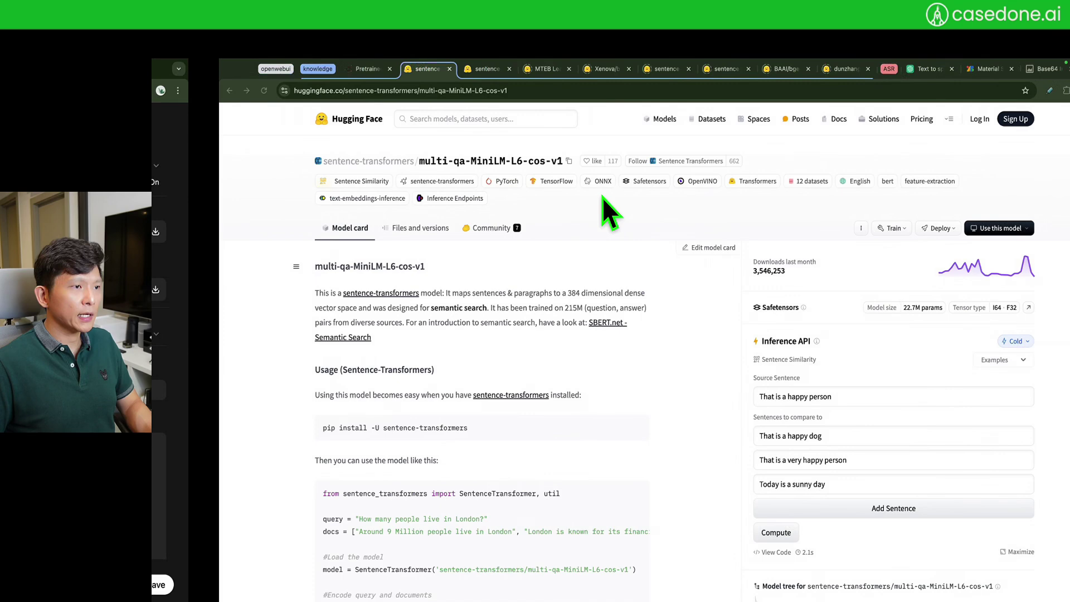
pyautogui.click(301, 68)
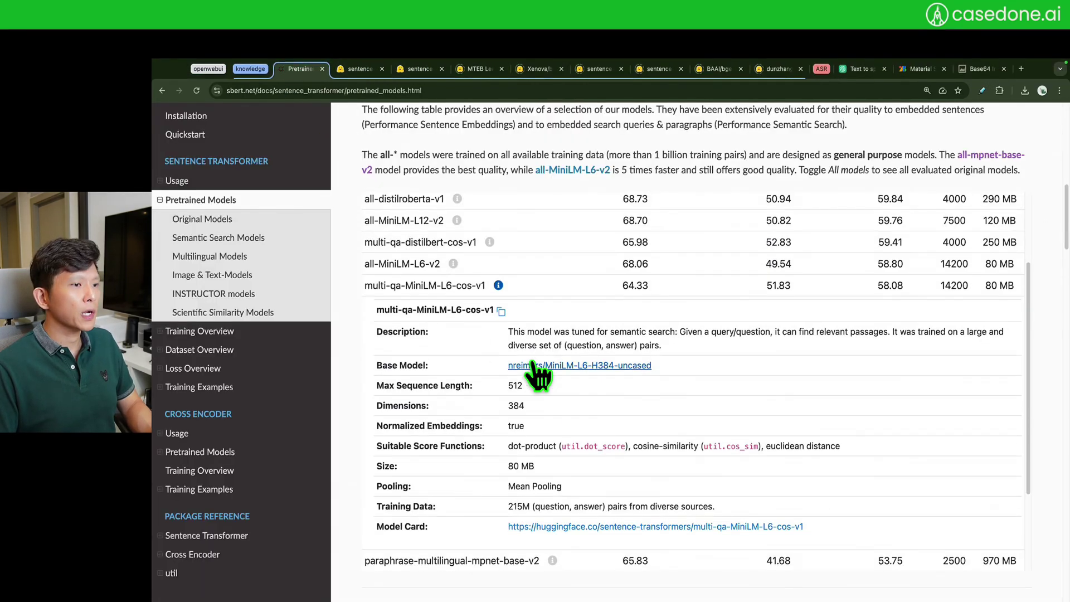
pyautogui.click(429, 399)
# - Review the pretrained models comparison table, then bring up the MTEB leaderboard
pyautogui.scroll(2, 428, 412)
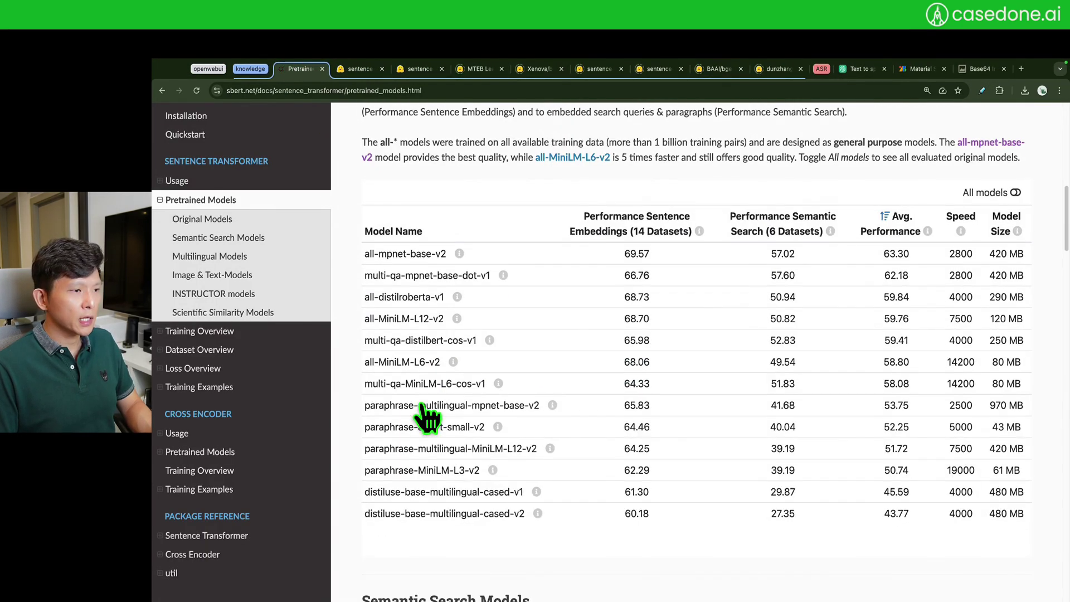
pyautogui.scroll(-1, 426, 415)
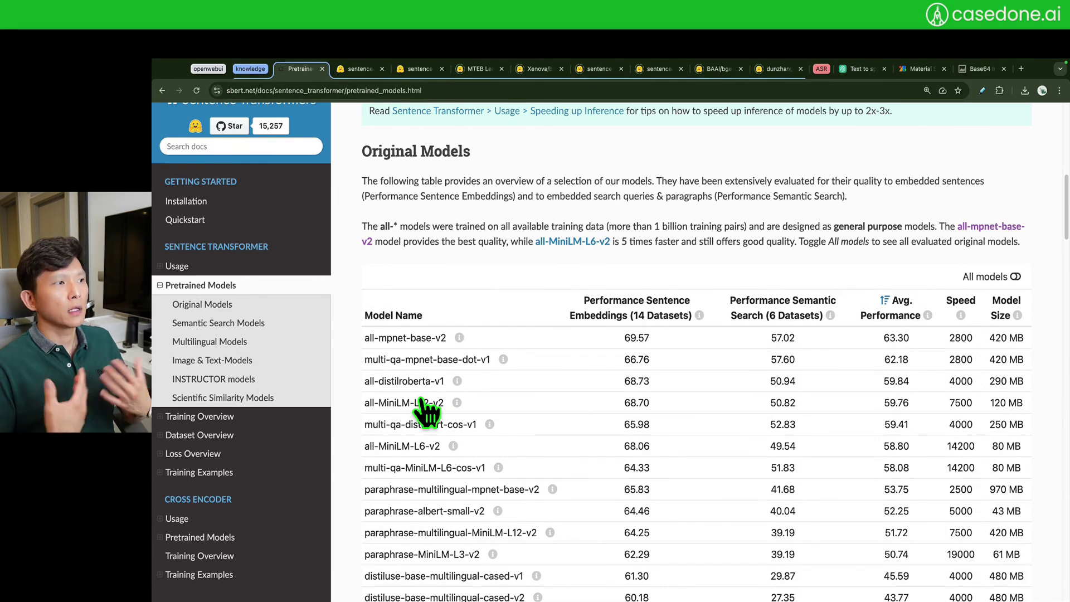
pyautogui.scroll(-3, 428, 411)
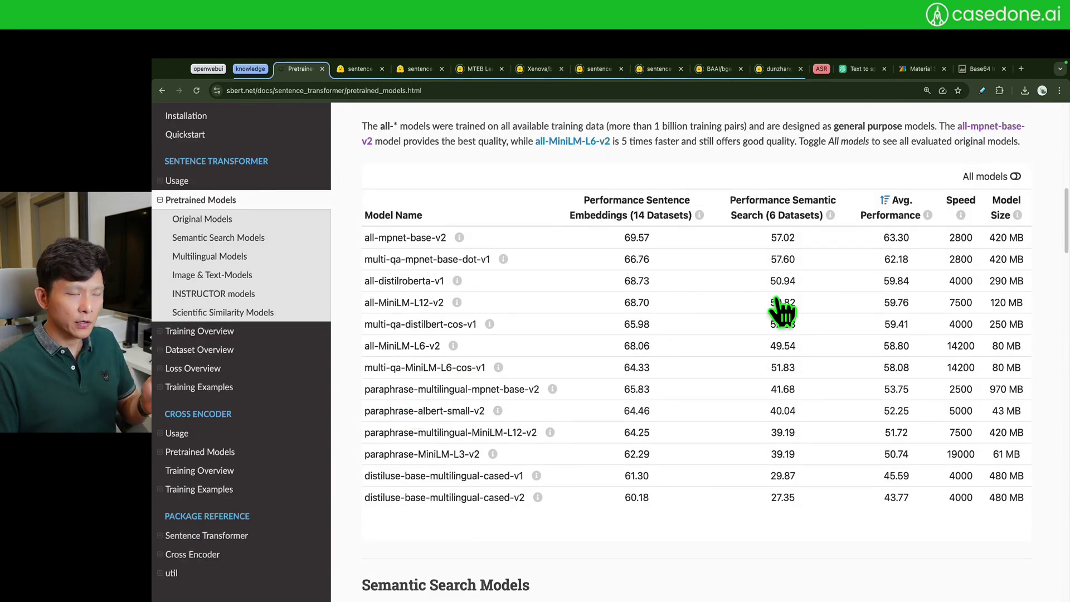
pyautogui.scroll(-8, 649, 387)
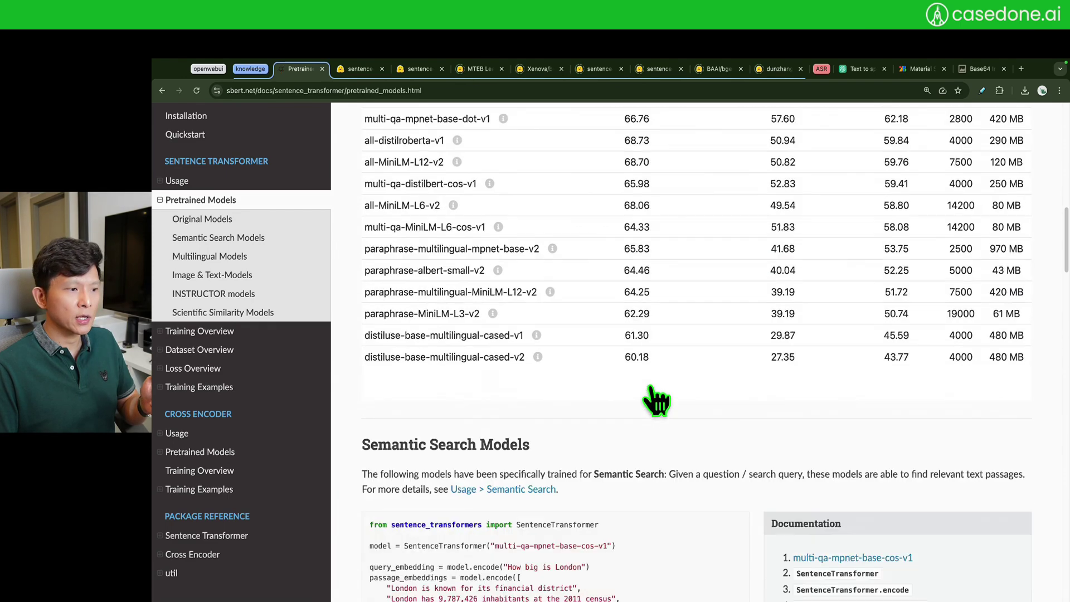
pyautogui.scroll(1, 635, 318)
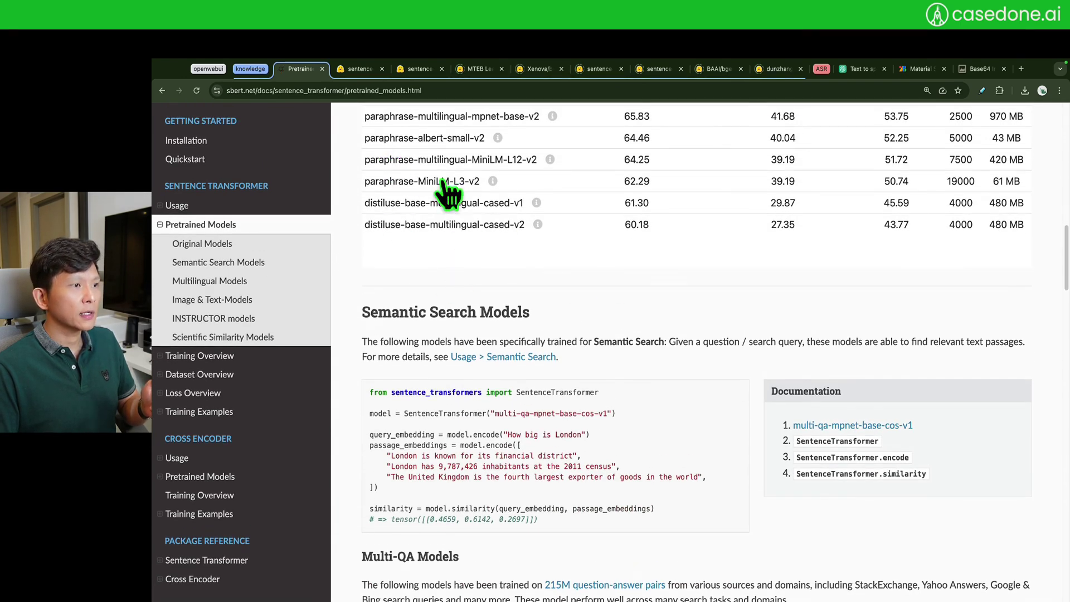
pyautogui.moveTo(470, 84); pyautogui.dragTo(379, 105)
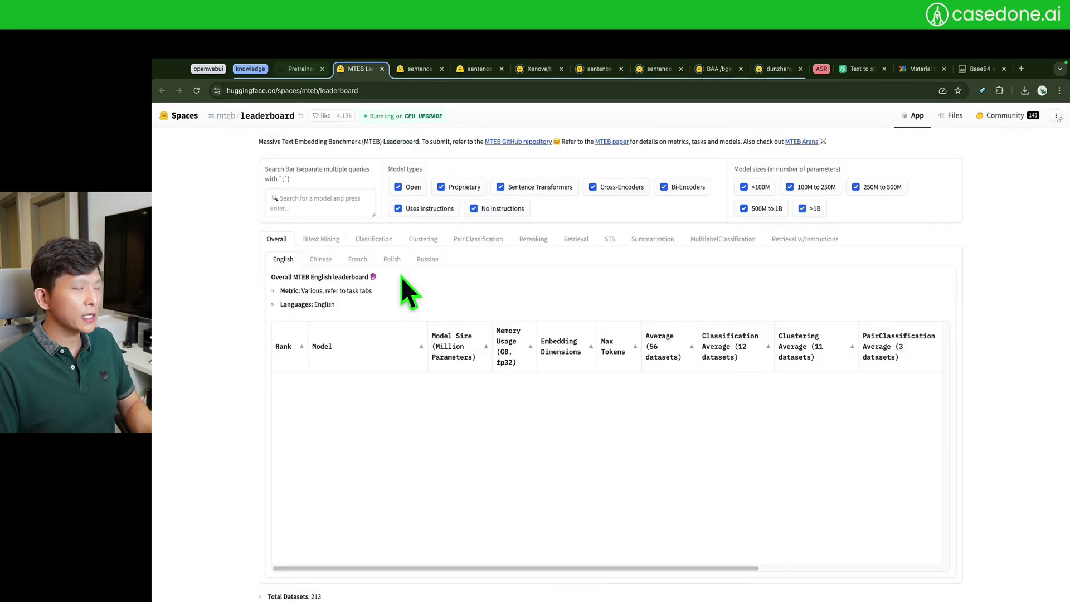
# - Return to the MTEB leaderboard page at 125% magnification
pyautogui.hotkey('ctrl', 'shift', 'Tab')
pyautogui.scroll(10, 451, 384)
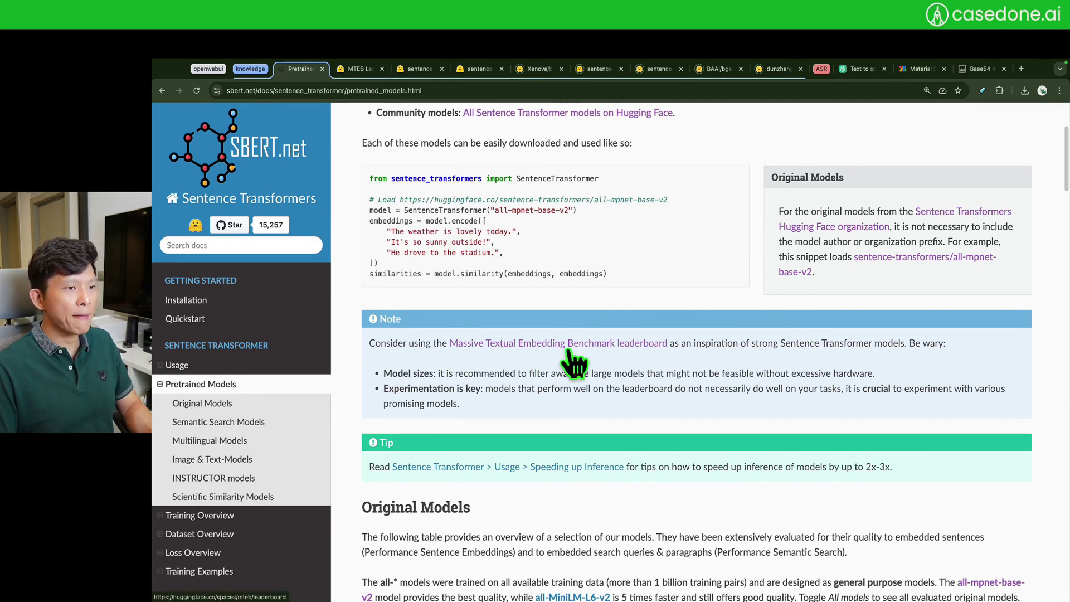
pyautogui.click(372, 74)
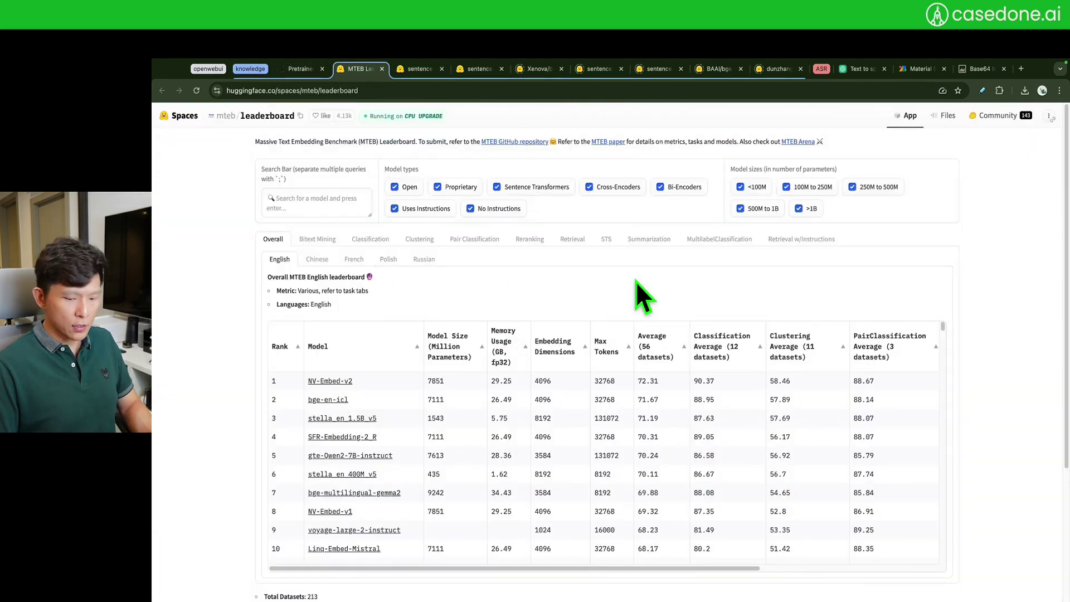
pyautogui.press('super+equal')
pyautogui.press('super+equal')
pyautogui.press('super+equal')
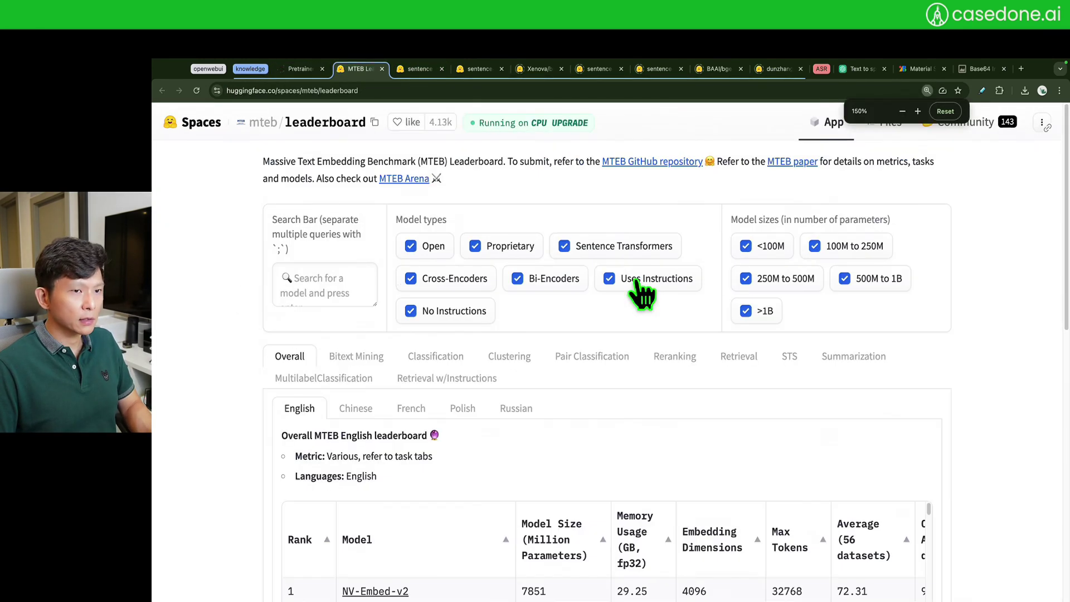
pyautogui.scroll(-1, 664, 301)
pyautogui.press('super+minus')
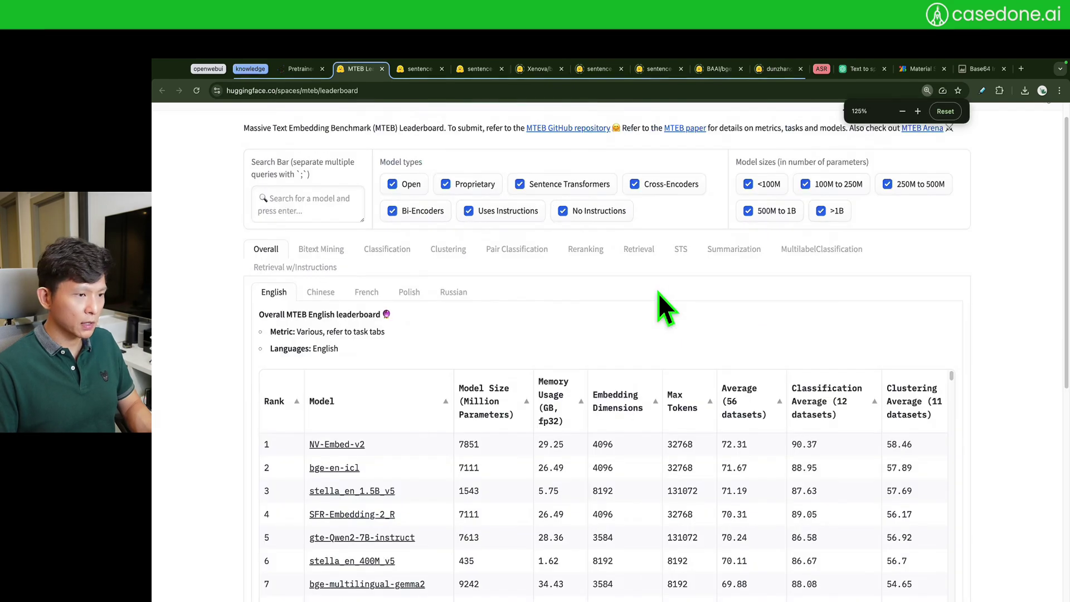
pyautogui.scroll(-1, 658, 293)
pyautogui.scroll(2, 658, 293)
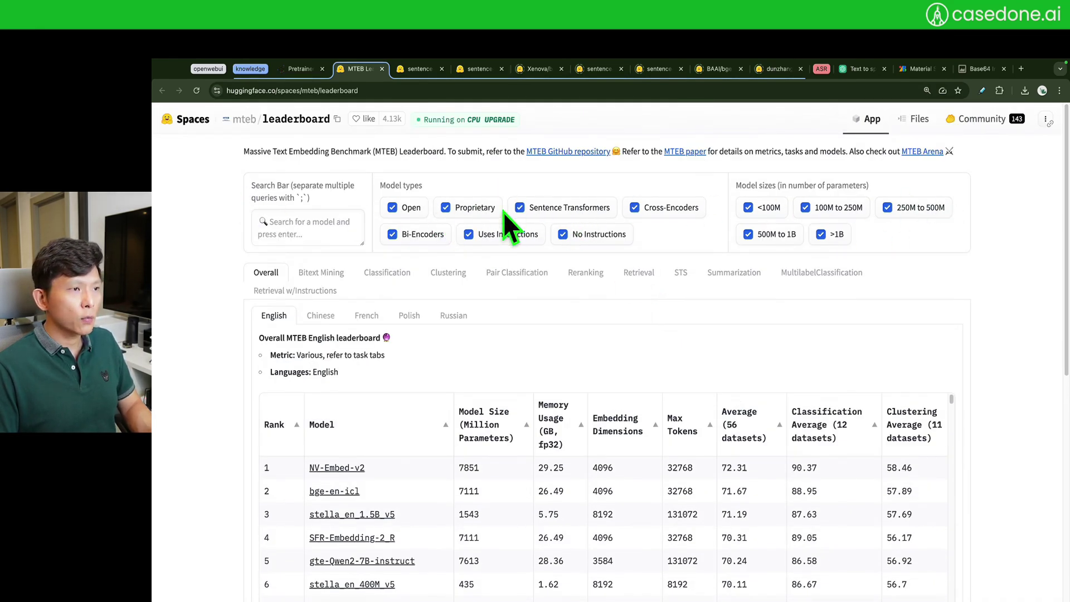
# - Filter out Proprietary, No/Uses Instructions, Bi-/Cross-Encoders and >1B models, then review the results
pyautogui.click(463, 210)
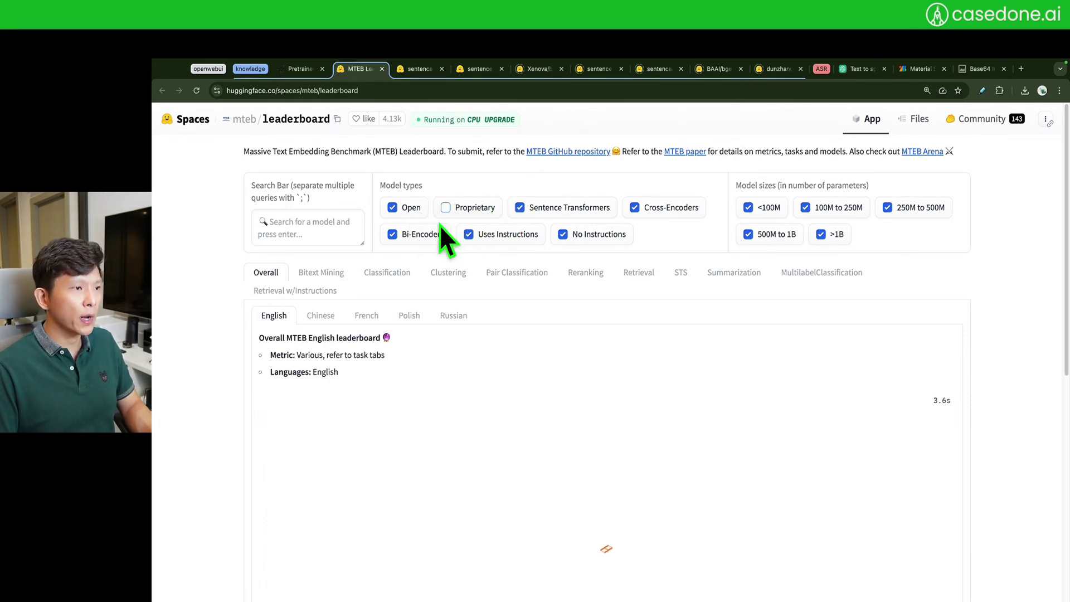
pyautogui.click(468, 235)
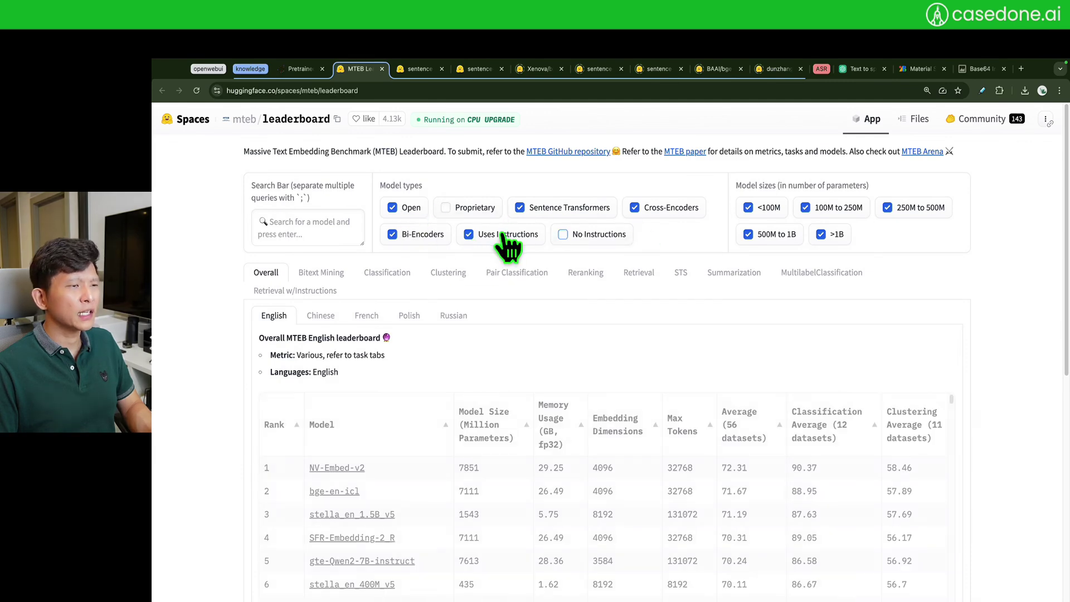
pyautogui.click(468, 235)
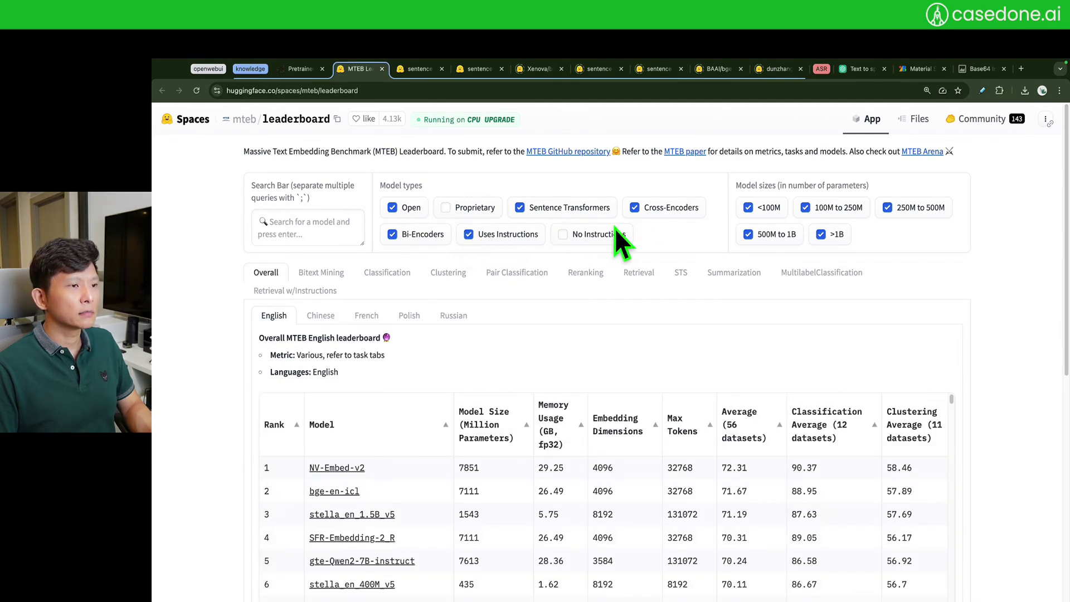
pyautogui.click(393, 235)
pyautogui.click(635, 208)
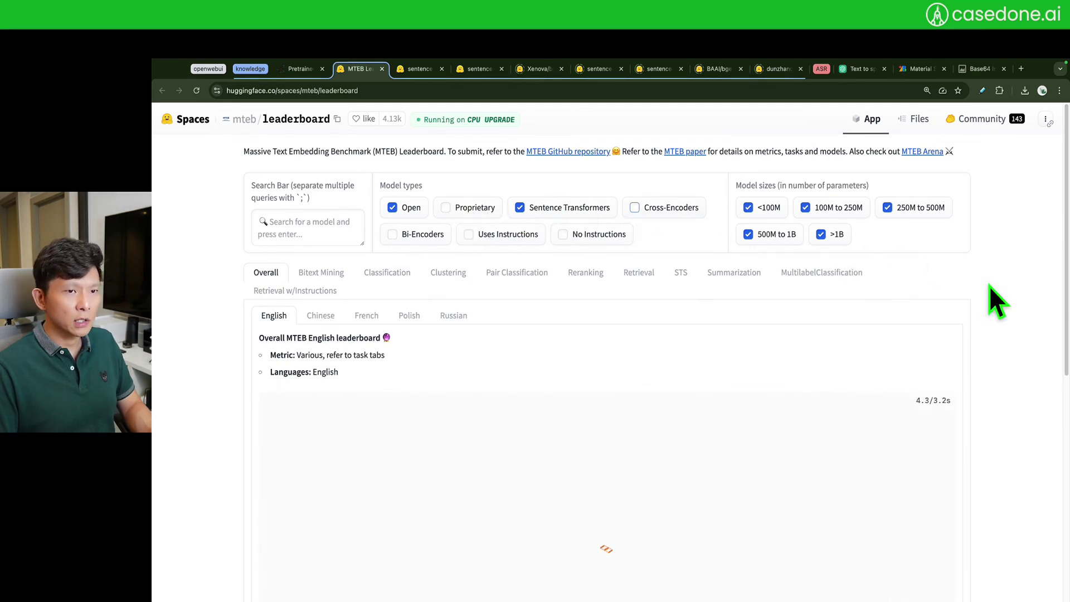
pyautogui.click(822, 235)
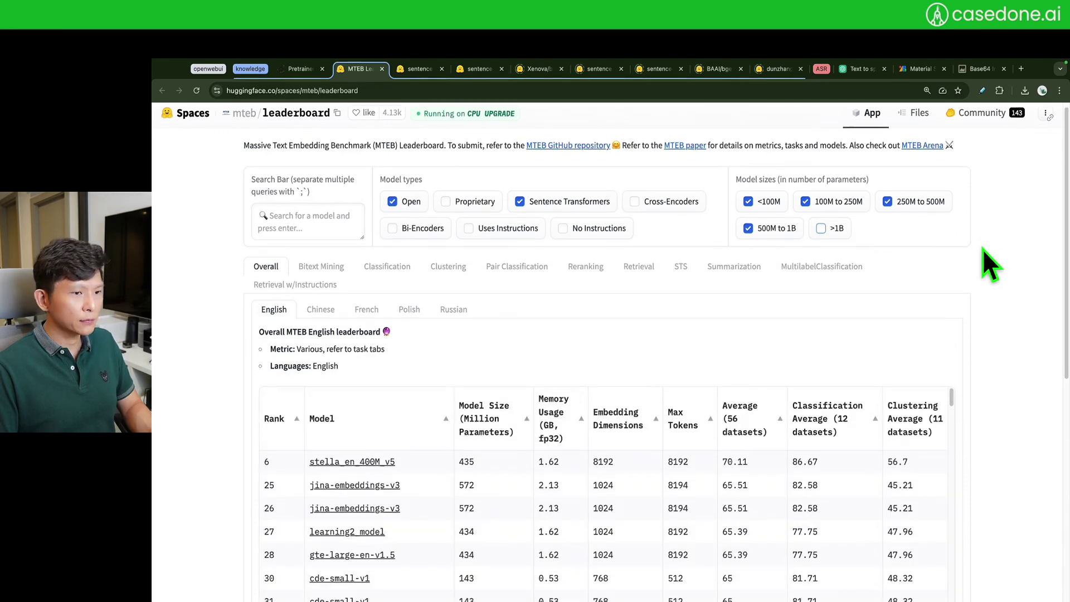
pyautogui.scroll(-2, 461, 263)
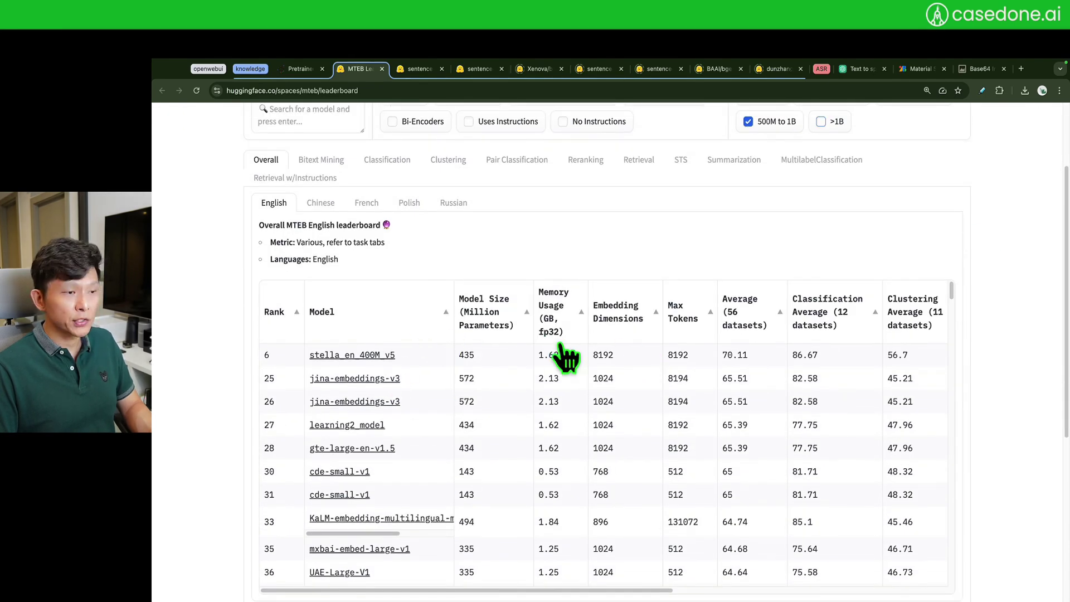
pyautogui.scroll(1, 471, 357)
pyautogui.scroll(-2, 273, 395)
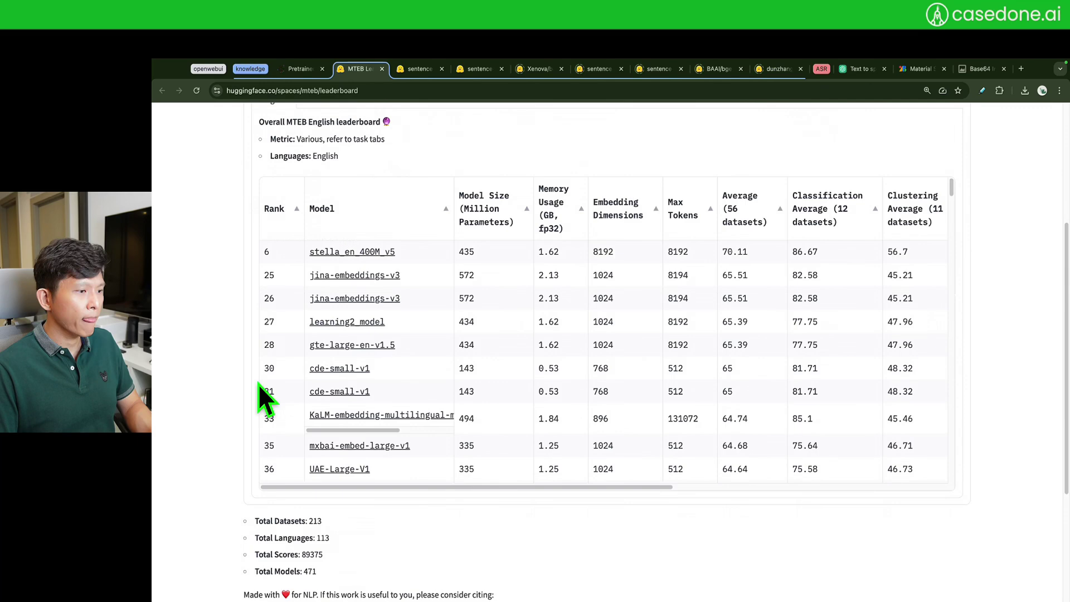
pyautogui.moveTo(578, 491); pyautogui.dragTo(490, 488)
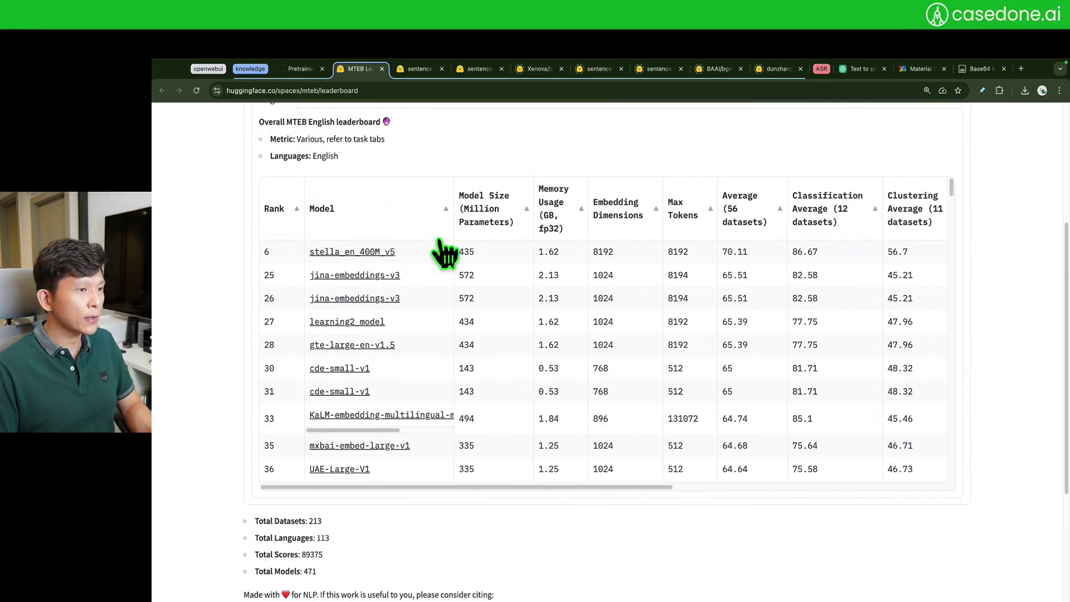
pyautogui.scroll(-1, 349, 309)
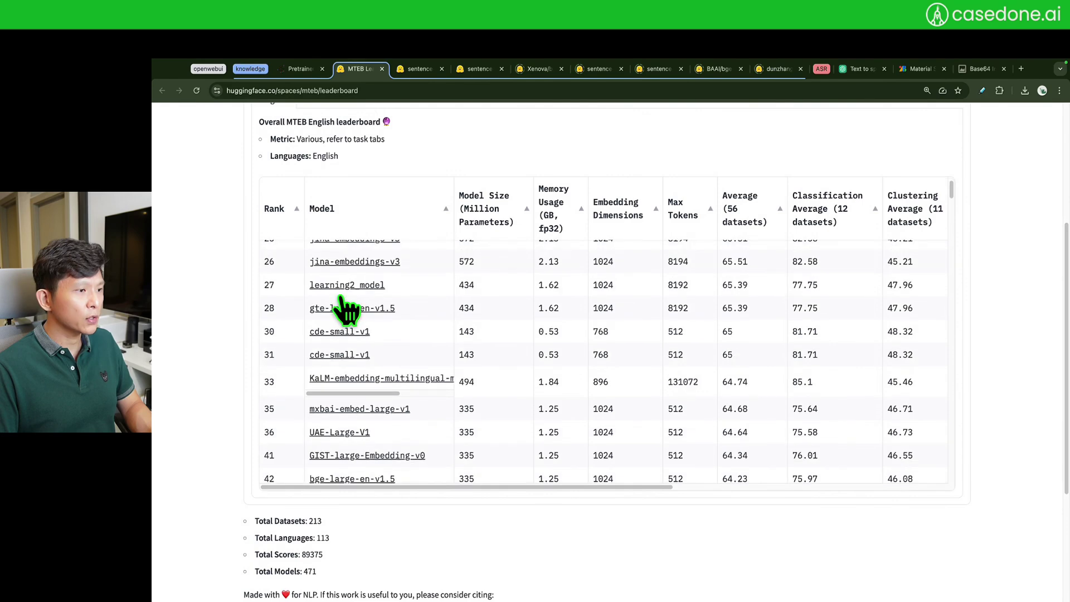
pyautogui.scroll(-1, 347, 310)
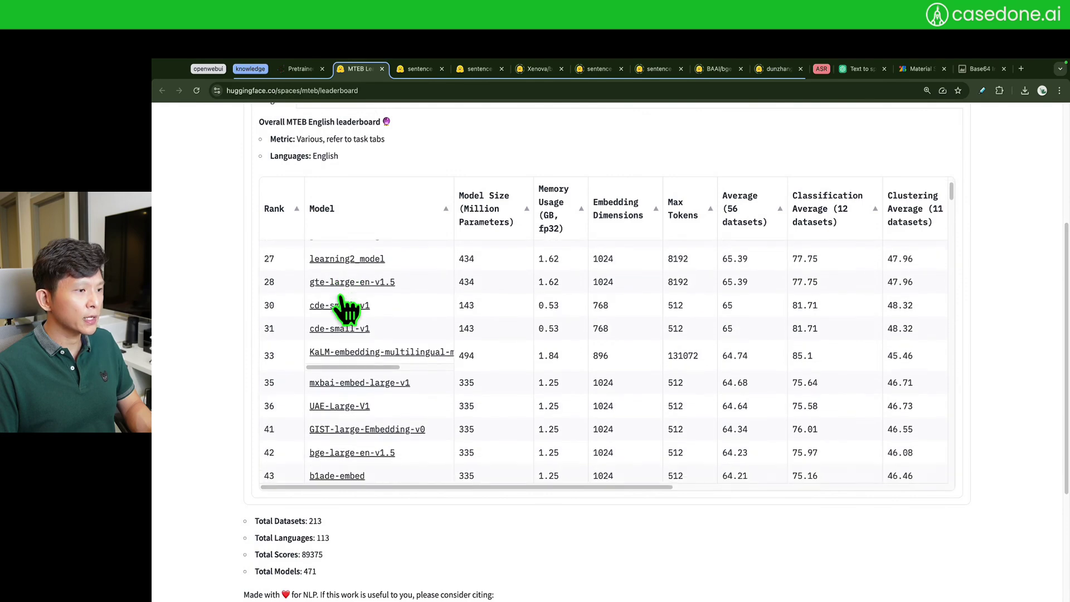
pyautogui.scroll(6, 368, 435)
# - Copy the stella_en_400M_v5 repository name from its model page, then return to the leaderboard
pyautogui.click(352, 445)
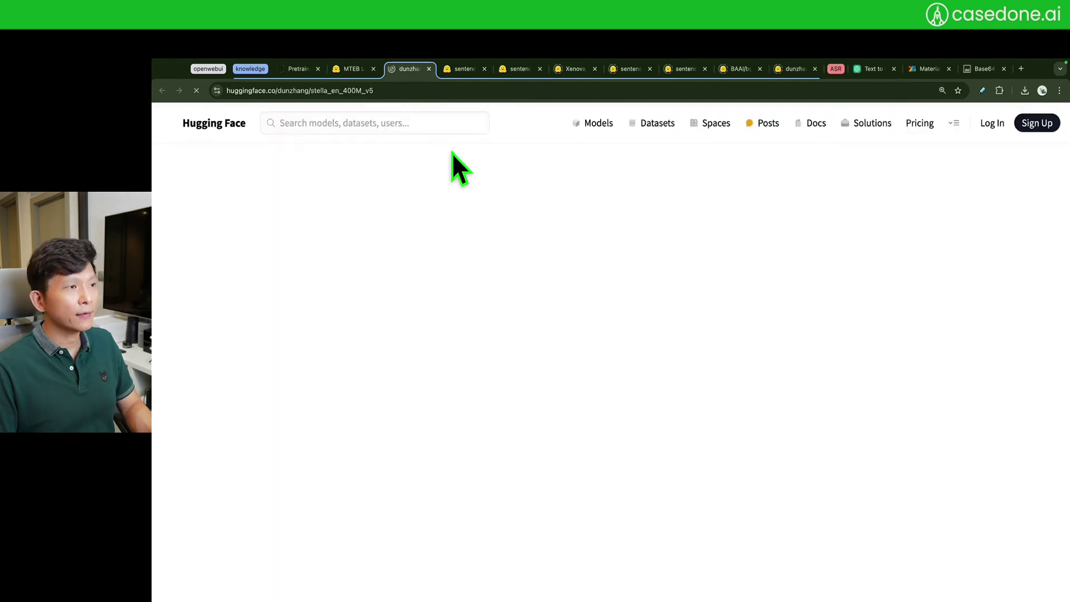
pyautogui.click(359, 176)
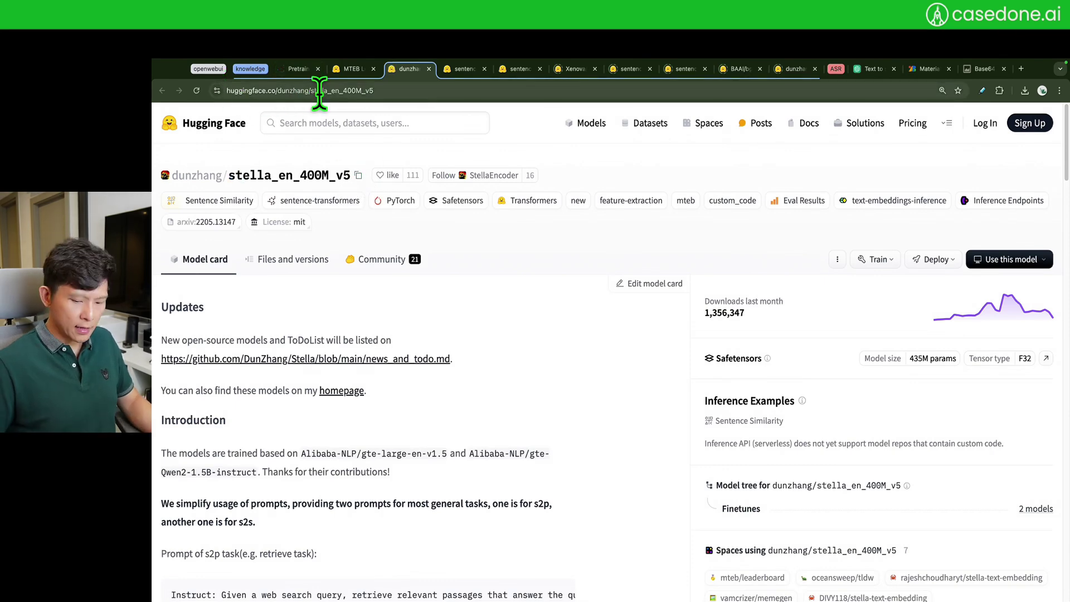
pyautogui.press('super+grave')
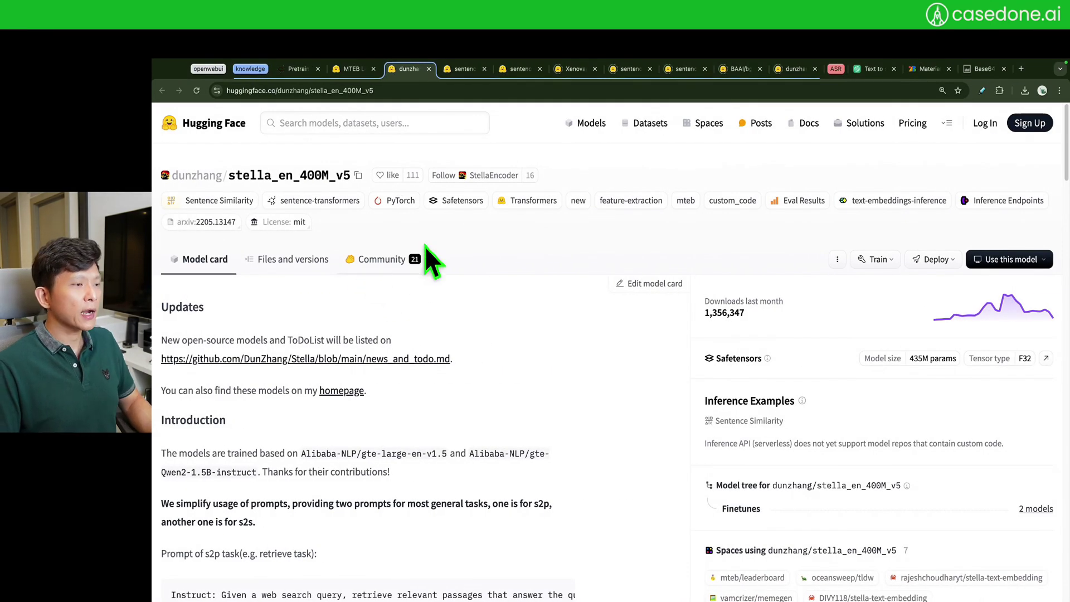
pyautogui.click(354, 69)
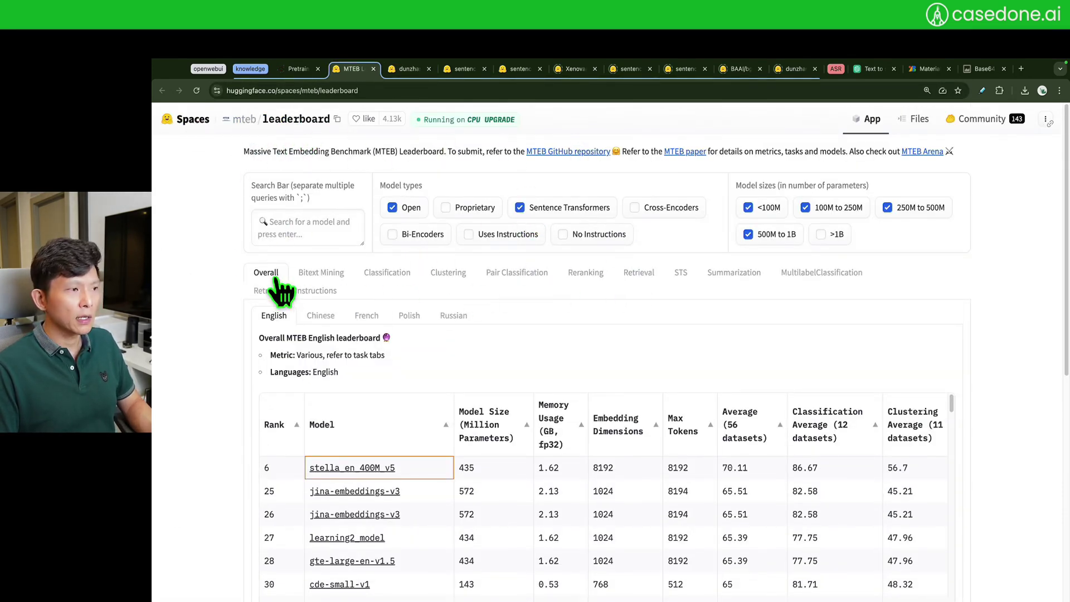
# - Open stella_en_400M_v5 from the Reranking rankings, then go back to Open WebUI's Documents settings
pyautogui.click(584, 274)
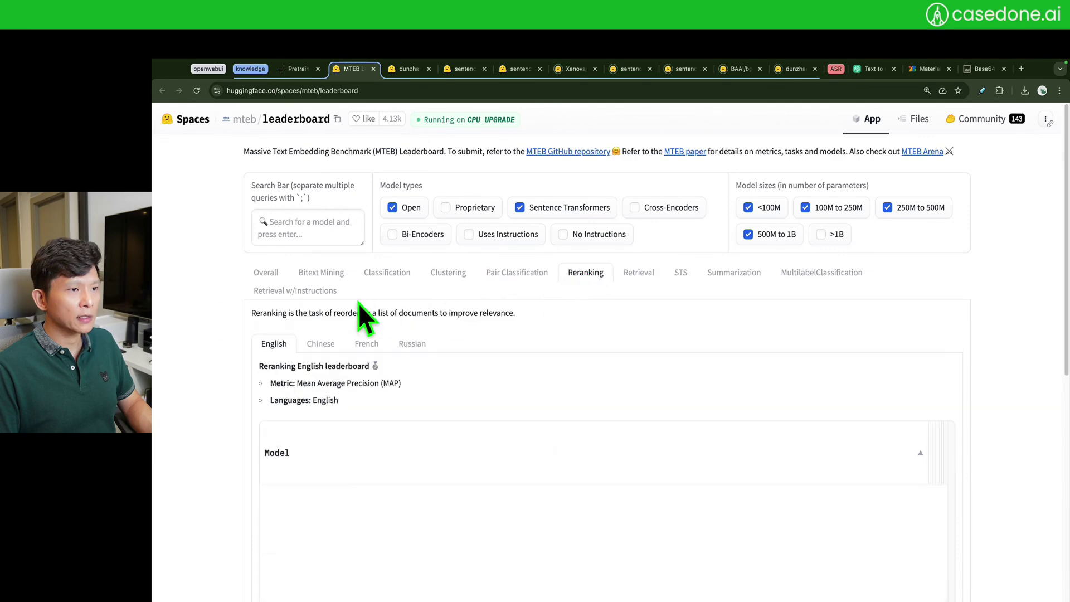
pyautogui.scroll(-5, 213, 296)
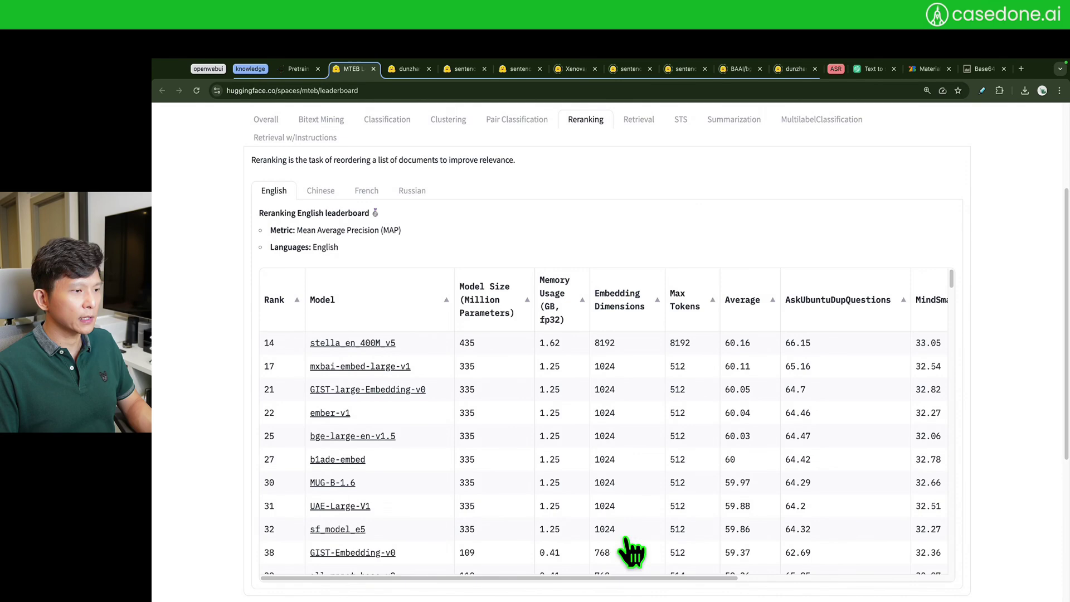
pyautogui.scroll(-10, 478, 384)
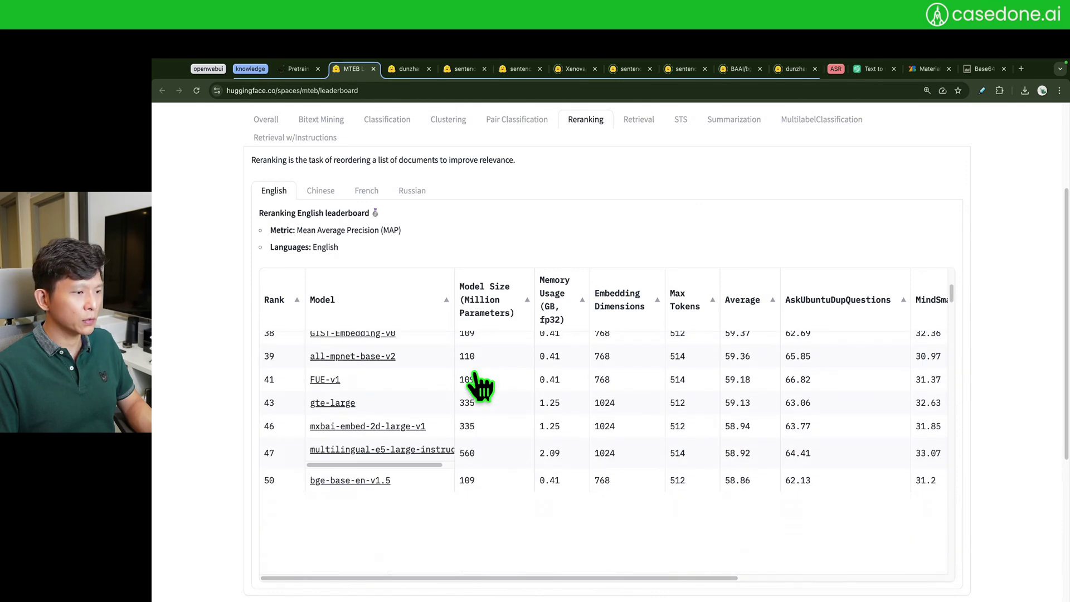
pyautogui.scroll(1, 478, 385)
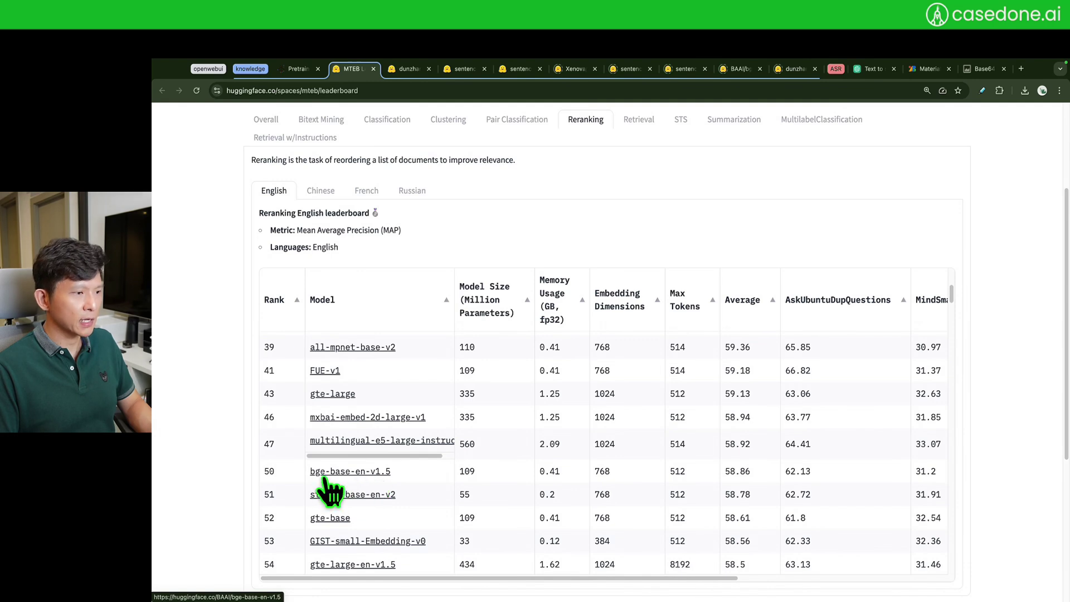
pyautogui.scroll(8, 366, 485)
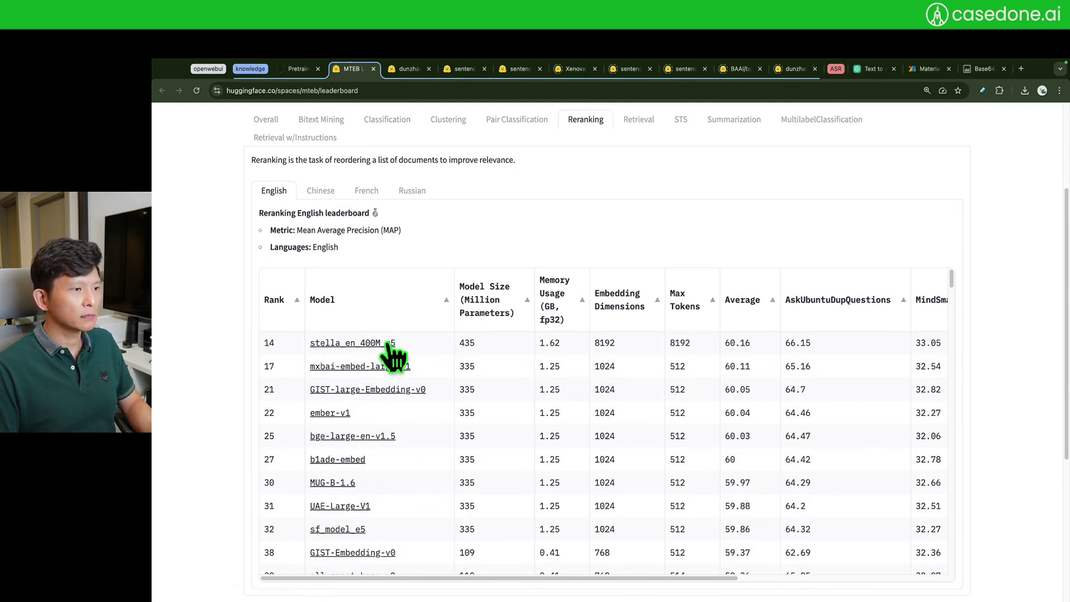
pyautogui.click(378, 344)
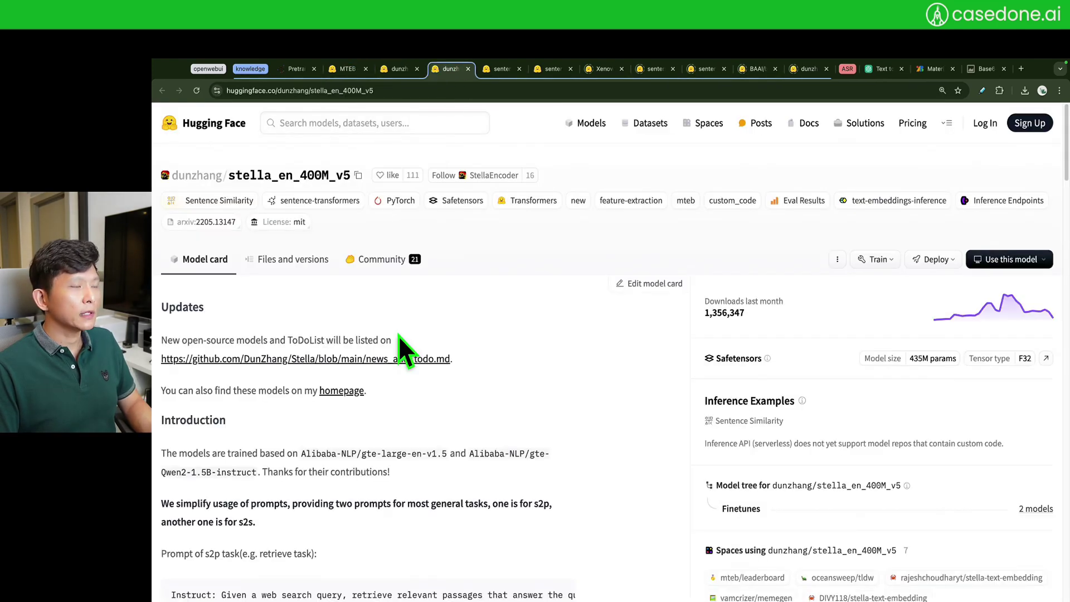
pyautogui.hotkey('ctrl', 'Left')
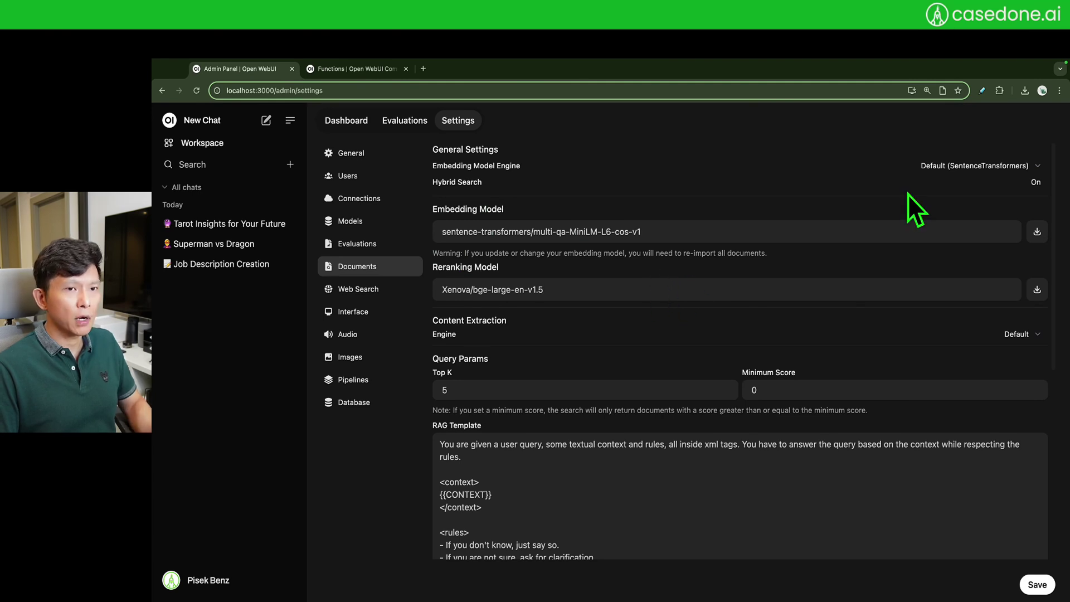
# - Preview the OpenAI embedding engine's base URL, text-embedding-3-small model and batch size fields
pyautogui.click(978, 168)
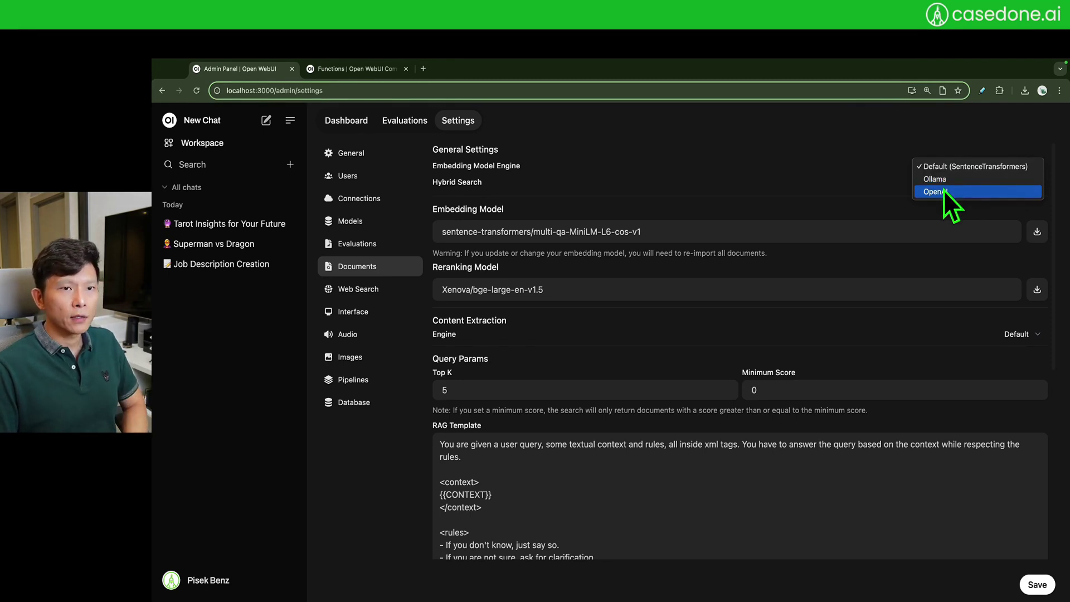
pyautogui.click(963, 197)
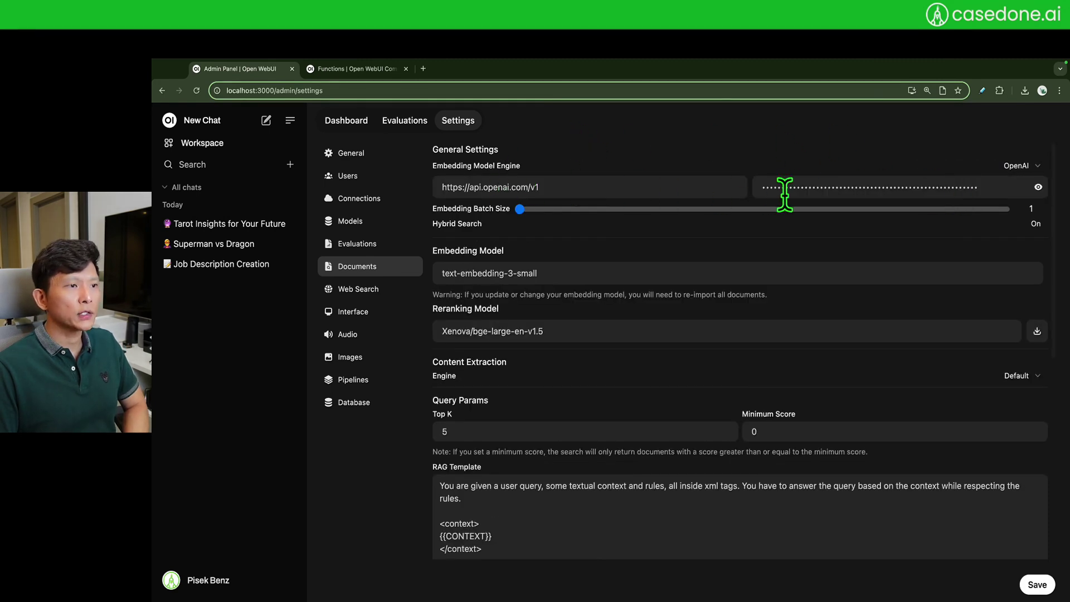
pyautogui.moveTo(580, 188); pyautogui.dragTo(425, 189)
pyautogui.click(604, 187)
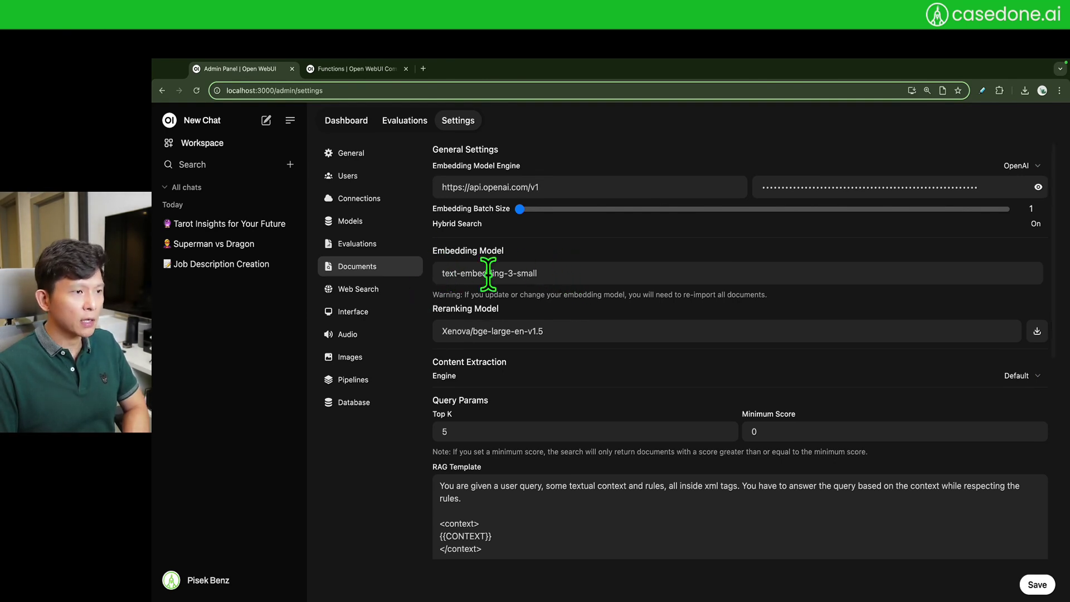
pyautogui.click(564, 272)
pyautogui.doubleClick(527, 273)
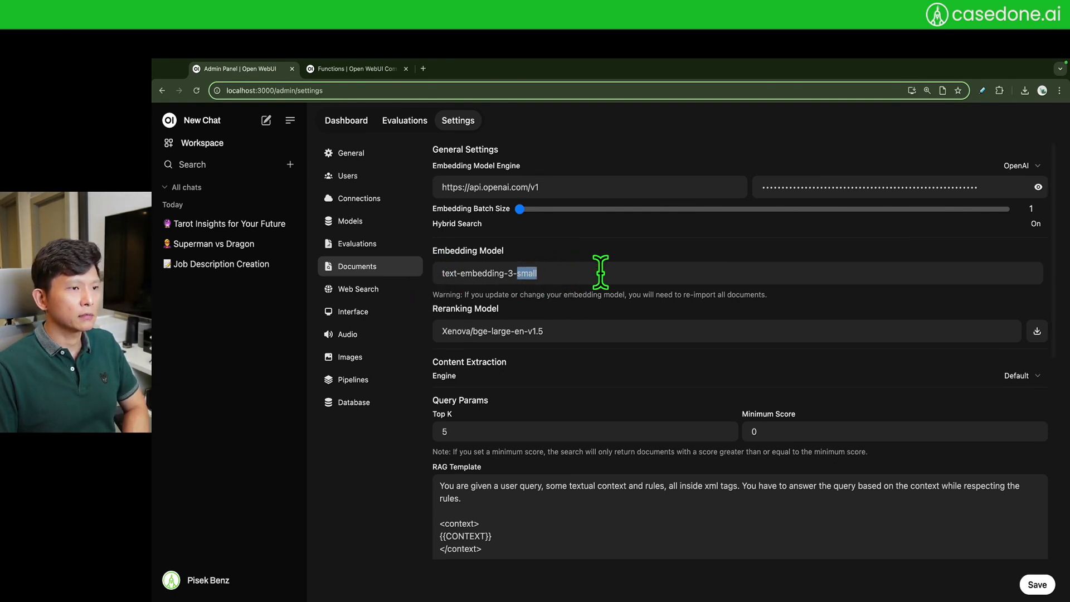
pyautogui.click(529, 272)
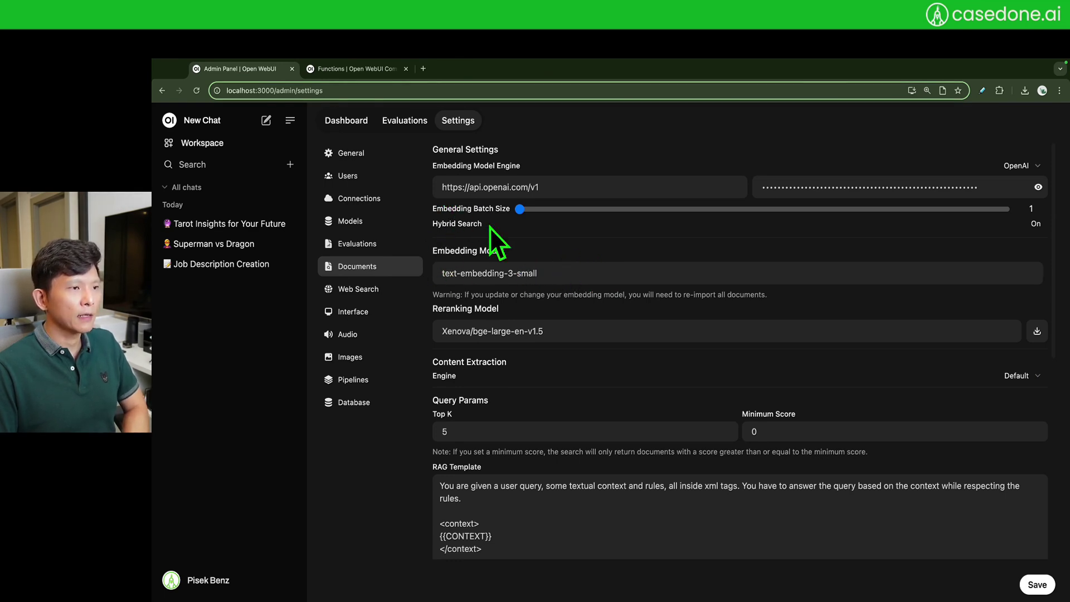
pyautogui.moveTo(522, 209)
pyautogui.mouseDown()
pyautogui.moveTo(581, 211)
pyautogui.moveTo(509, 211)
pyautogui.mouseUp()
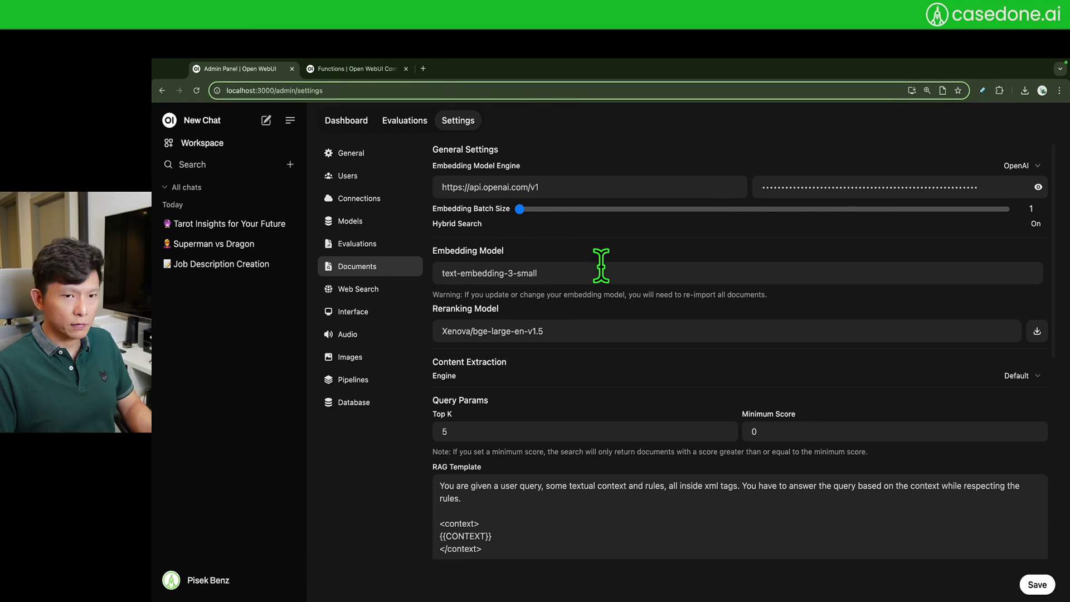
# - Switch the embedding engine back to Default (SentenceTransformers)
pyautogui.scroll(-1, 601, 262)
pyautogui.scroll(1, 725, 223)
pyautogui.click(1020, 166)
pyautogui.click(1009, 145)
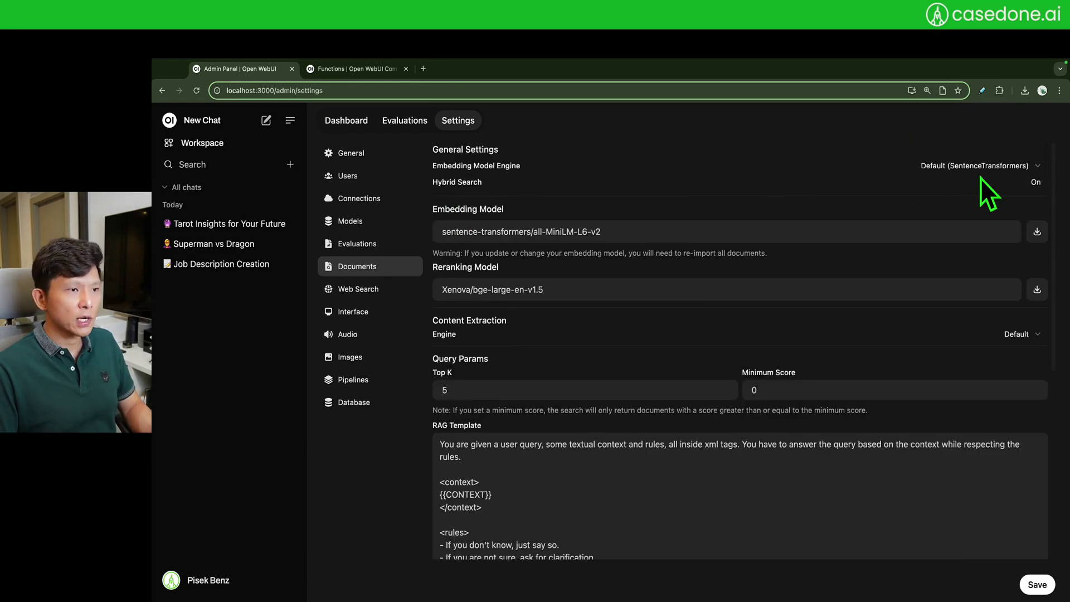
# - Confirm the all-MiniLM-L6-v2 embedding model and save the Documents settings
pyautogui.click(652, 223)
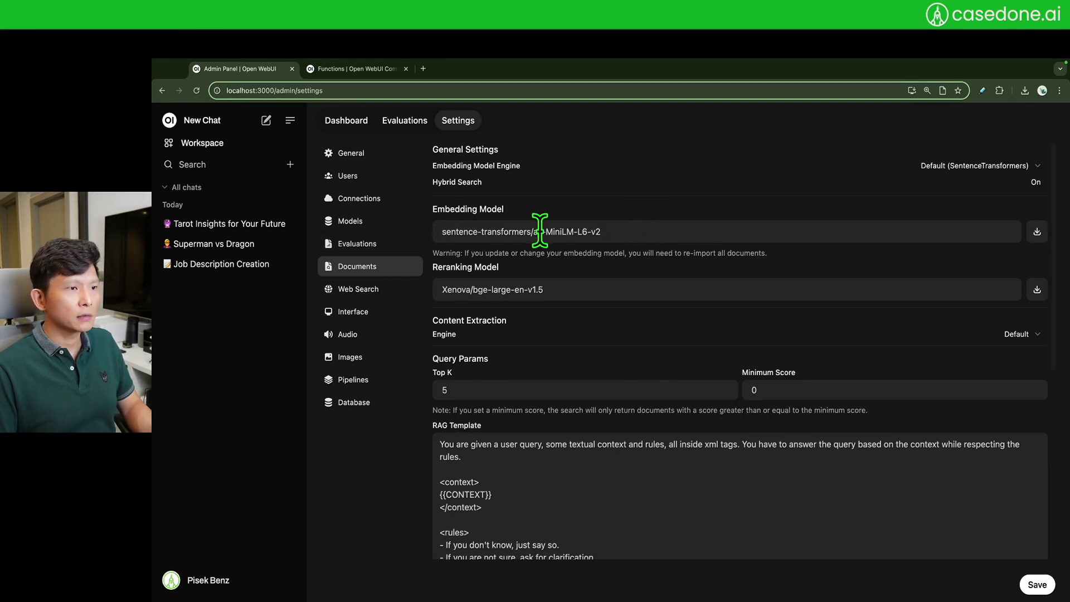
pyautogui.moveTo(534, 231)
pyautogui.mouseDown()
pyautogui.moveTo(638, 230)
pyautogui.moveTo(534, 231)
pyautogui.mouseUp()
pyautogui.click(638, 231)
pyautogui.click(710, 231)
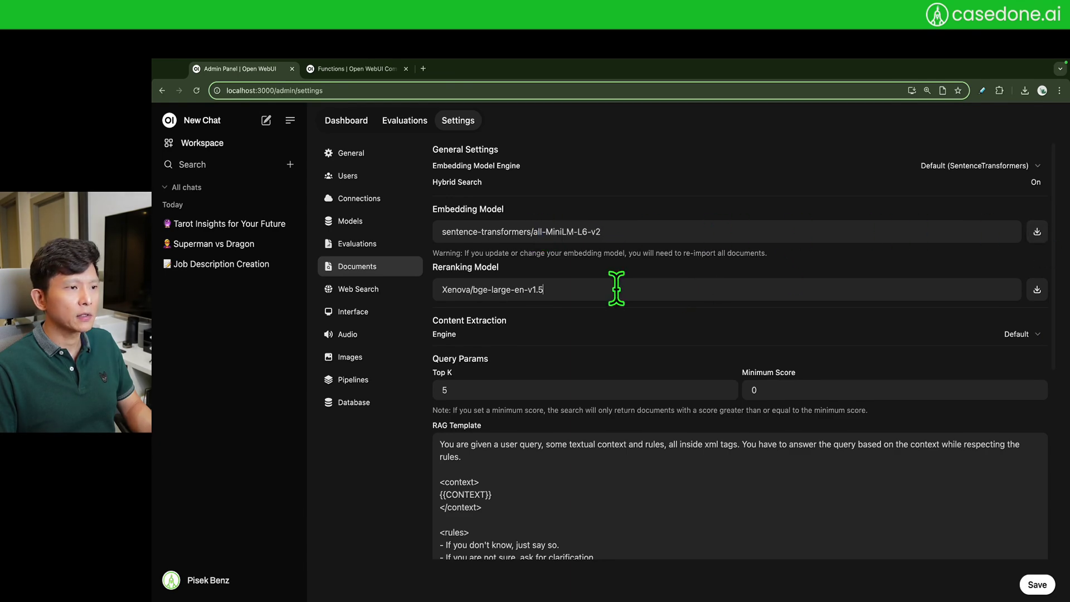
pyautogui.scroll(-3, 618, 281)
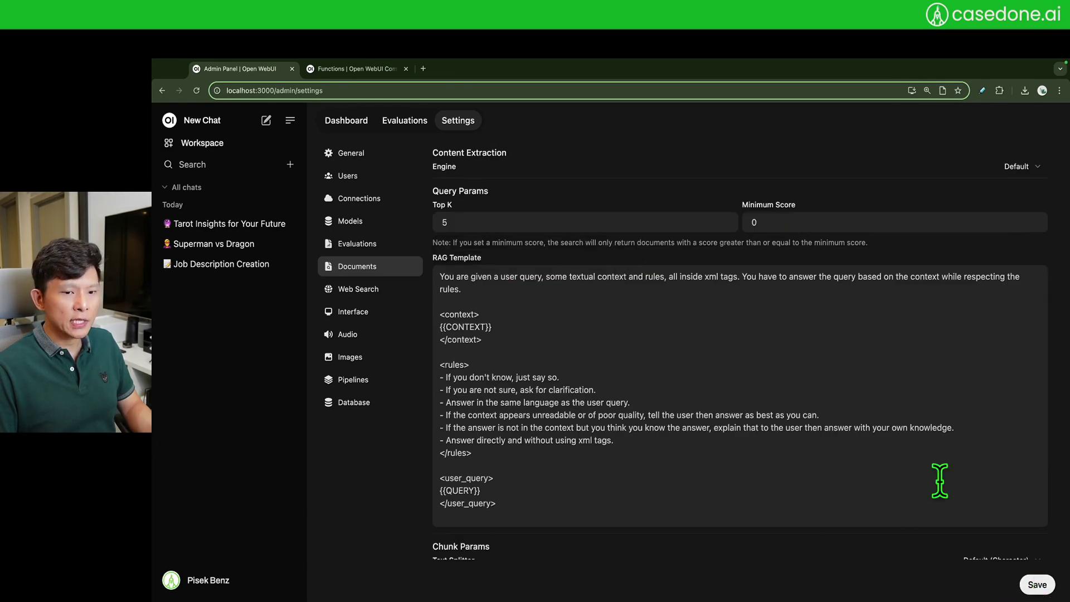
pyautogui.click(1038, 585)
pyautogui.scroll(3, 648, 369)
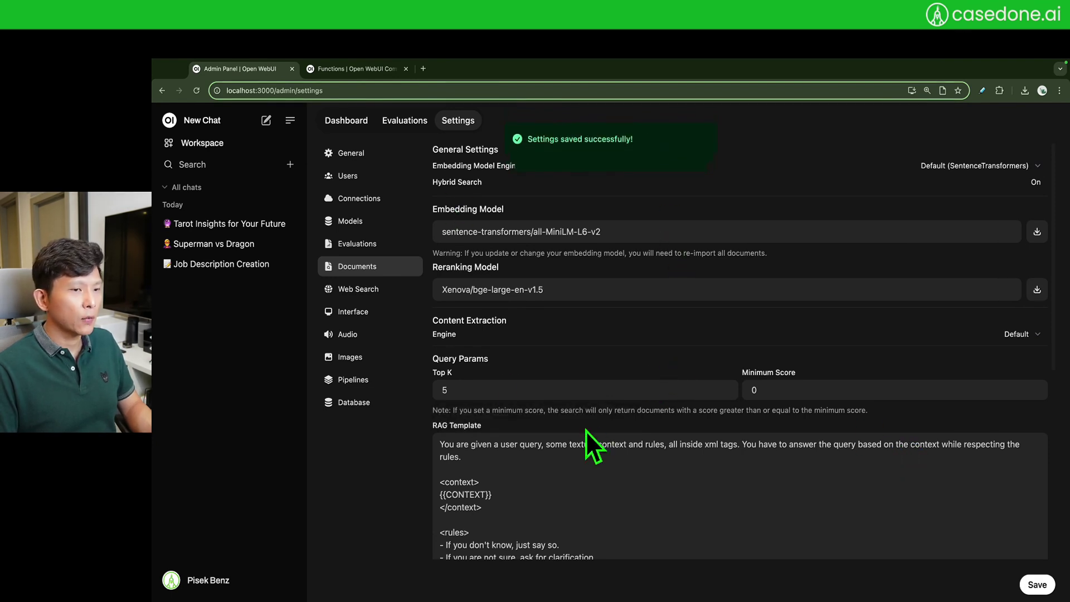
# - Look through the MBA Knowledge and AI for Business collections in Workspace Knowledge
pyautogui.click(228, 140)
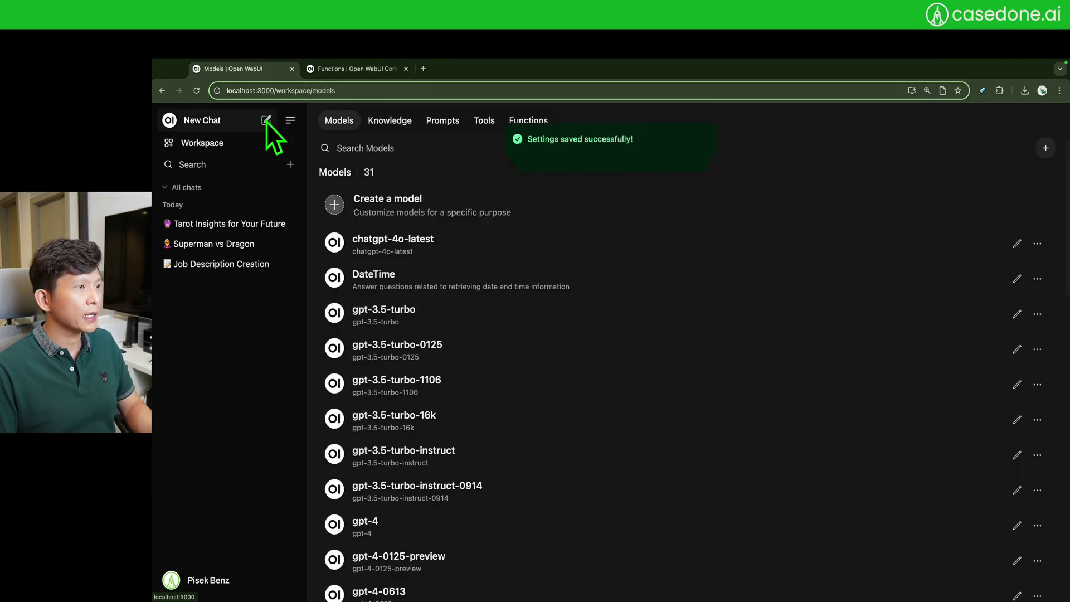
pyautogui.click(381, 119)
pyautogui.click(440, 218)
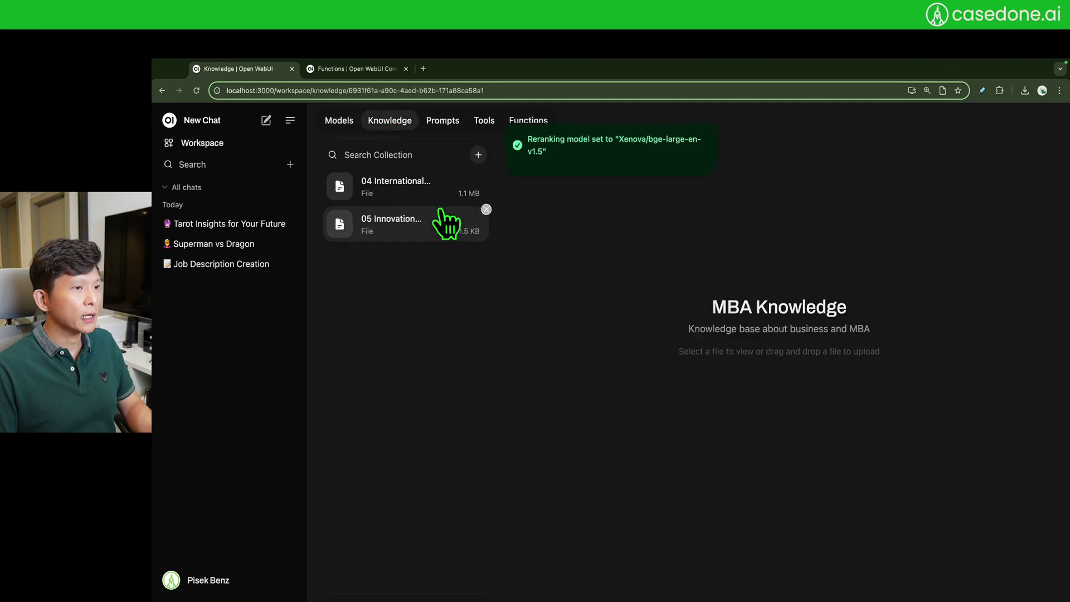
pyautogui.click(339, 120)
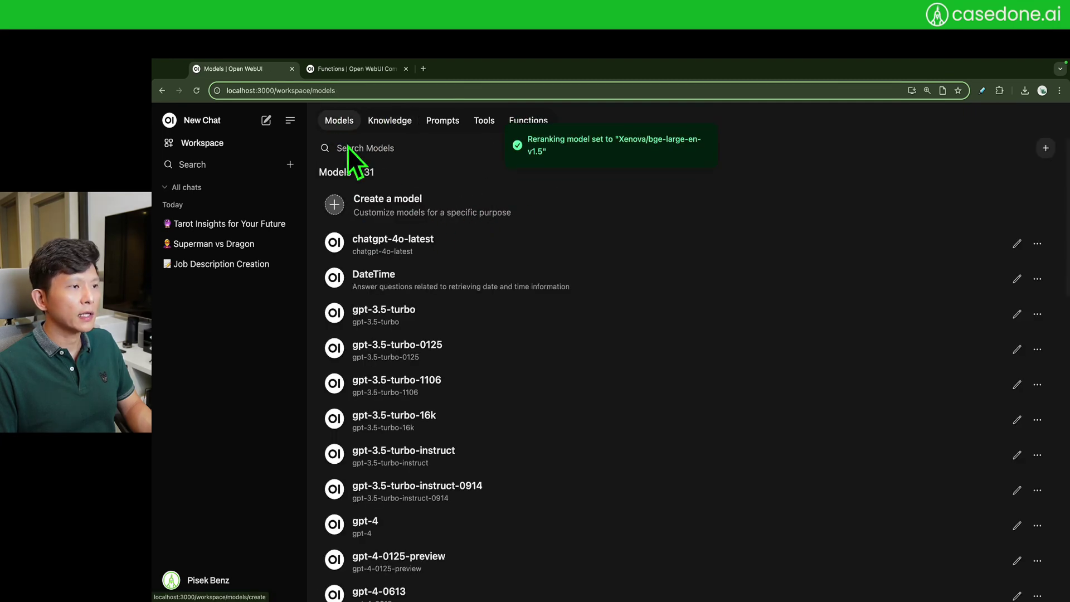
pyautogui.click(390, 120)
pyautogui.click(673, 234)
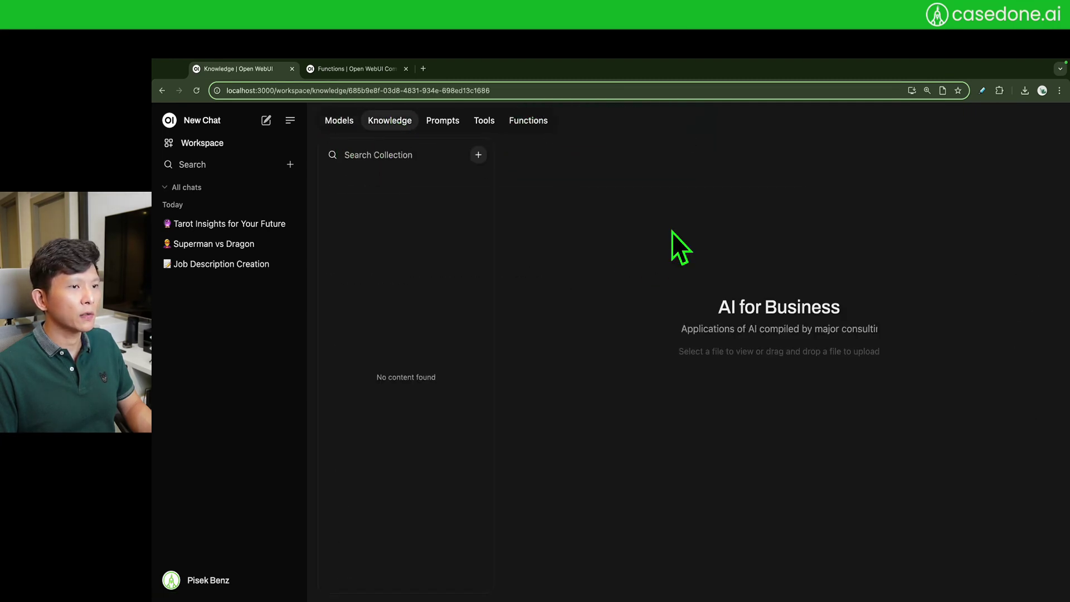
pyautogui.click(344, 124)
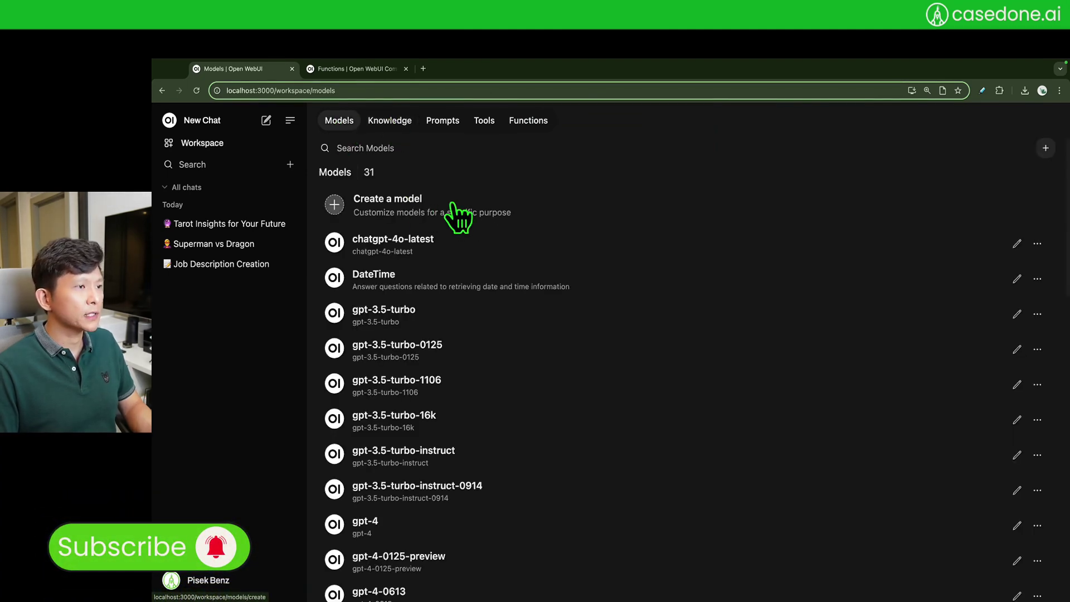
pyautogui.click(389, 124)
# - Delete MBA Knowledge and AI for Business, then go to the Admin Panel
pyautogui.click(542, 204)
pyautogui.click(502, 228)
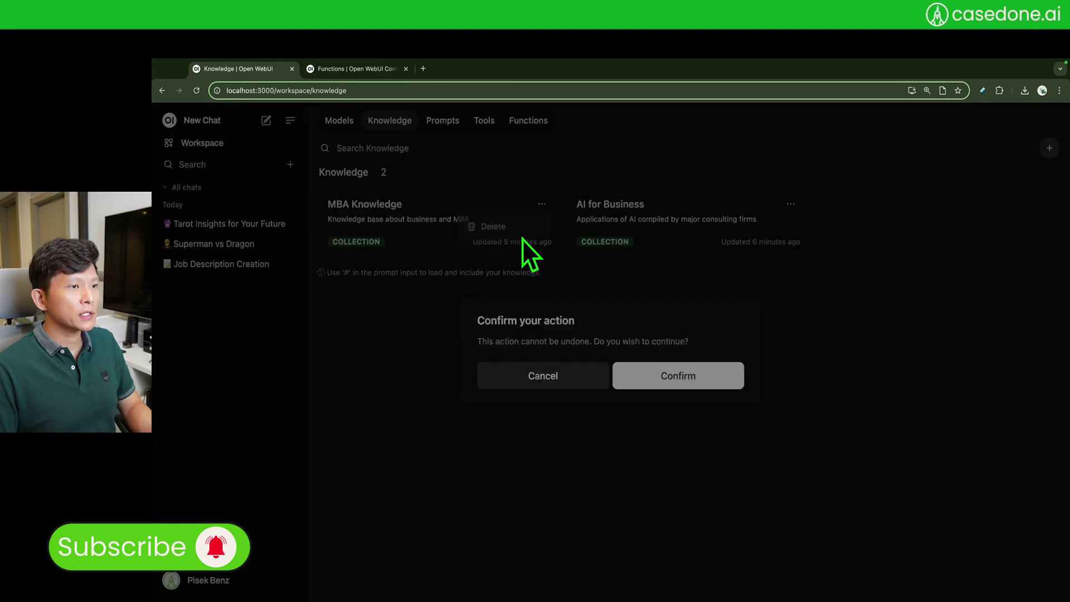
pyautogui.click(691, 392)
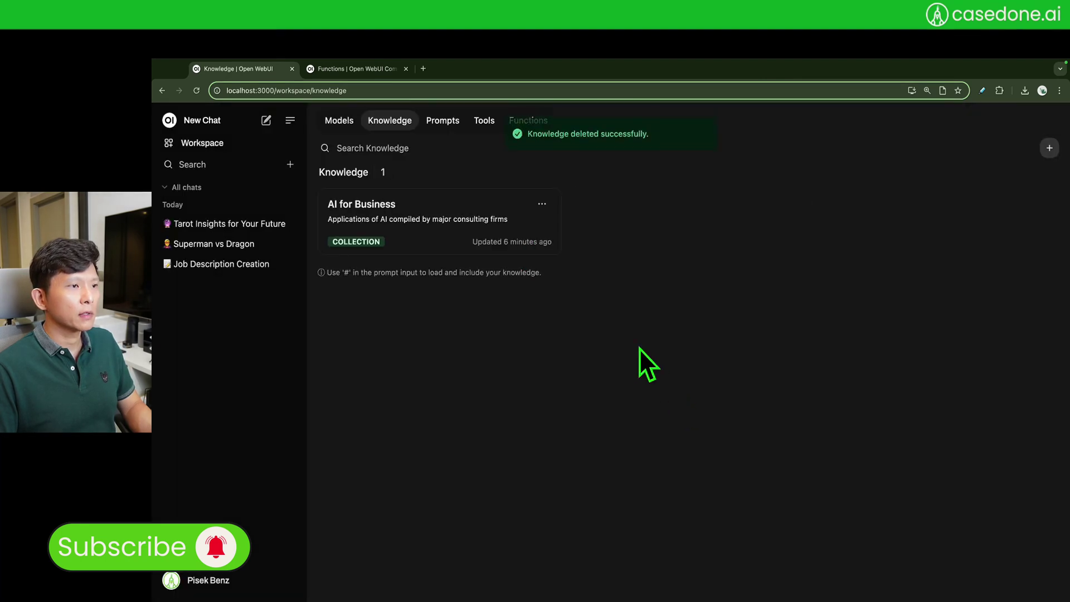
pyautogui.click(542, 204)
pyautogui.click(707, 372)
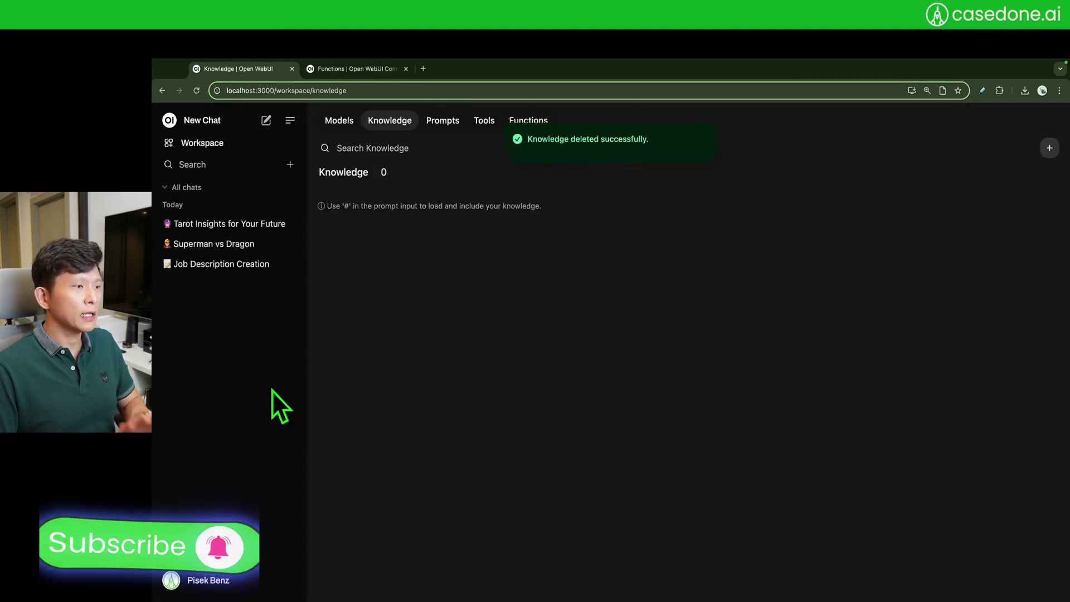
pyautogui.click(209, 581)
pyautogui.click(223, 494)
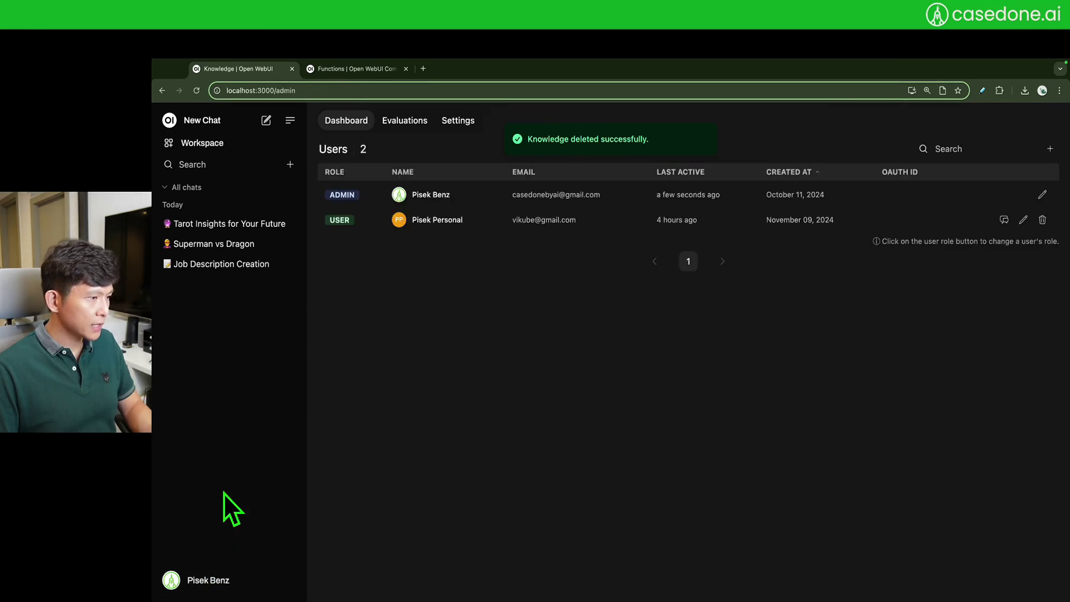
# - Re-save the Documents settings with all-MiniLM-L6-v2 embeddings, then show the empty Knowledge list
pyautogui.click(458, 121)
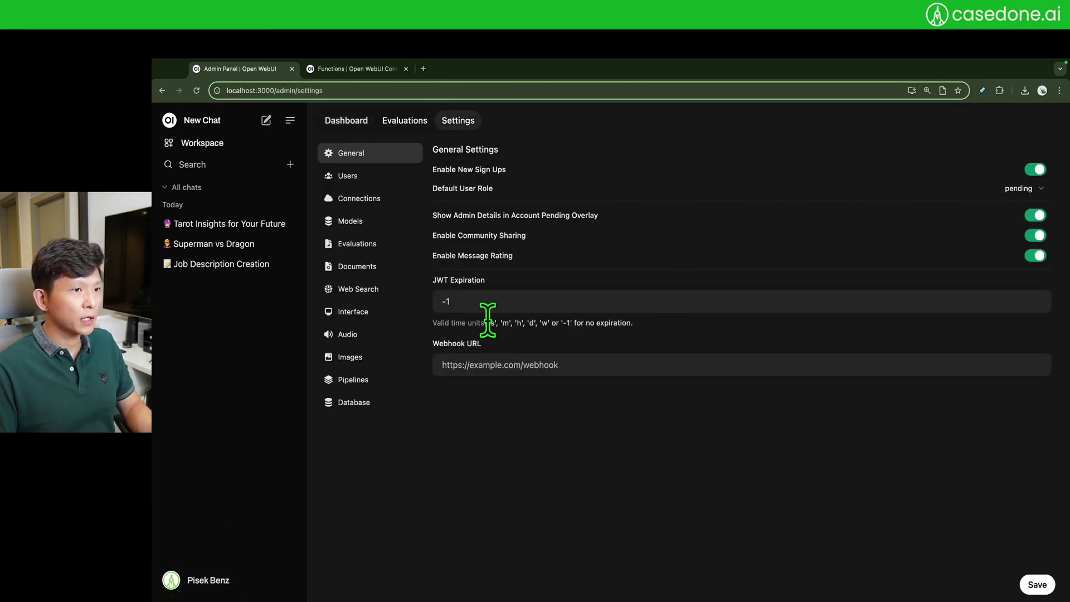
pyautogui.click(362, 266)
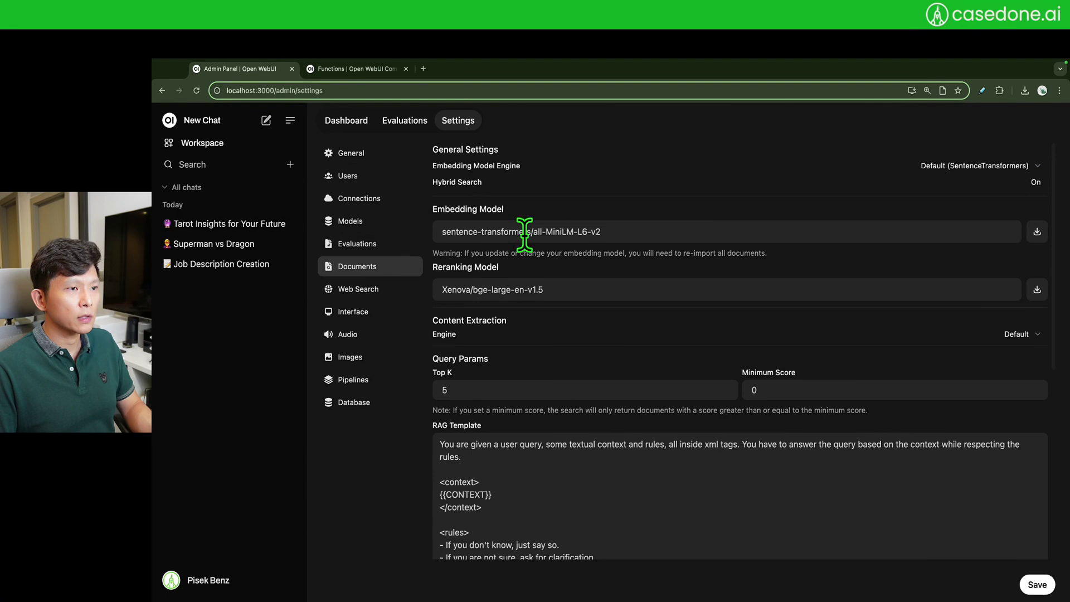
pyautogui.click(621, 290)
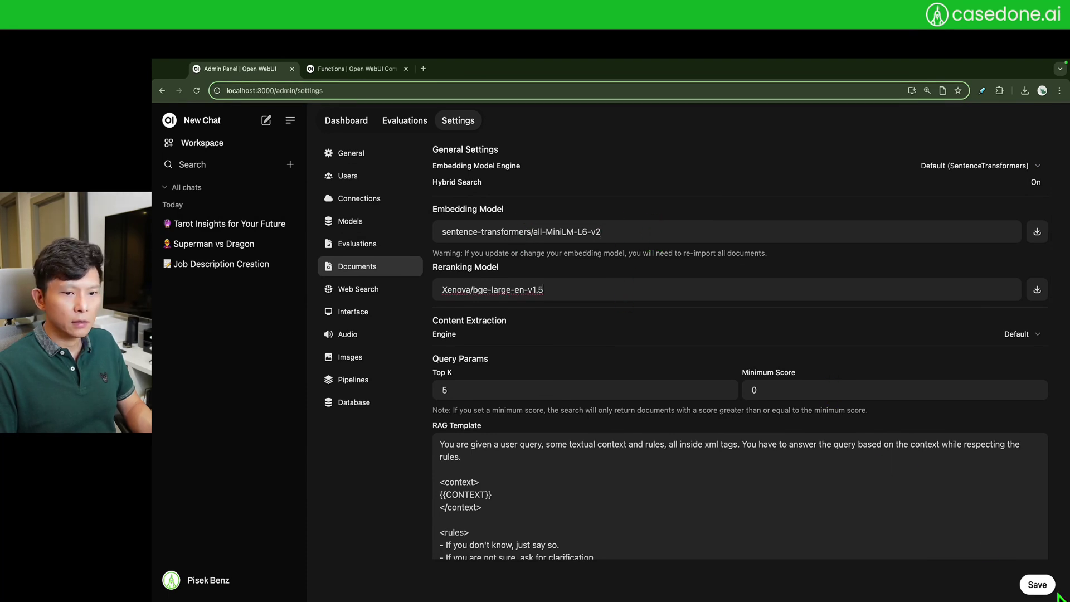
pyautogui.click(1037, 585)
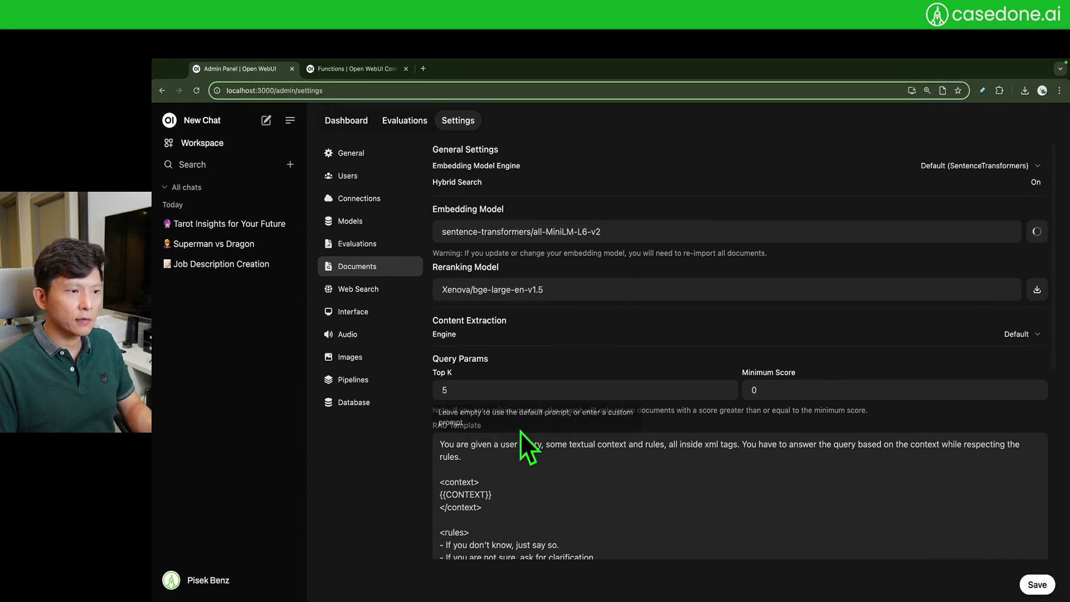
pyautogui.click(222, 146)
pyautogui.click(393, 122)
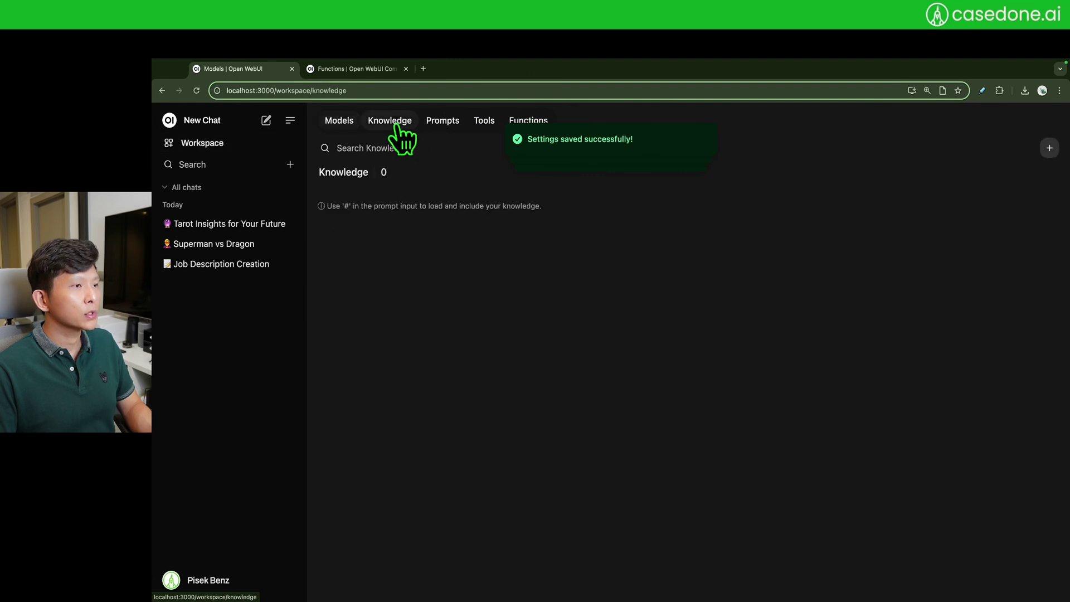
# - Create a collection named 'MBA Knowledge' described as knowledge related to business and MBA
pyautogui.click(1050, 148)
pyautogui.write('MBA')
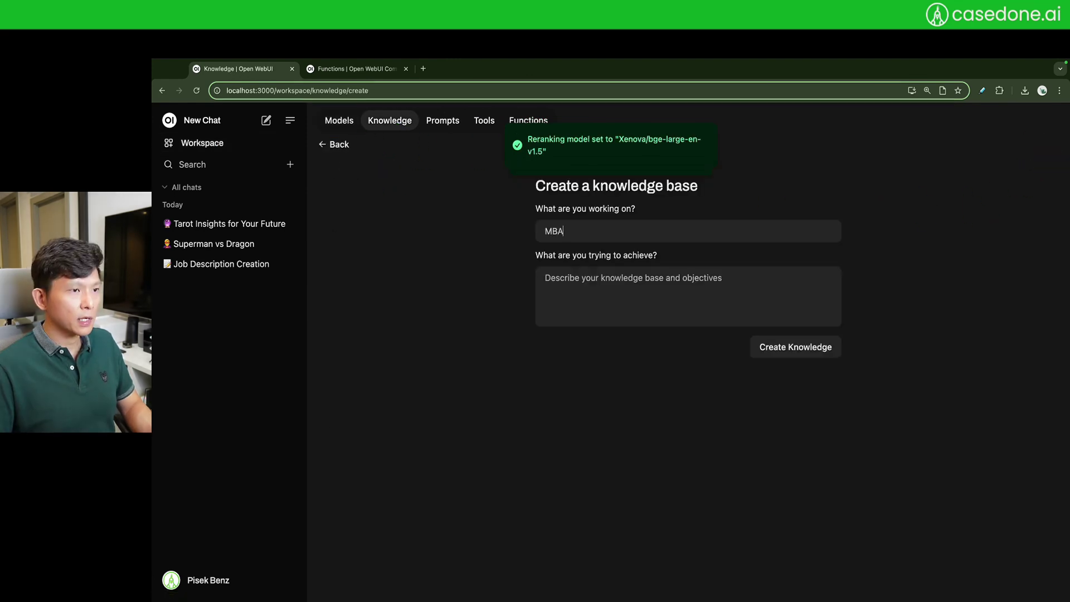
pyautogui.write(' Knowledge')
pyautogui.press('Tab')
pyautogui.write('Knowledge related to business and M')
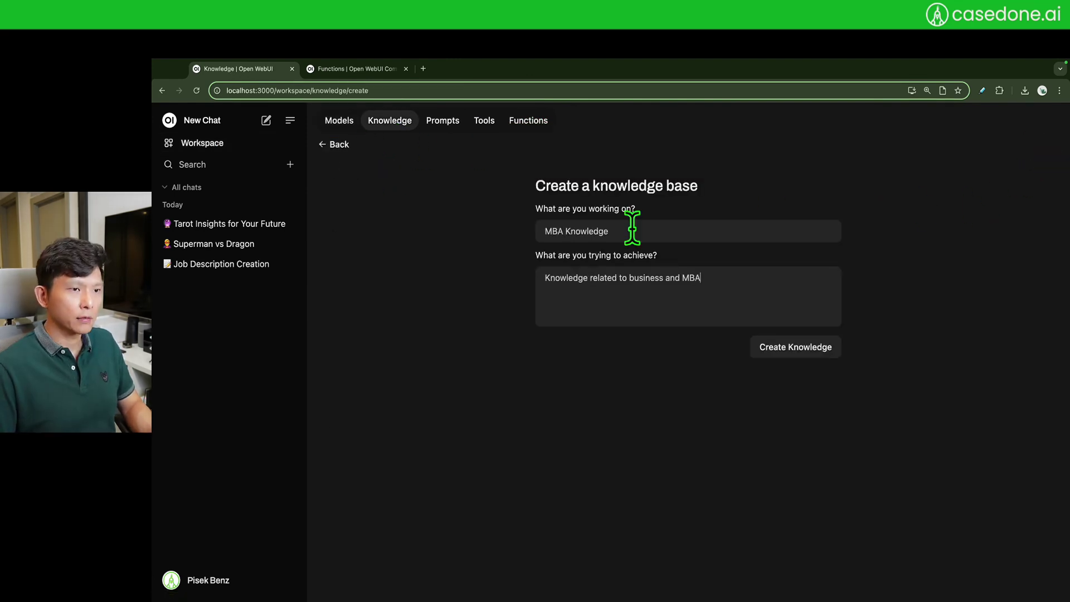
pyautogui.click(820, 352)
# - Upload the MBA-Strategy folder from the demo MBA folder into the collection
pyautogui.click(479, 154)
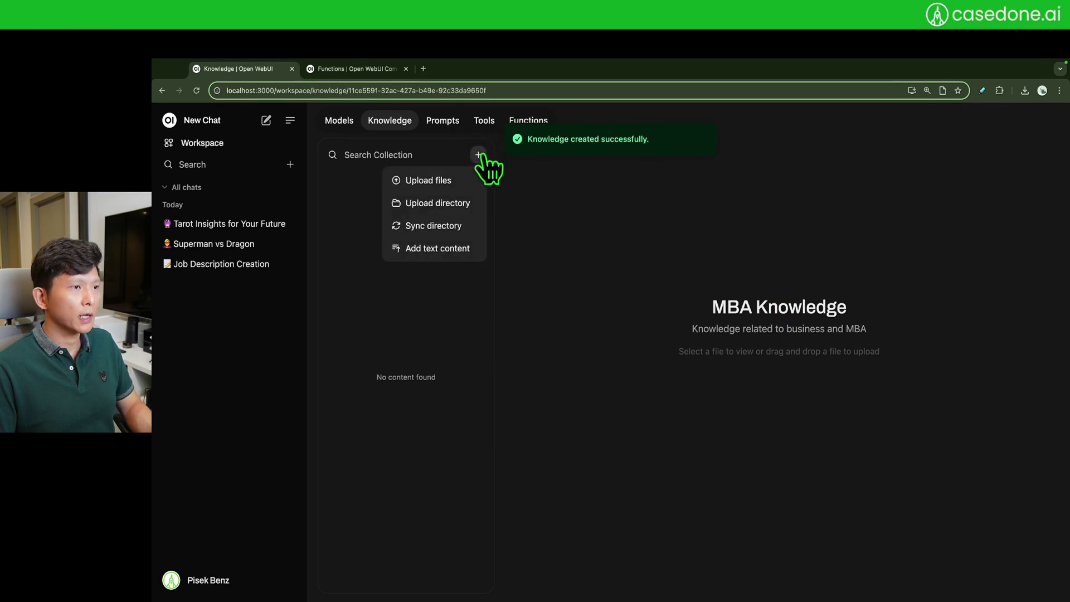
pyautogui.click(451, 204)
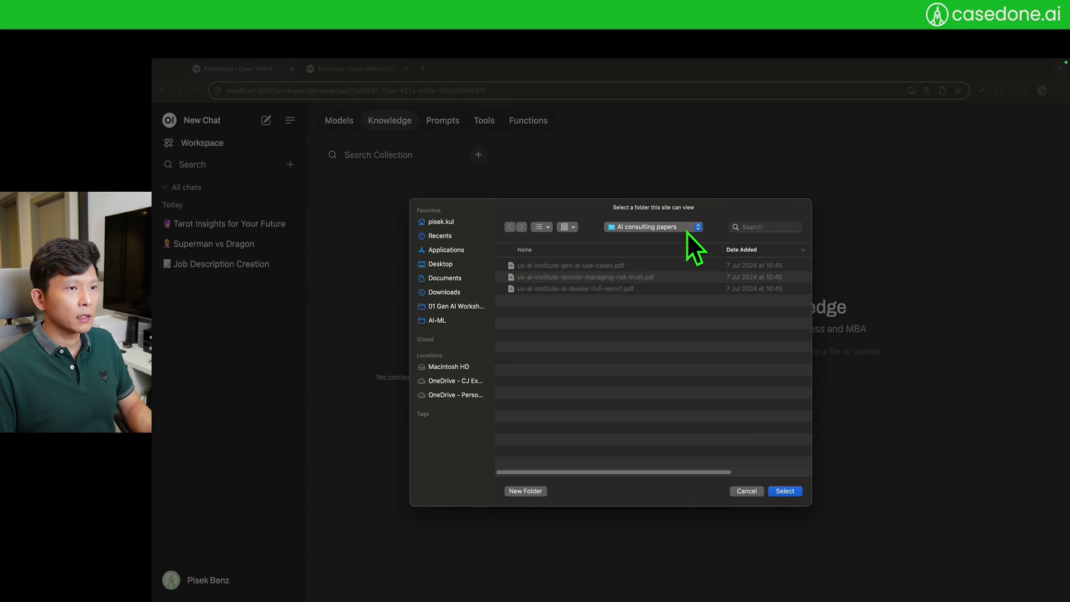
pyautogui.click(687, 229)
pyautogui.click(631, 240)
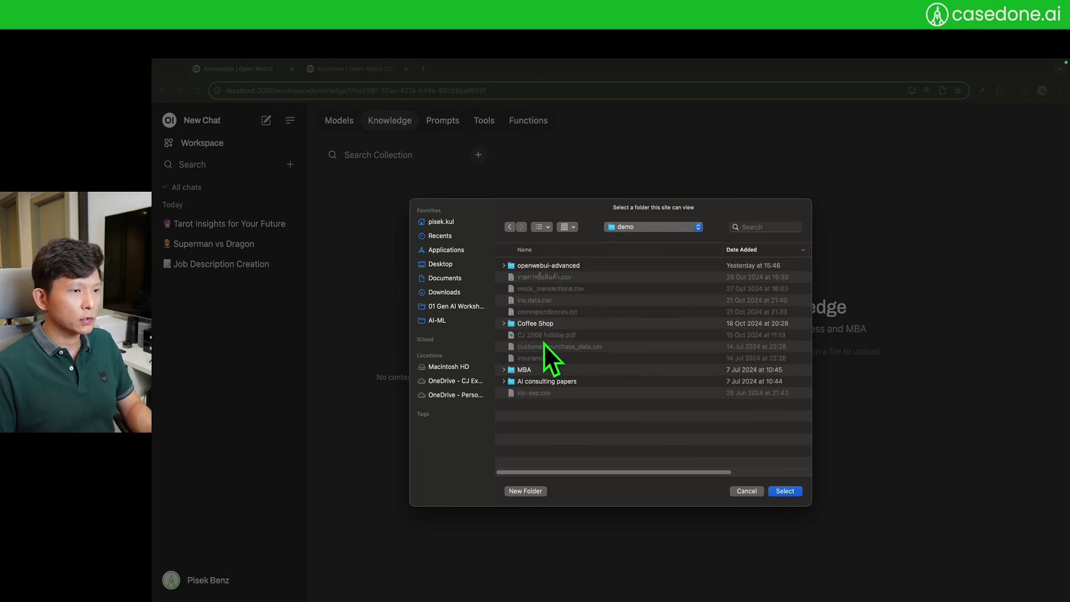
pyautogui.doubleClick(539, 369)
pyautogui.click(586, 267)
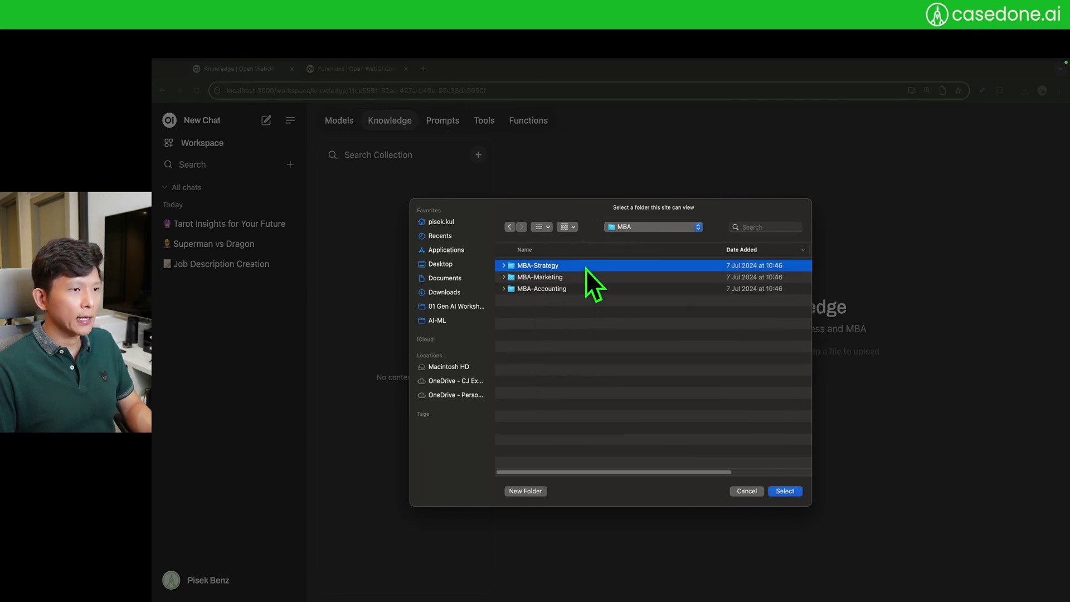
pyautogui.press('super+Down')
pyautogui.click(787, 491)
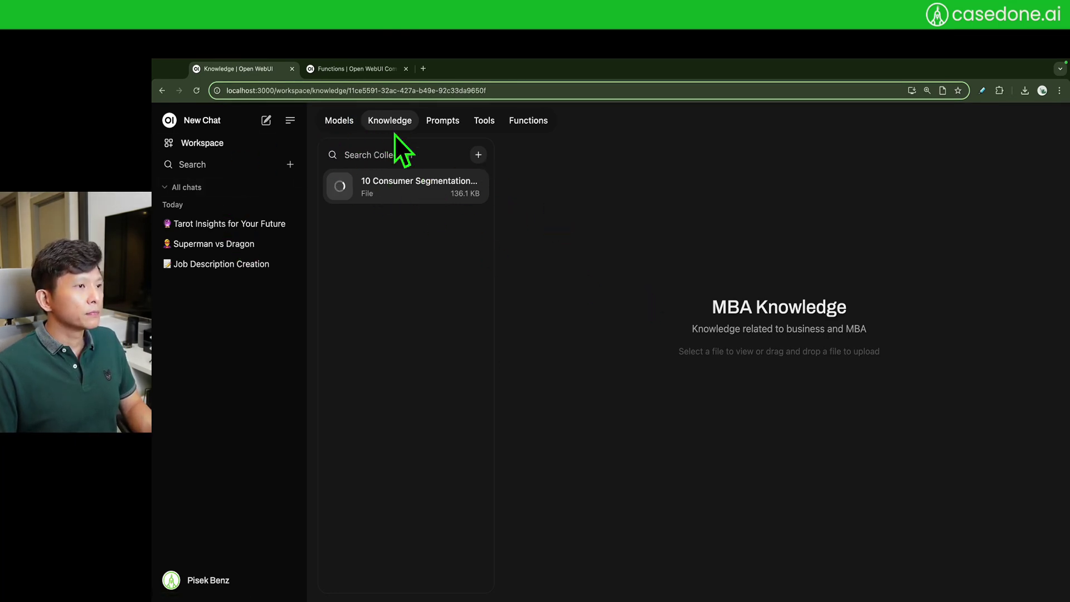
# - Start a new gpt-4o-mini chat with MBA Knowledge attached and begin typing 'what'
pyautogui.click(212, 146)
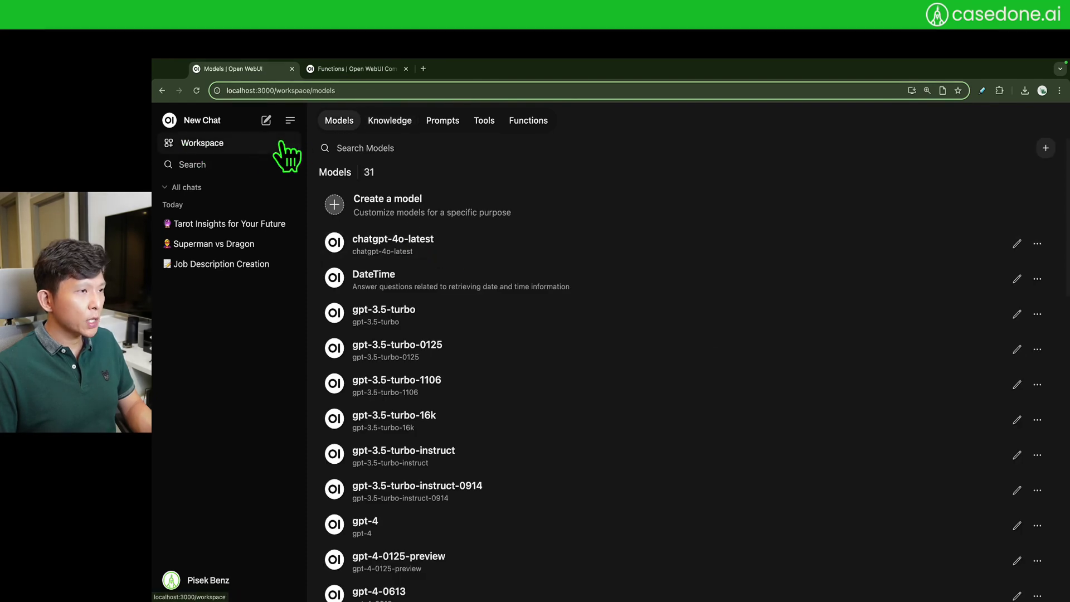
pyautogui.scroll(-1, 391, 299)
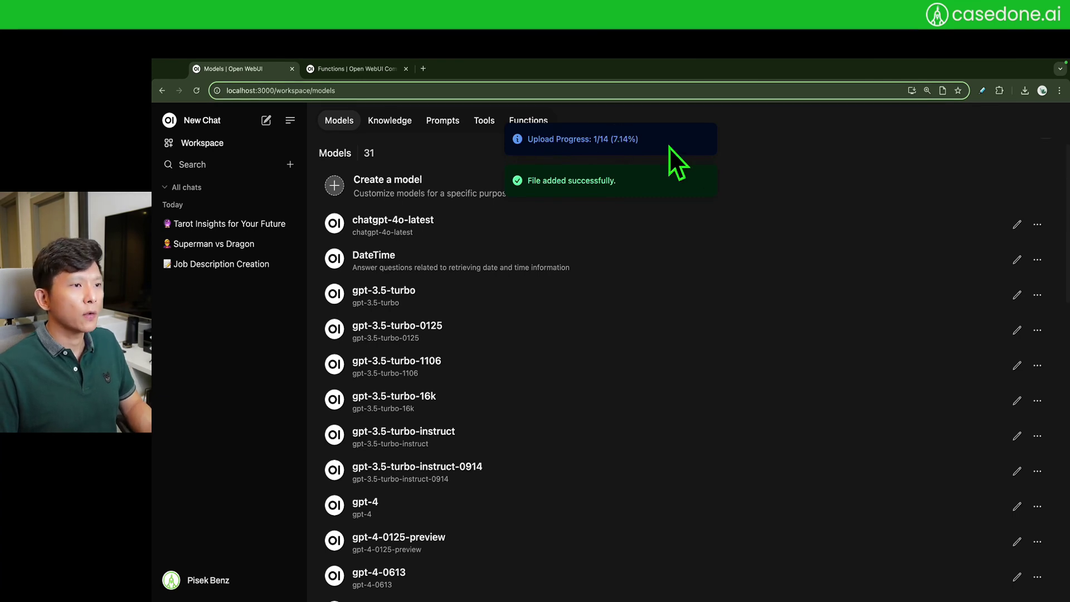
pyautogui.click(266, 120)
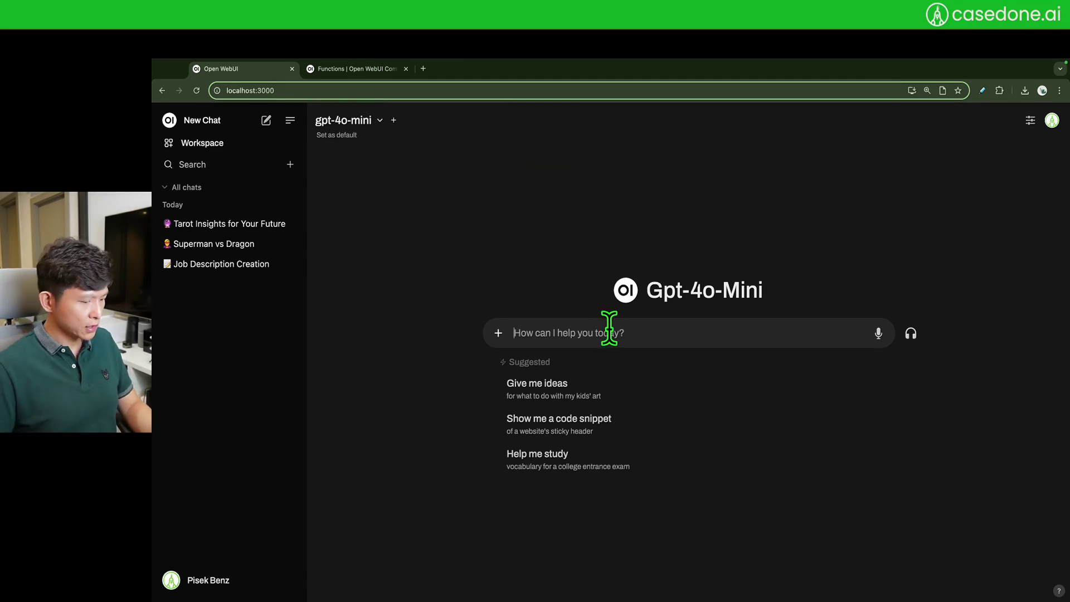
pyautogui.write('#')
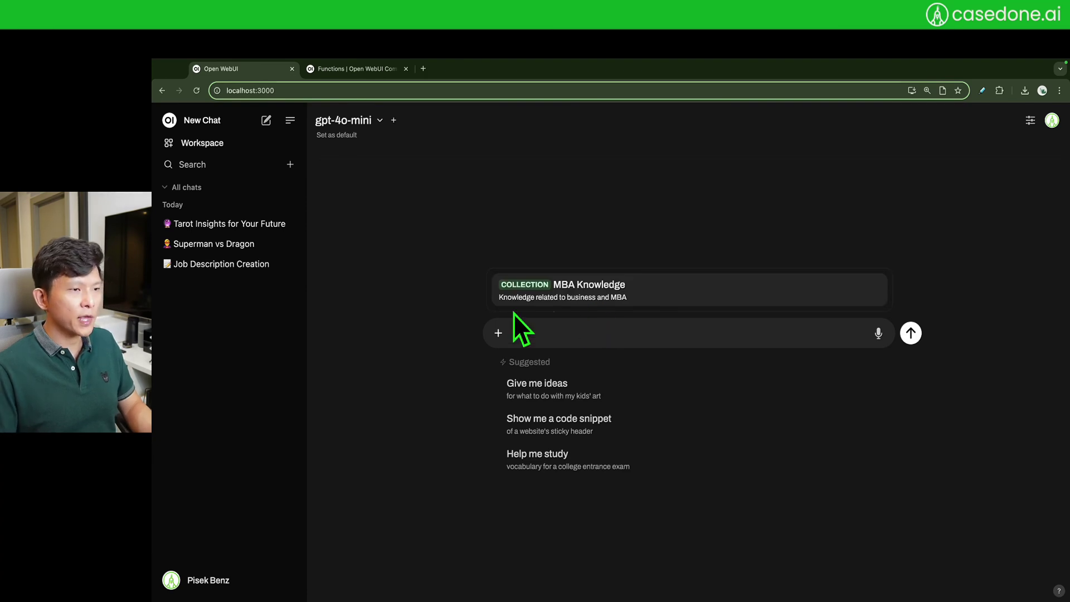
pyautogui.click(629, 292)
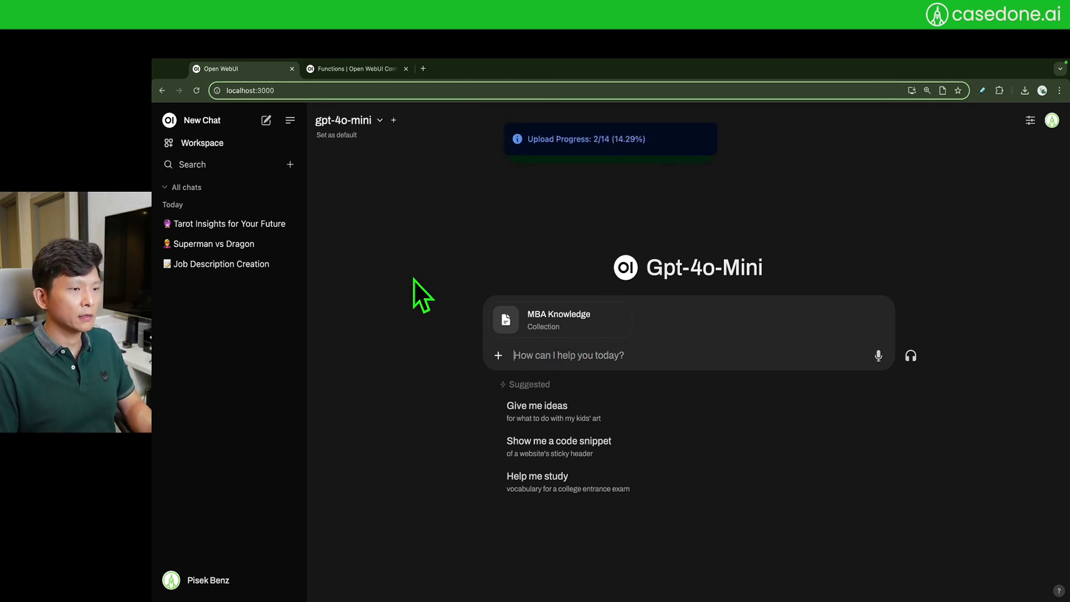
pyautogui.click(624, 350)
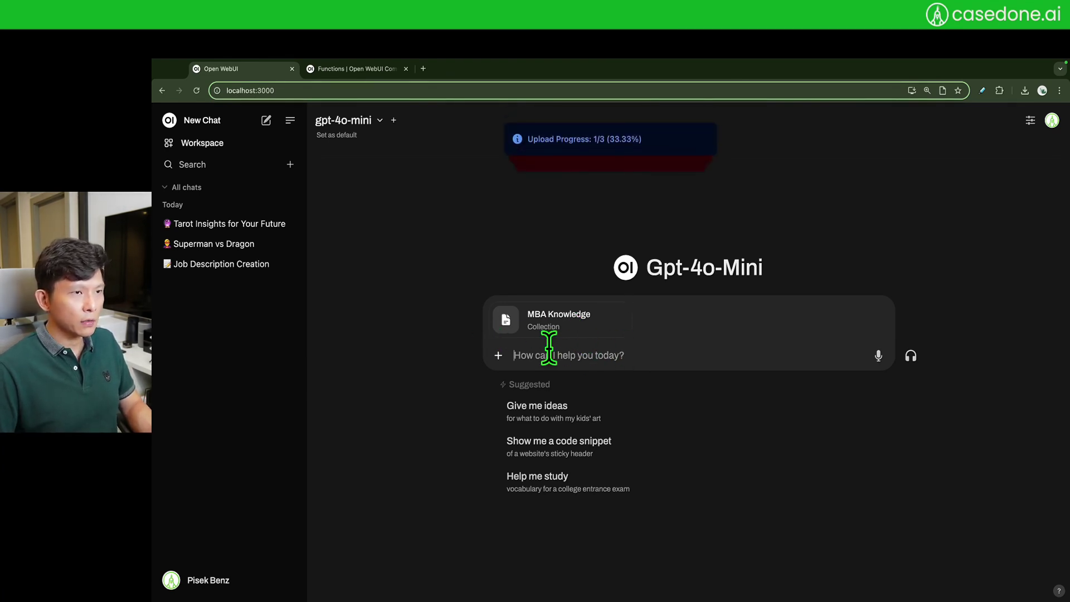
pyautogui.write('what is')
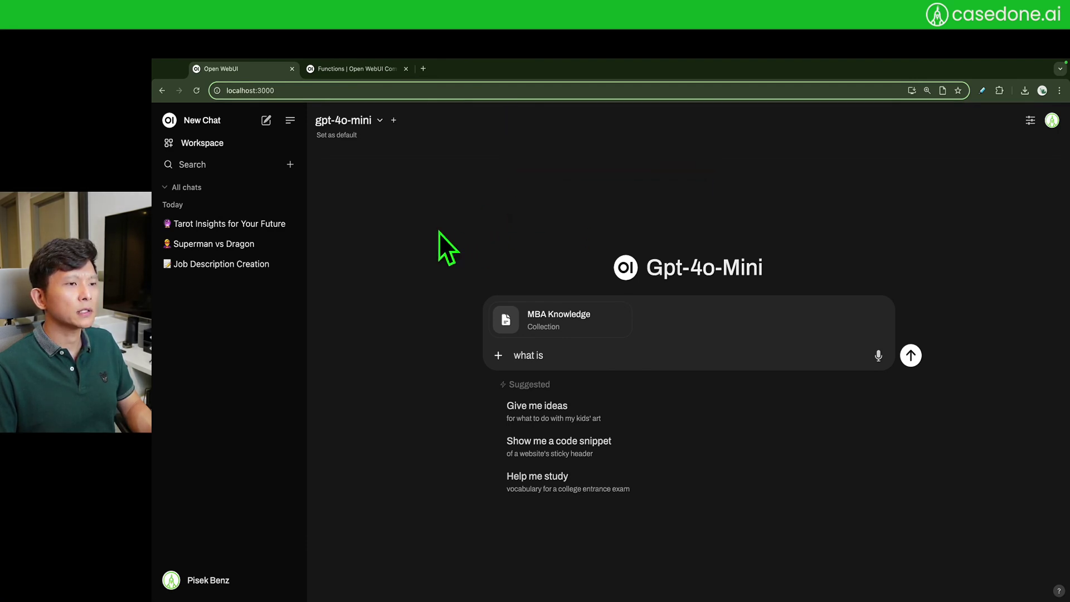
# - Send 'what is marketing collateral?' and review the answer citing three marketing PDFs
pyautogui.write('marketing col')
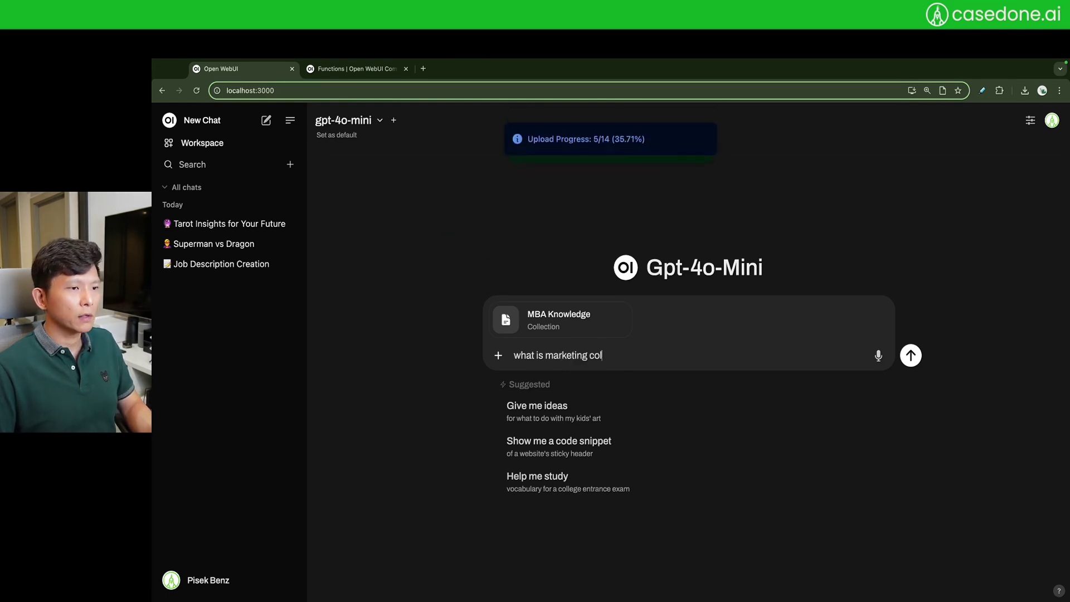
pyautogui.write('lateral?')
pyautogui.press('Return')
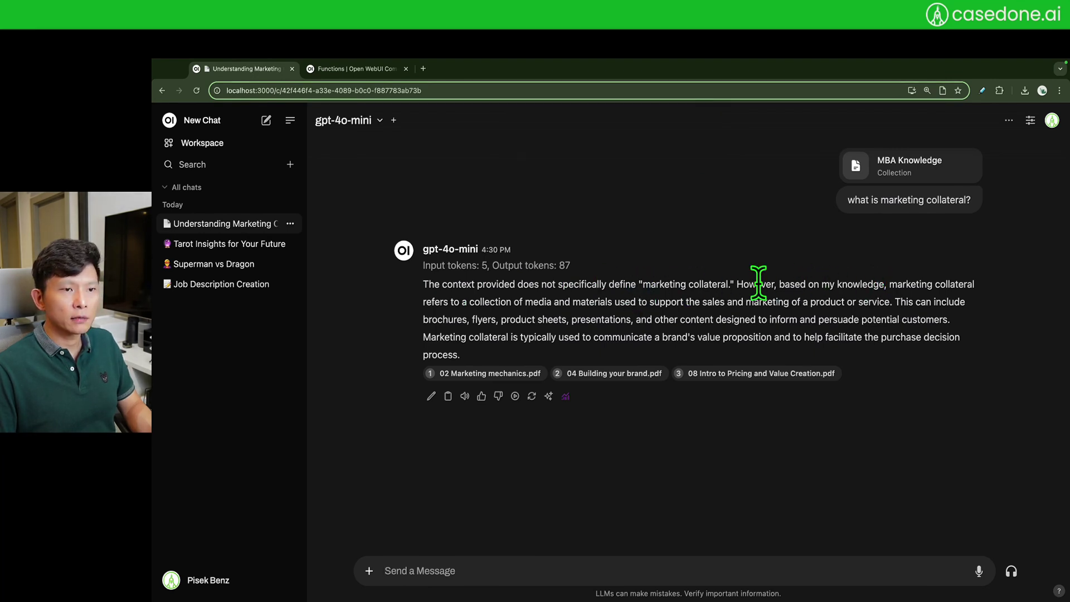
pyautogui.moveTo(772, 284); pyautogui.dragTo(632, 302)
pyautogui.click(749, 302)
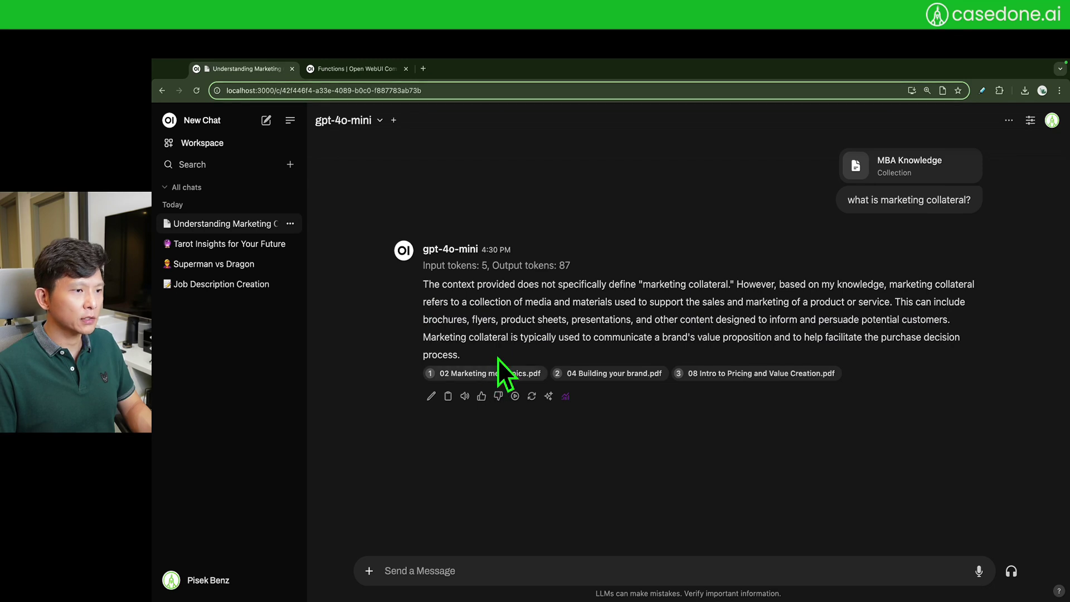
pyautogui.moveTo(737, 284); pyautogui.dragTo(516, 285)
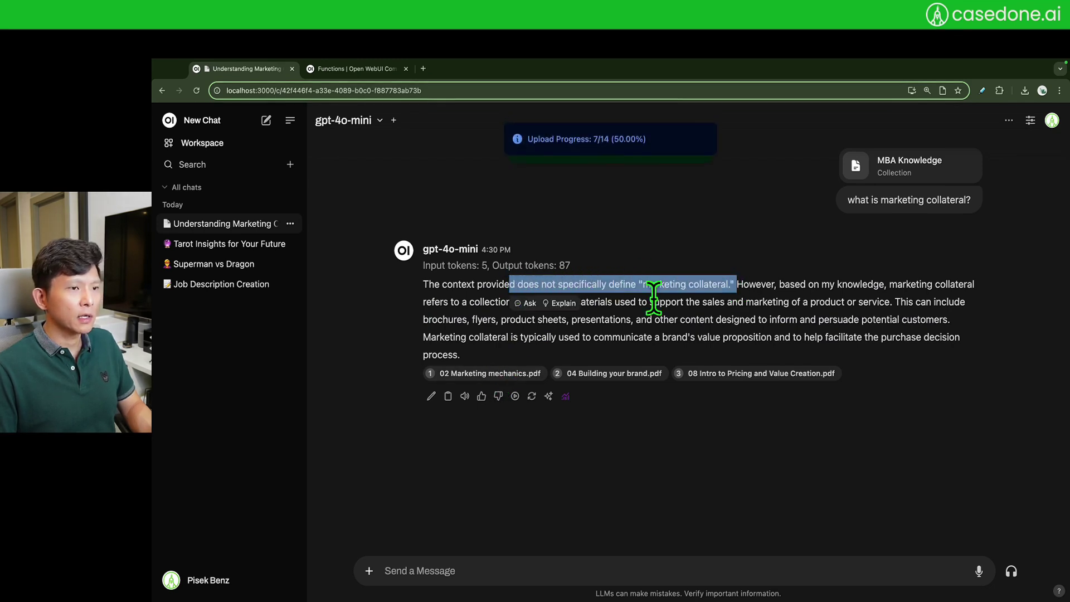
pyautogui.click(624, 277)
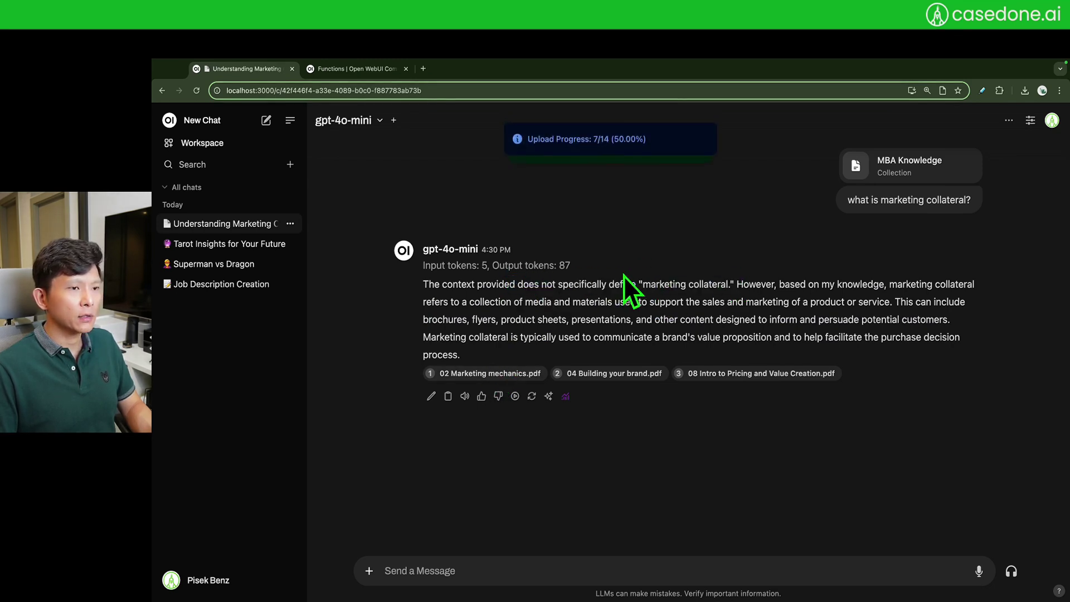
pyautogui.click(494, 376)
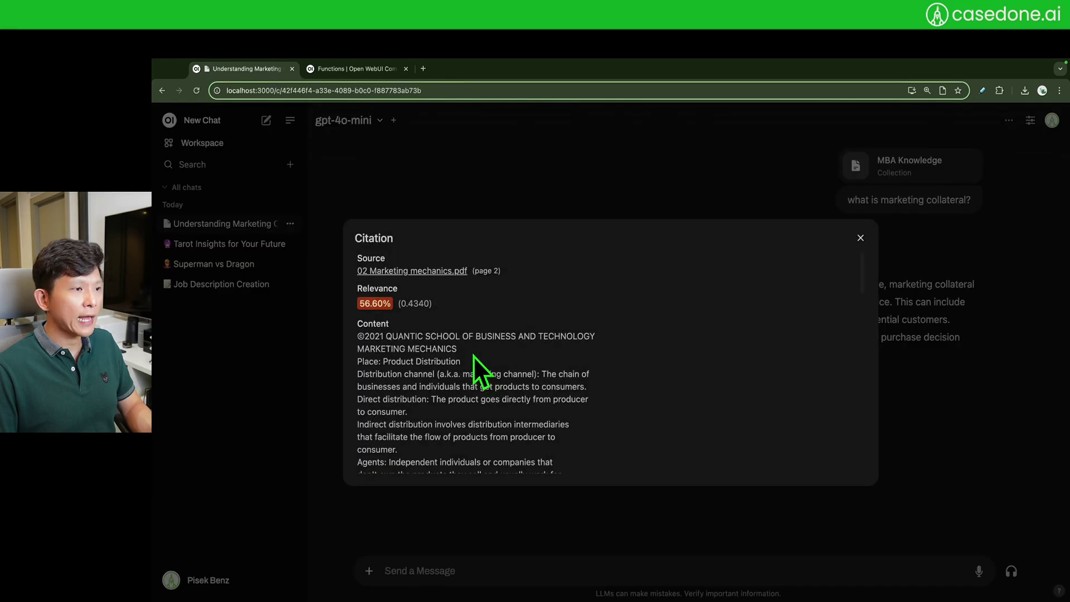
pyautogui.scroll(-10, 447, 320)
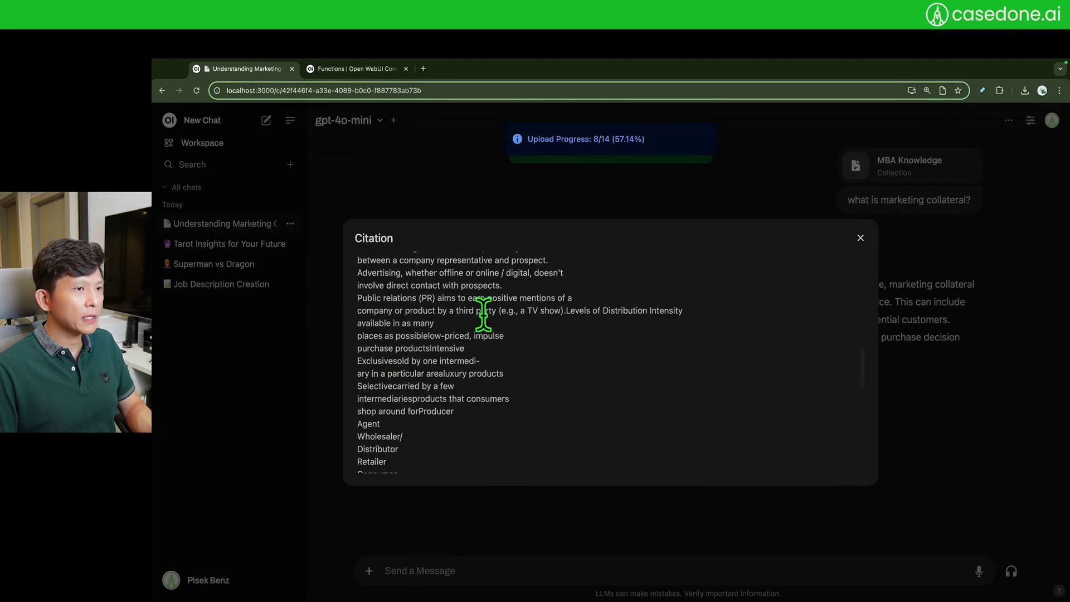
pyautogui.scroll(-5, 438, 317)
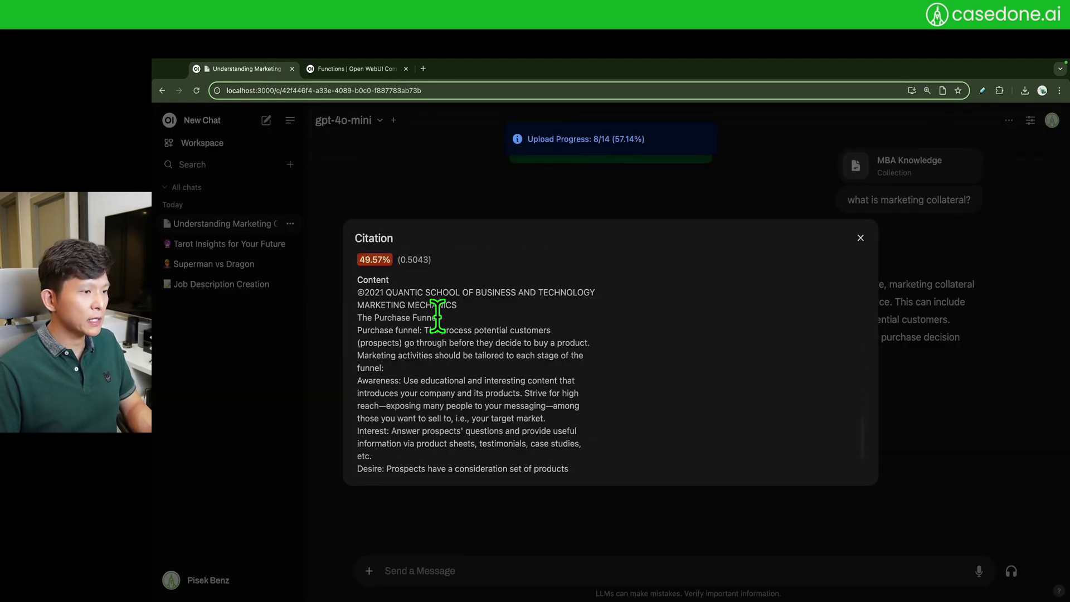
pyautogui.scroll(2, 436, 315)
pyautogui.scroll(5, 436, 318)
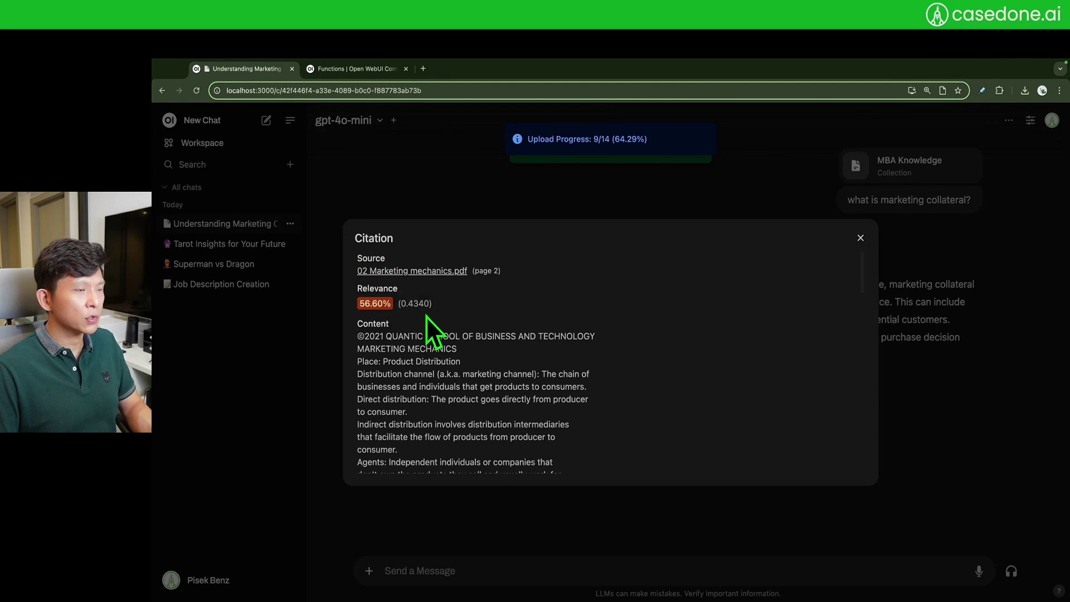
pyautogui.scroll(-1, 564, 352)
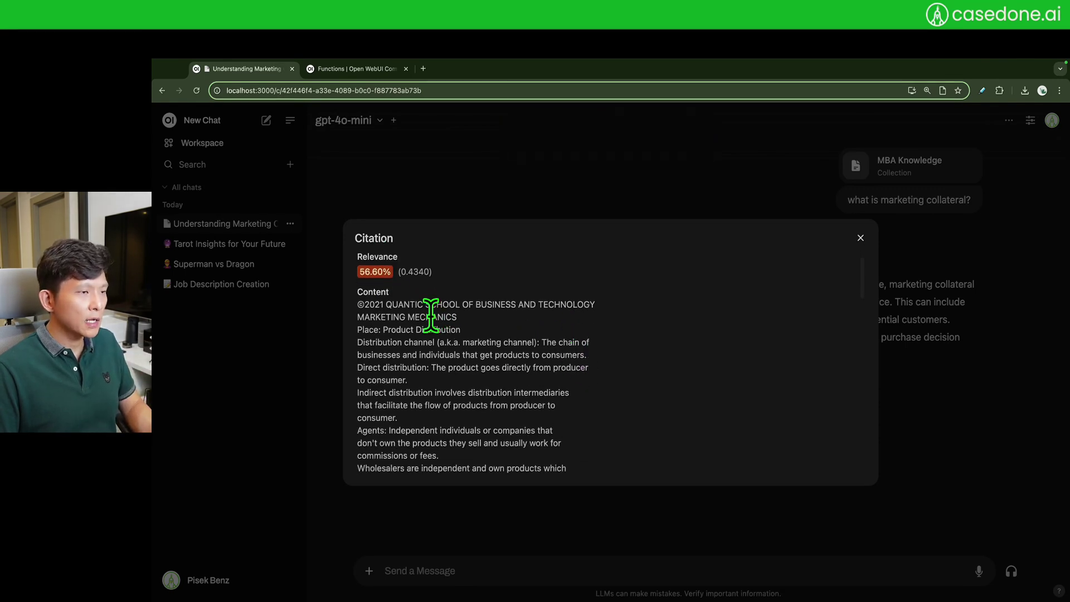
pyautogui.scroll(1, 440, 309)
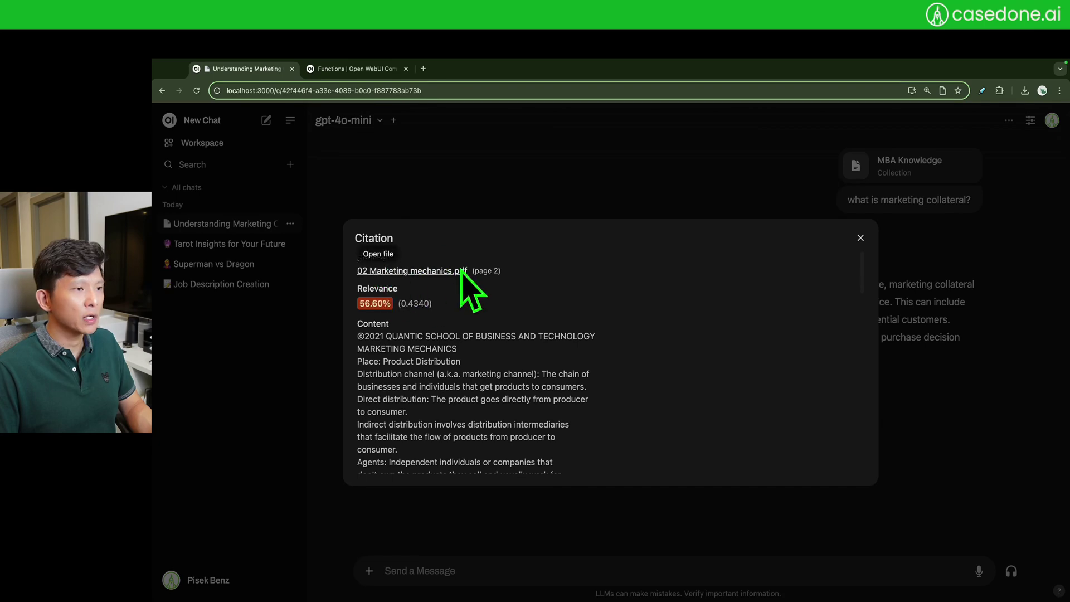
pyautogui.scroll(-8, 482, 296)
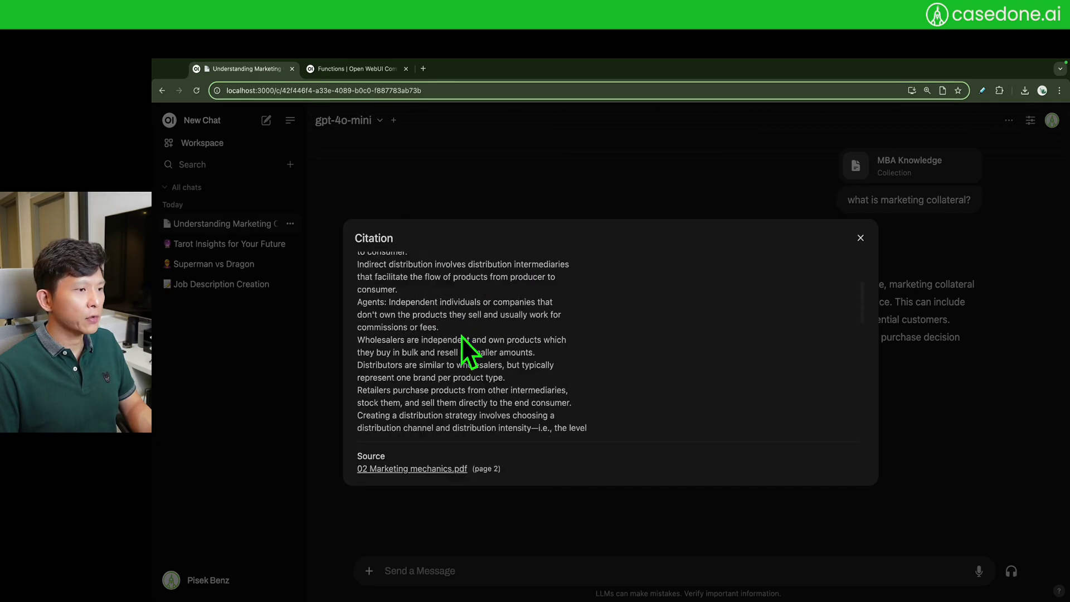
pyautogui.scroll(-5, 400, 335)
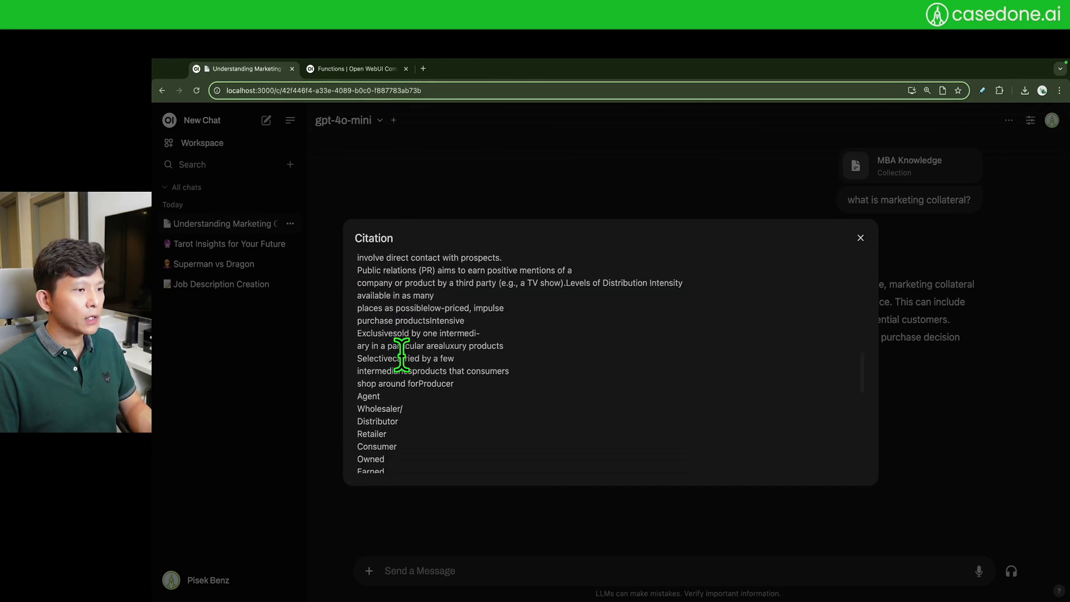
pyautogui.press('Escape')
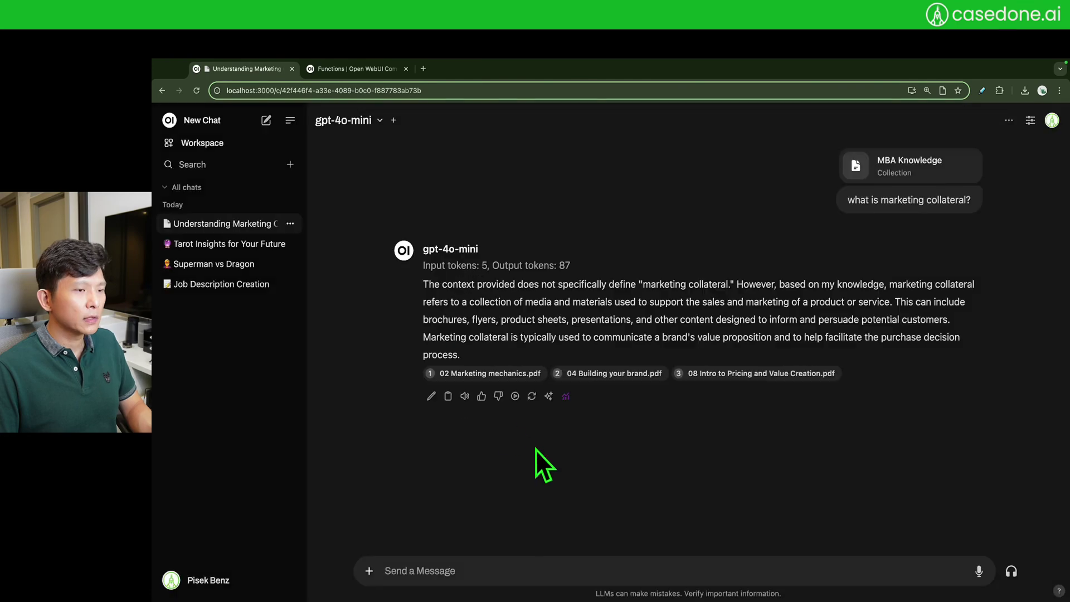
pyautogui.click(221, 143)
pyautogui.click(392, 120)
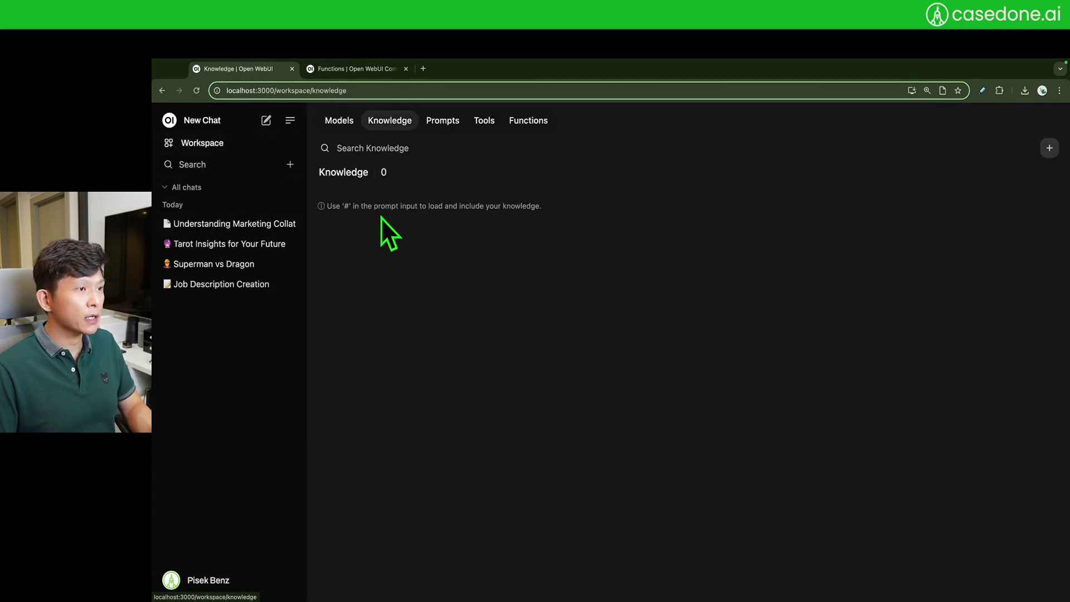
pyautogui.click(425, 230)
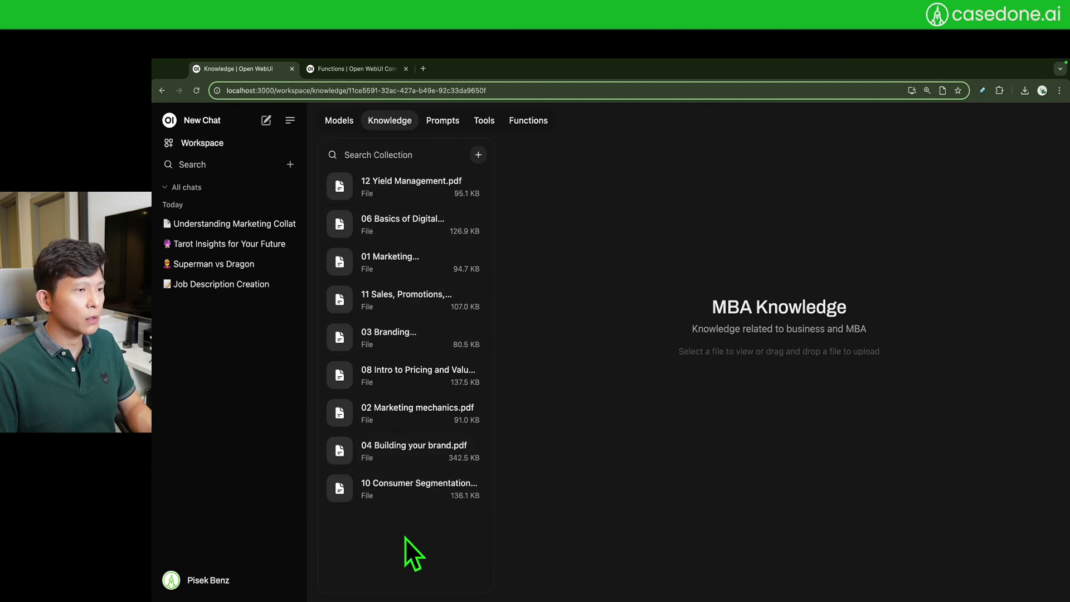
pyautogui.click(220, 145)
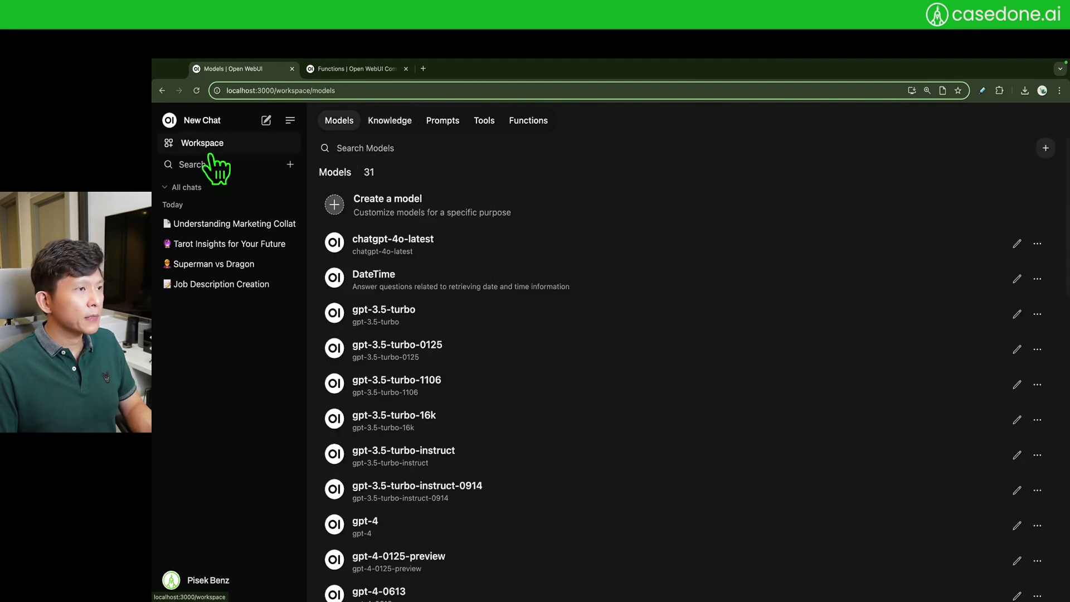
pyautogui.click(221, 226)
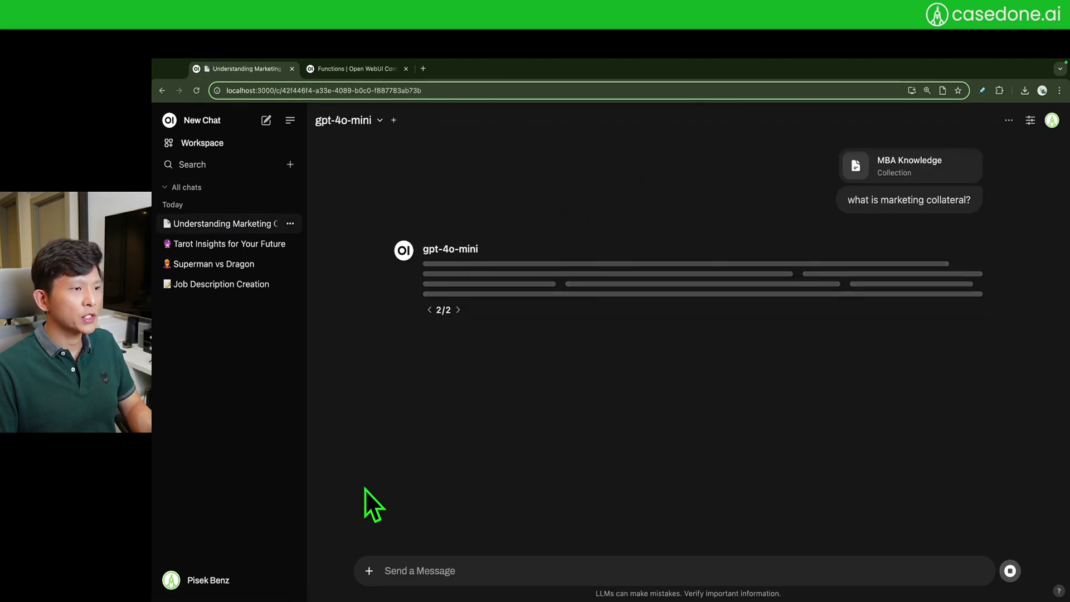
# - Inspect the first citation's source passage and download 02 Marketing mechanics.pdf
pyautogui.moveTo(867, 189)
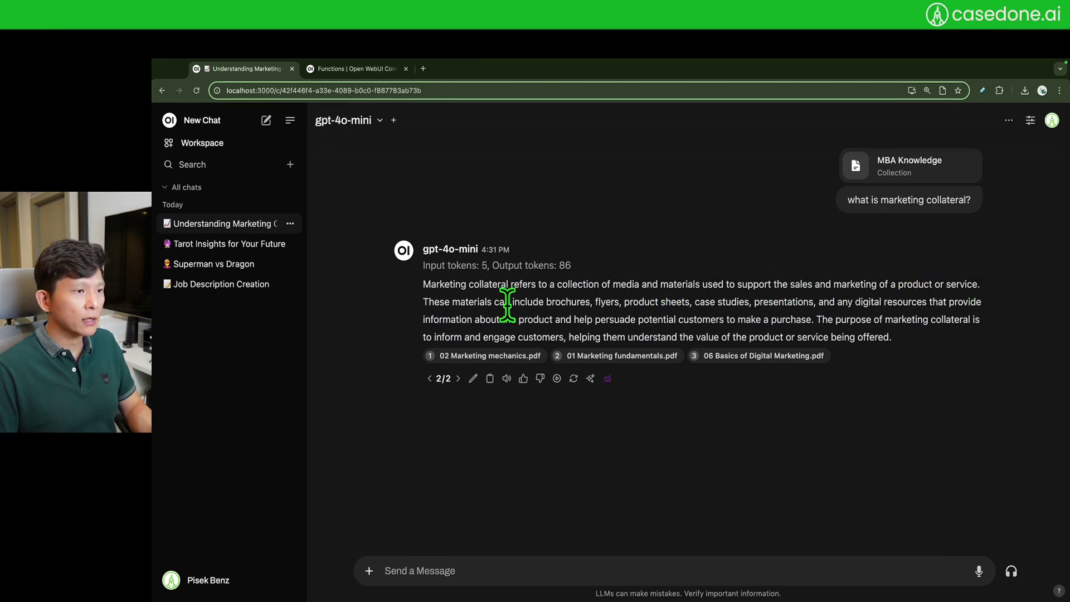
pyautogui.click(513, 356)
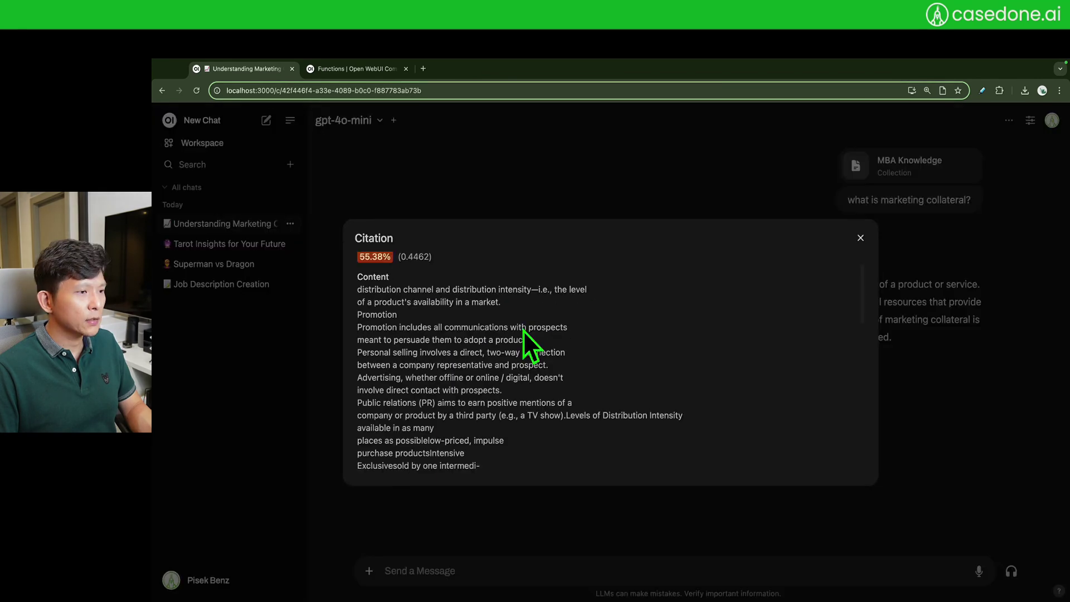
pyautogui.scroll(-10, 523, 330)
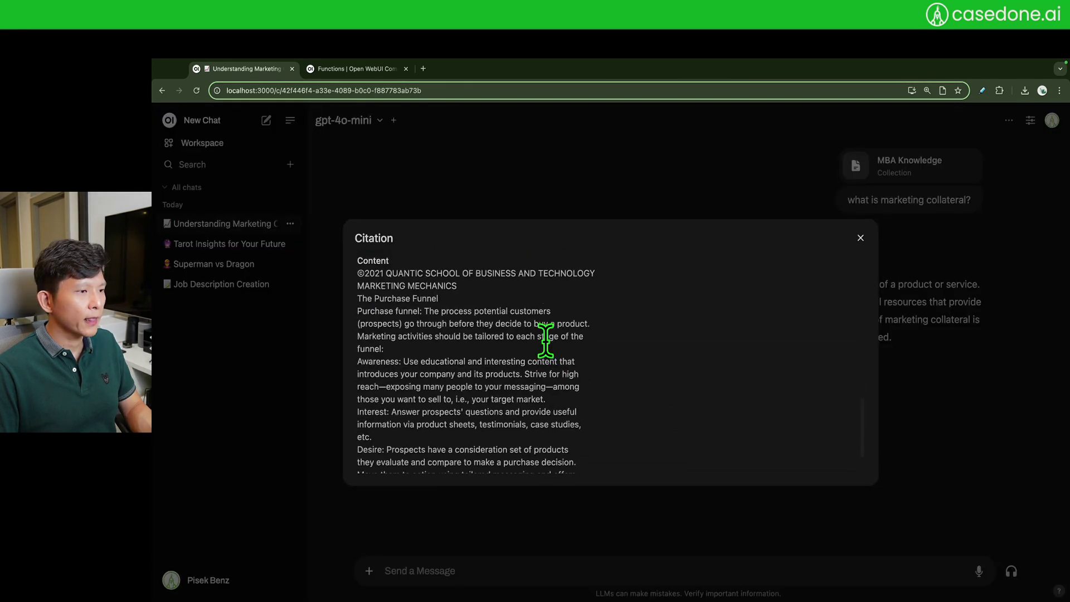
pyautogui.scroll(-2, 545, 340)
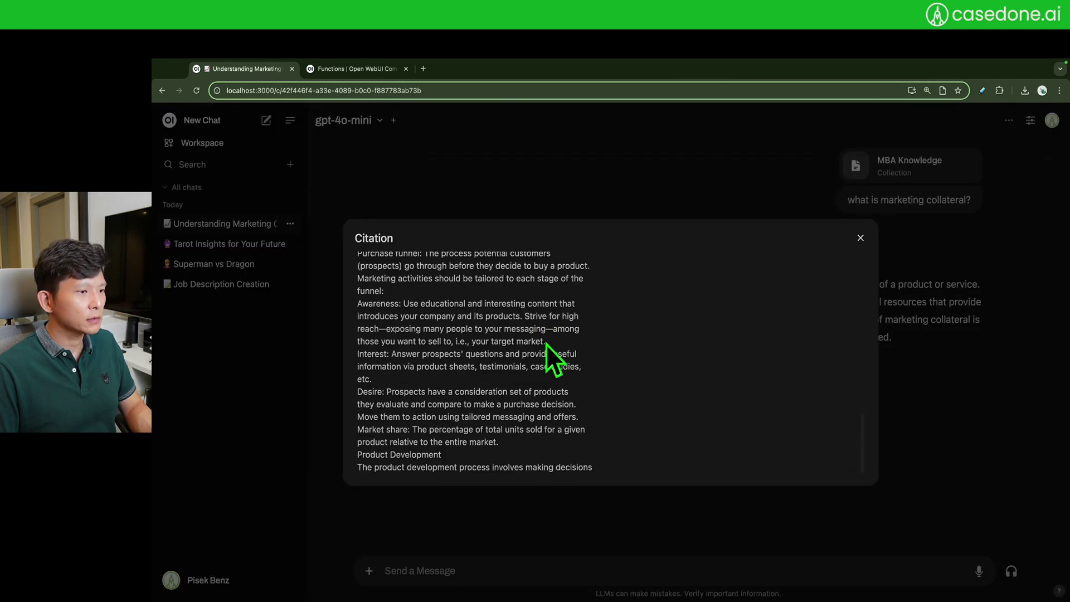
pyautogui.scroll(5, 546, 344)
pyautogui.click(396, 272)
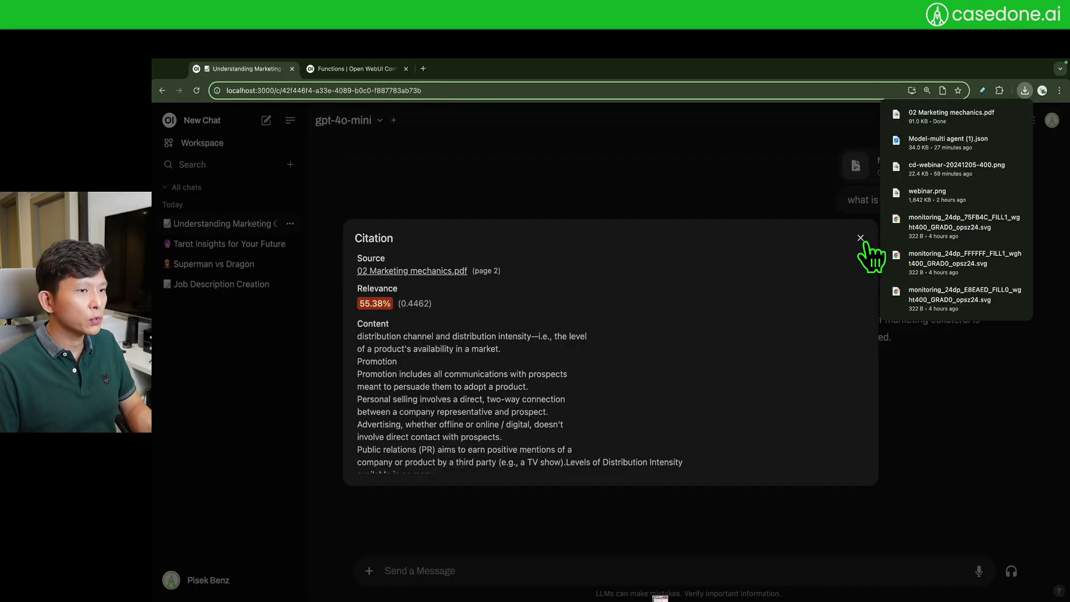
# - Open the downloaded 02 Marketing mechanics.pdf, scroll through its three pages, then close it
pyautogui.click(942, 115)
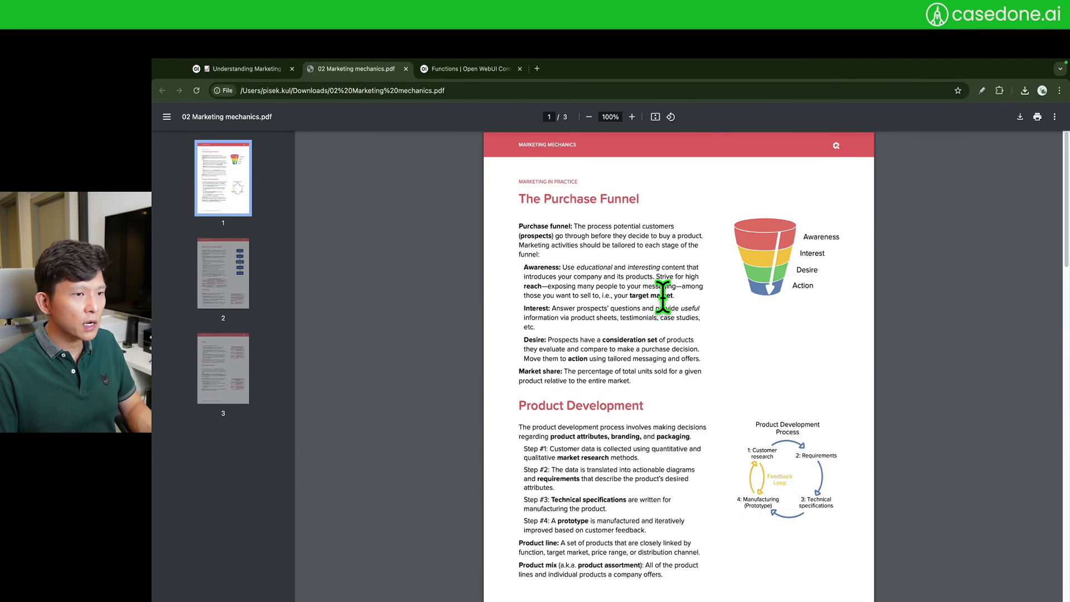
pyautogui.scroll(-10, 663, 296)
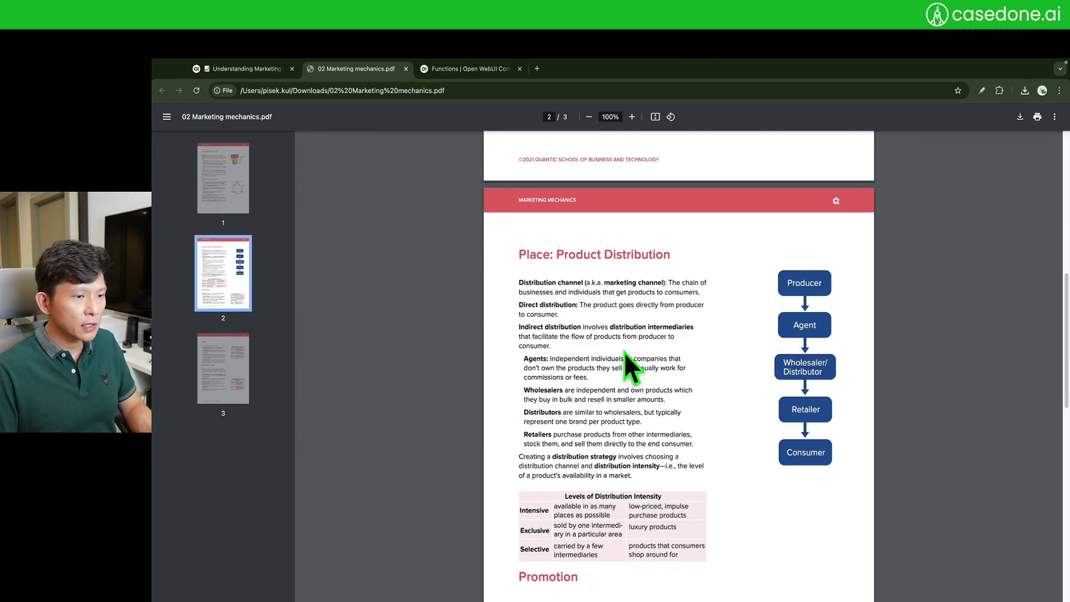
pyautogui.scroll(-12, 624, 352)
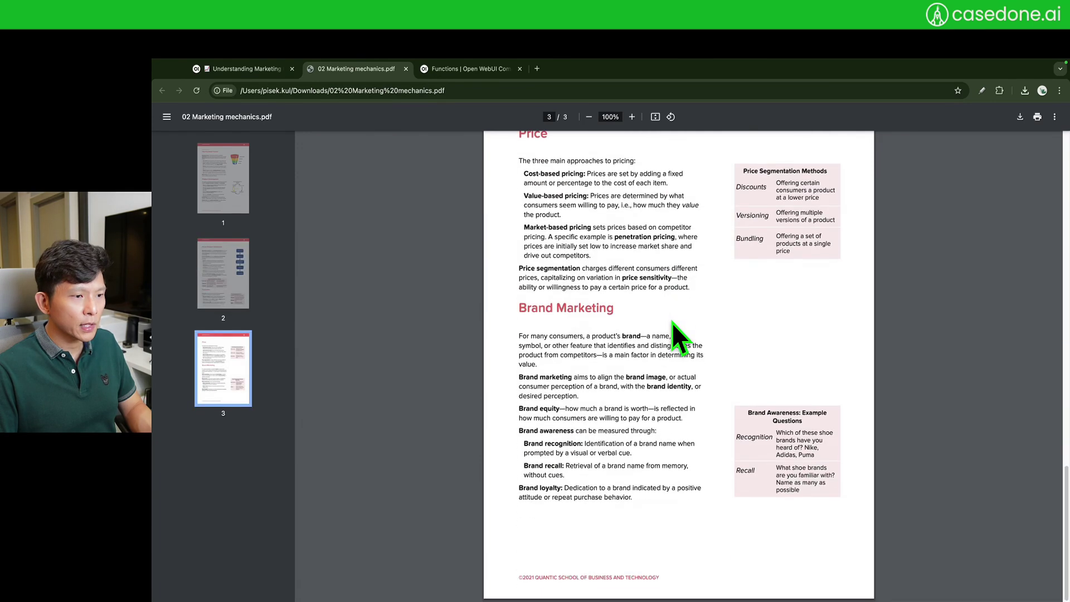
pyautogui.scroll(3, 631, 387)
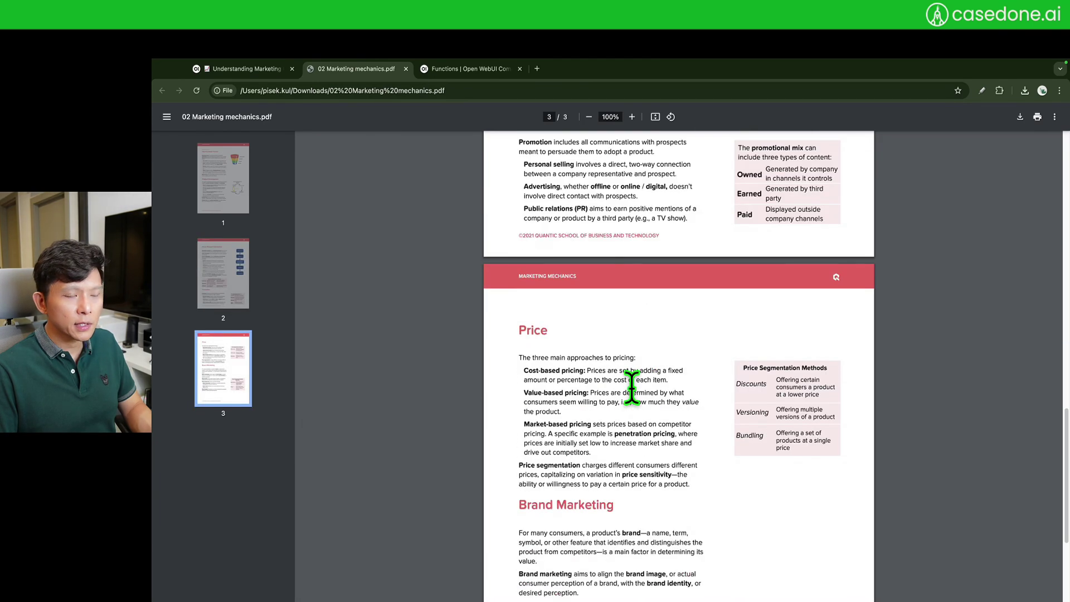
pyautogui.scroll(3, 631, 387)
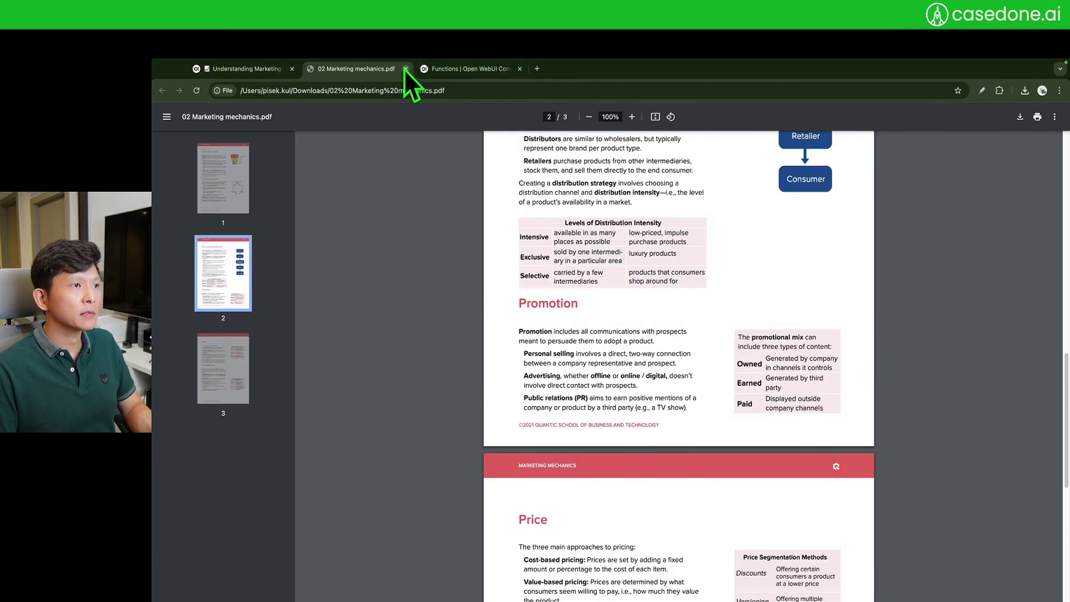
pyautogui.click(406, 69)
# - Ask 'What is marketing collateral?' in a fresh chat with MBA Knowledge attached
pyautogui.click(406, 69)
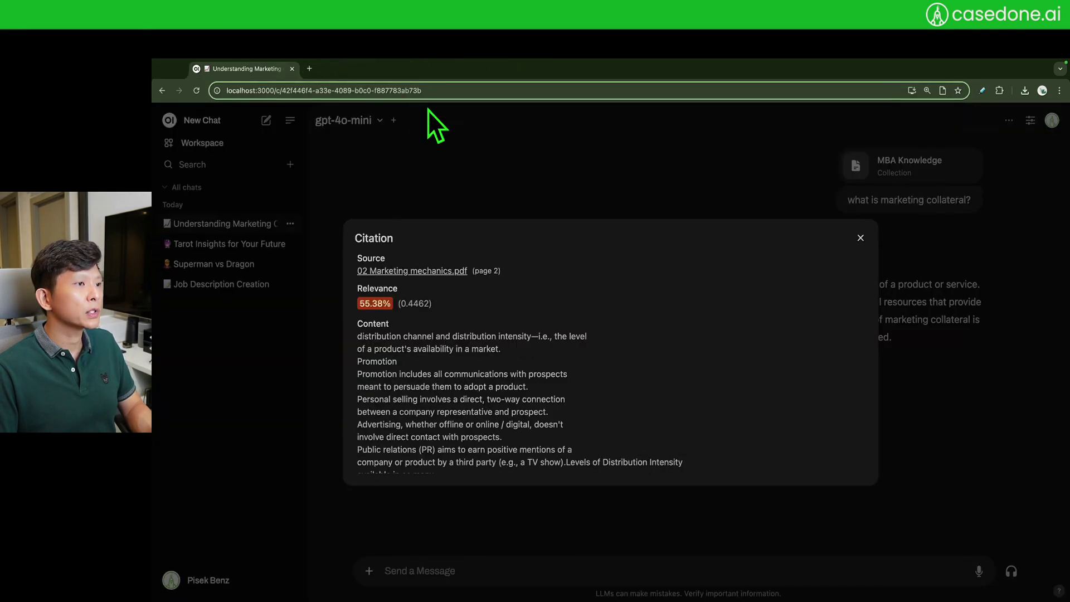
pyautogui.click(849, 218)
pyautogui.click(910, 166)
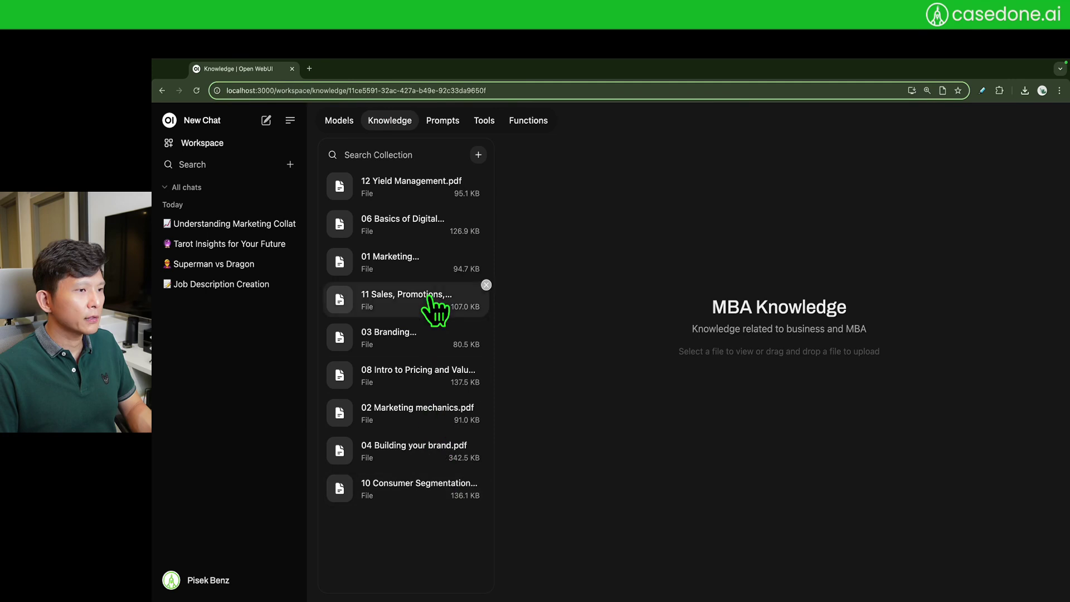
pyautogui.click(267, 121)
pyautogui.write('#')
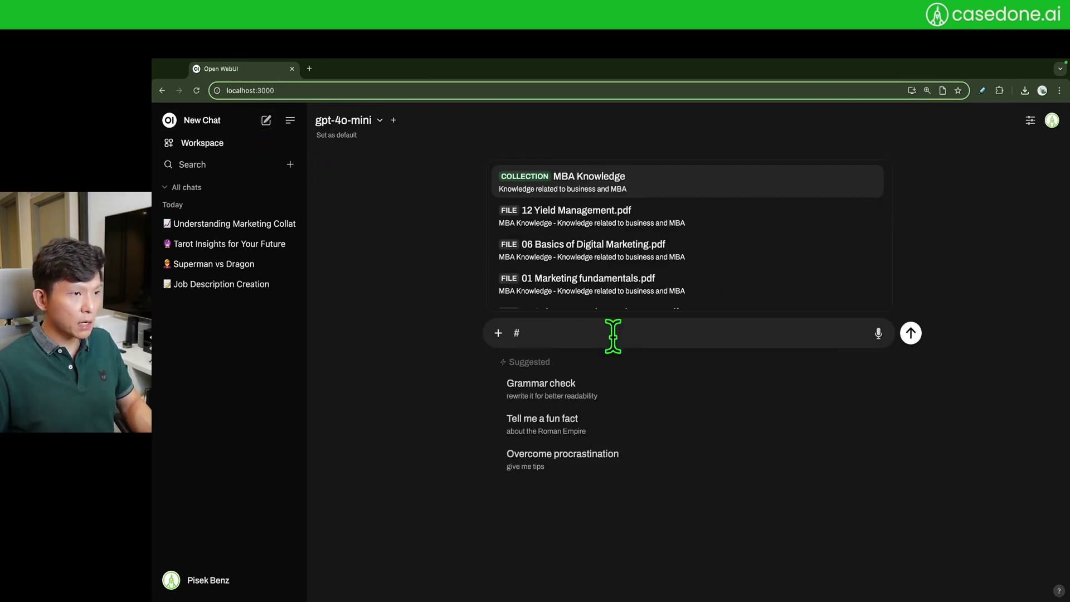
pyautogui.click(623, 179)
pyautogui.write('What is marketing collater')
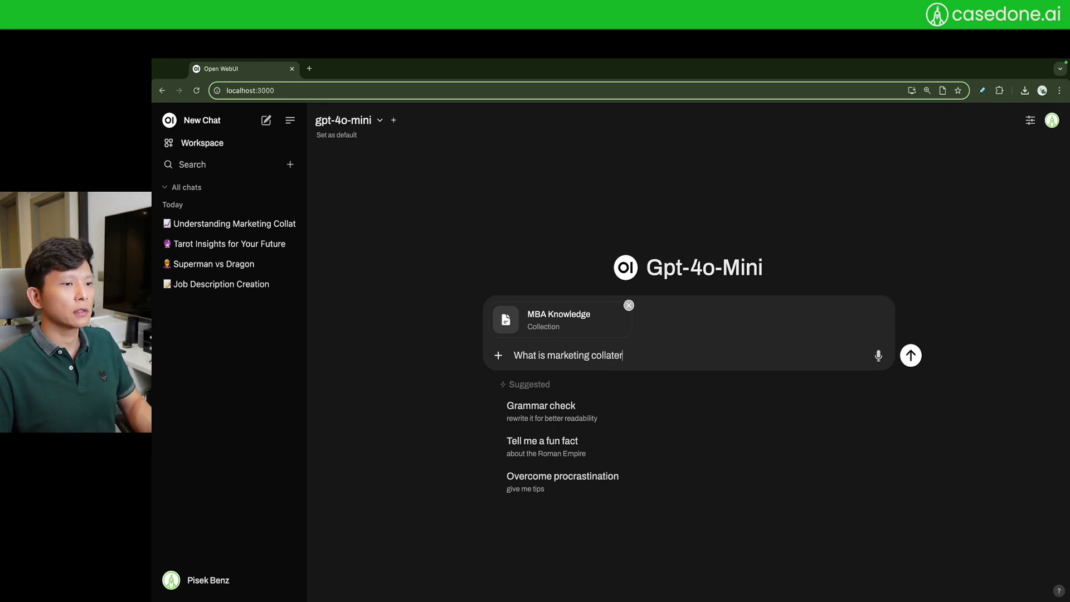
pyautogui.write('al?')
pyautogui.press('Return')
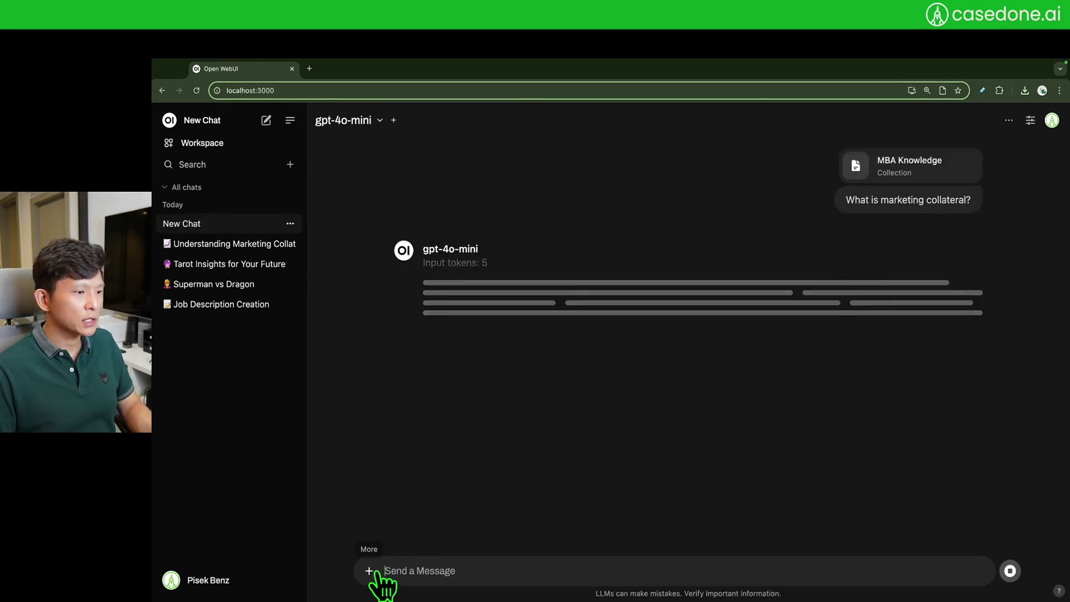
# - Read through the new marketing collateral answer, then go to the Workspace
pyautogui.click(369, 571)
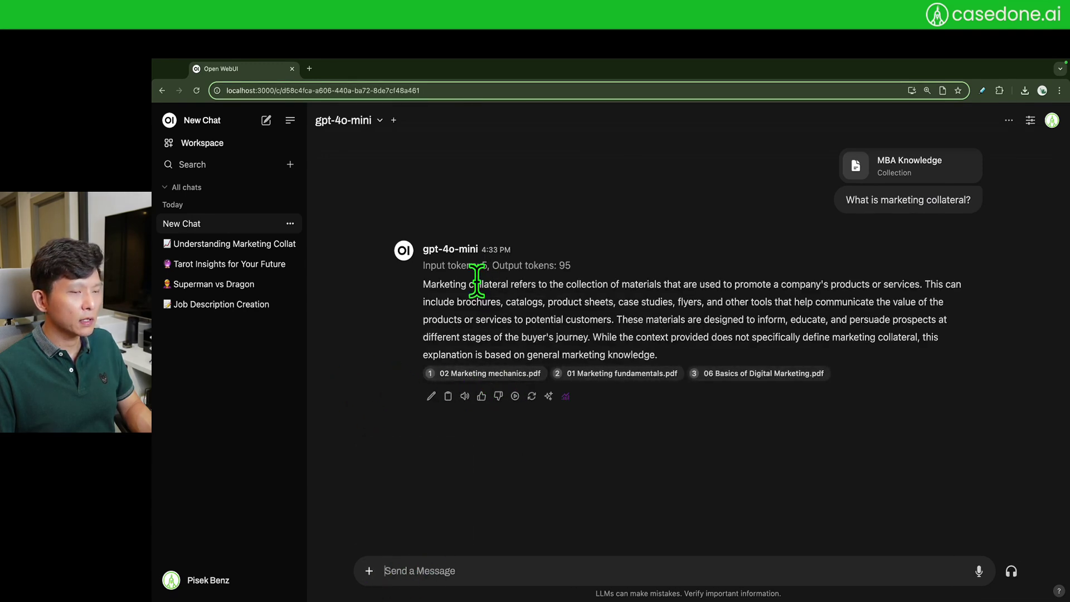
pyautogui.moveTo(423, 284); pyautogui.dragTo(775, 323)
pyautogui.click(774, 324)
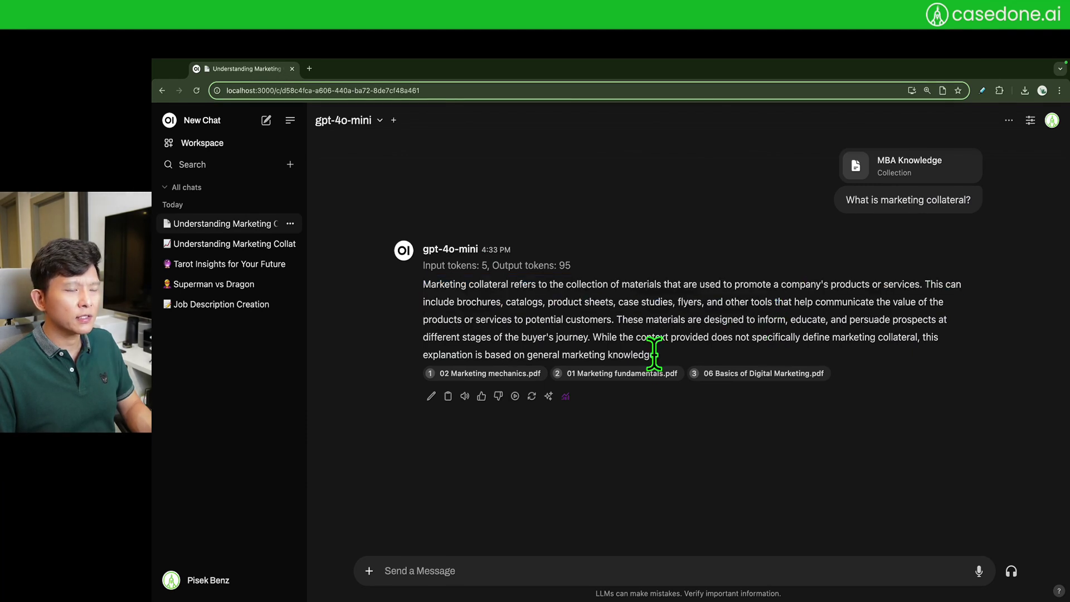
pyautogui.moveTo(617, 351); pyautogui.dragTo(594, 286)
pyautogui.click(519, 256)
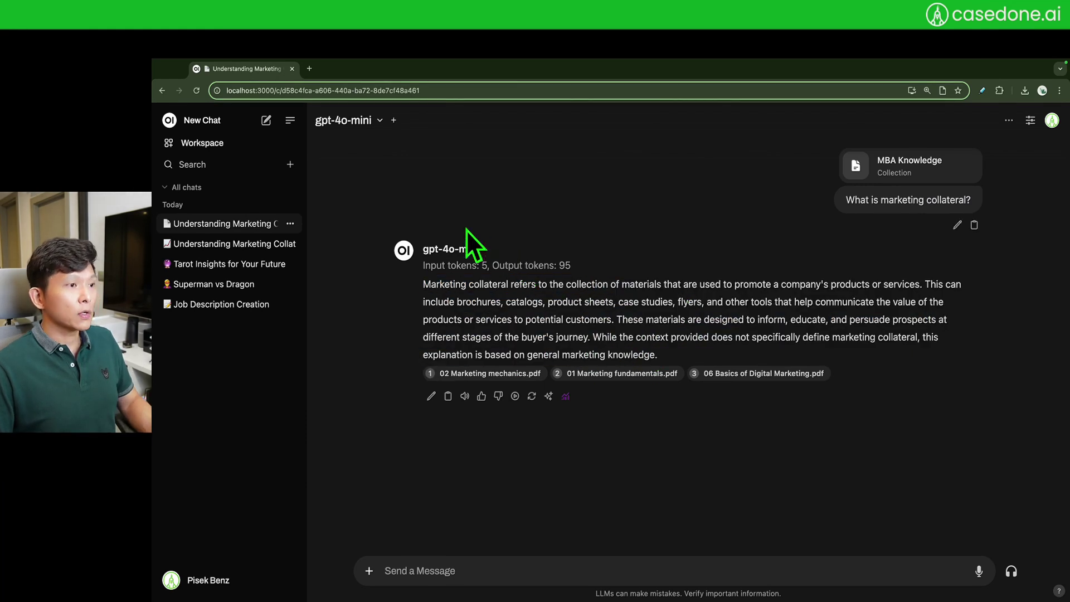
pyautogui.click(193, 144)
pyautogui.click(394, 121)
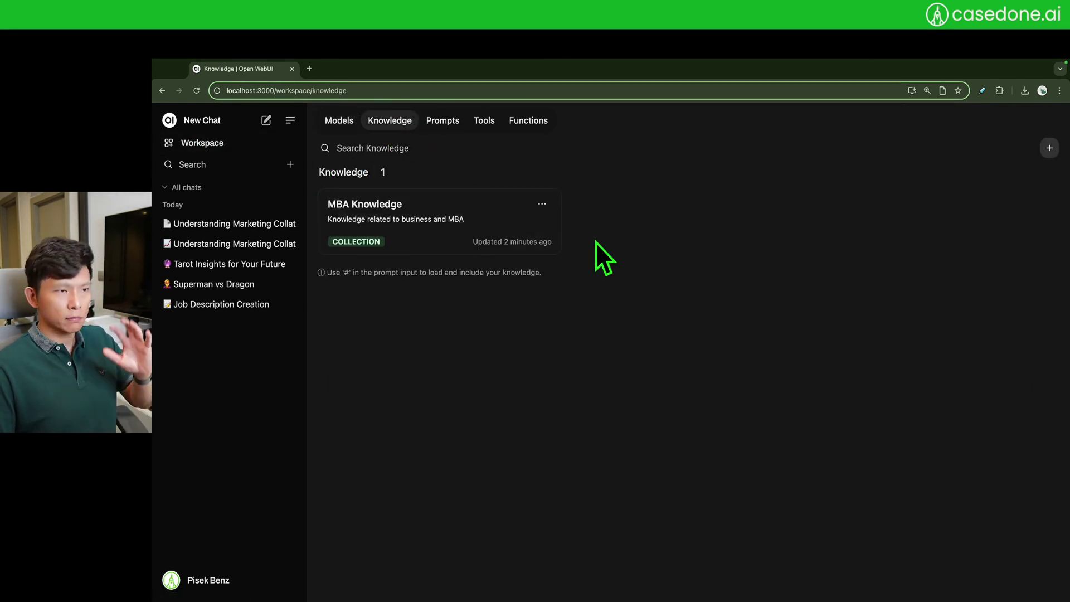
pyautogui.click(520, 240)
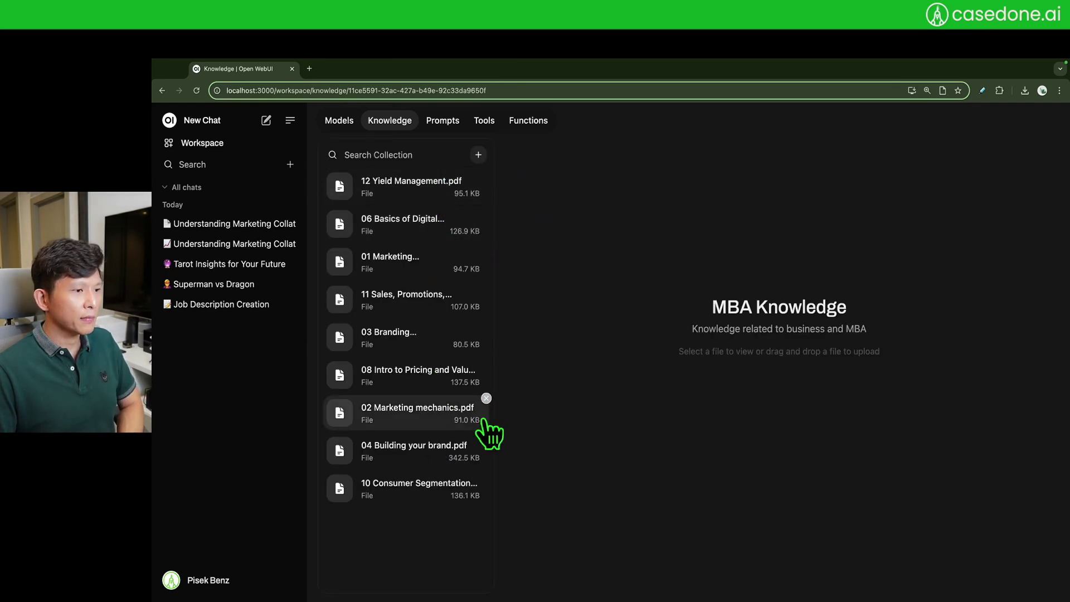
pyautogui.click(418, 311)
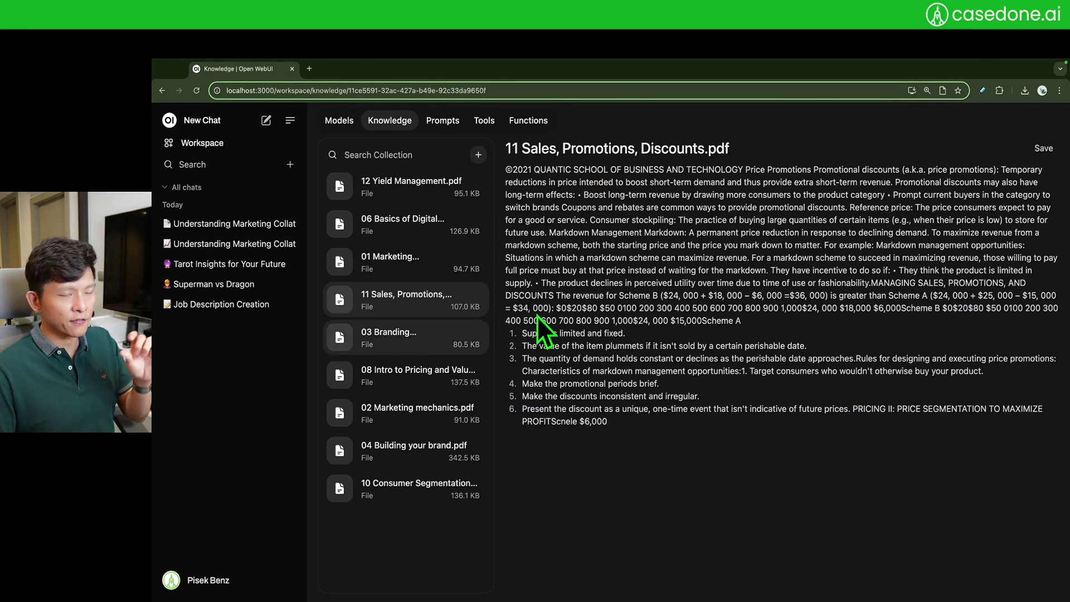
pyautogui.moveTo(628, 165); pyautogui.dragTo(651, 436)
pyautogui.click(717, 440)
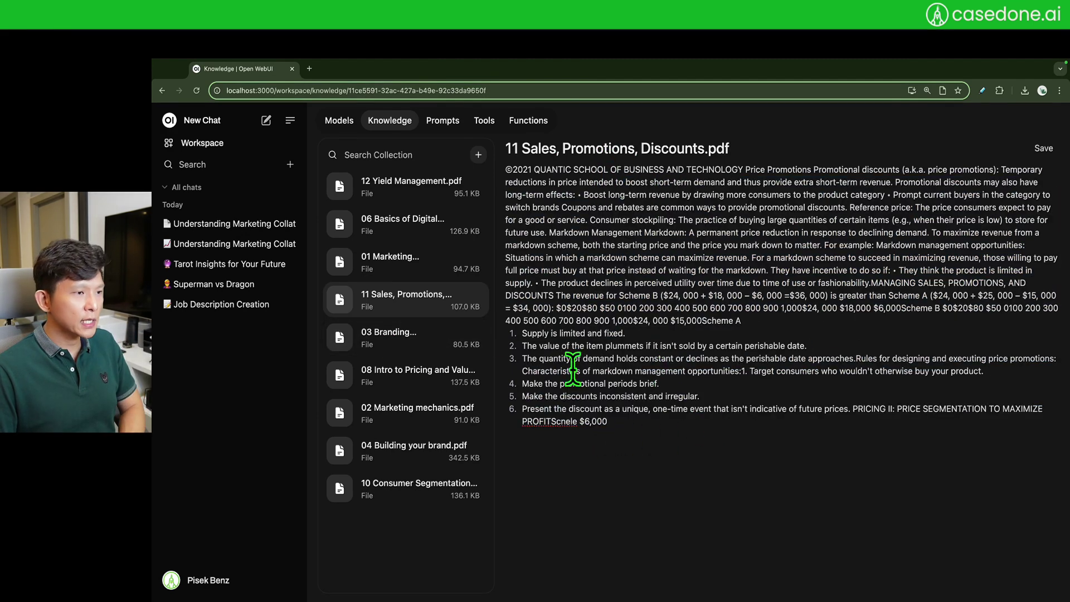
pyautogui.click(393, 265)
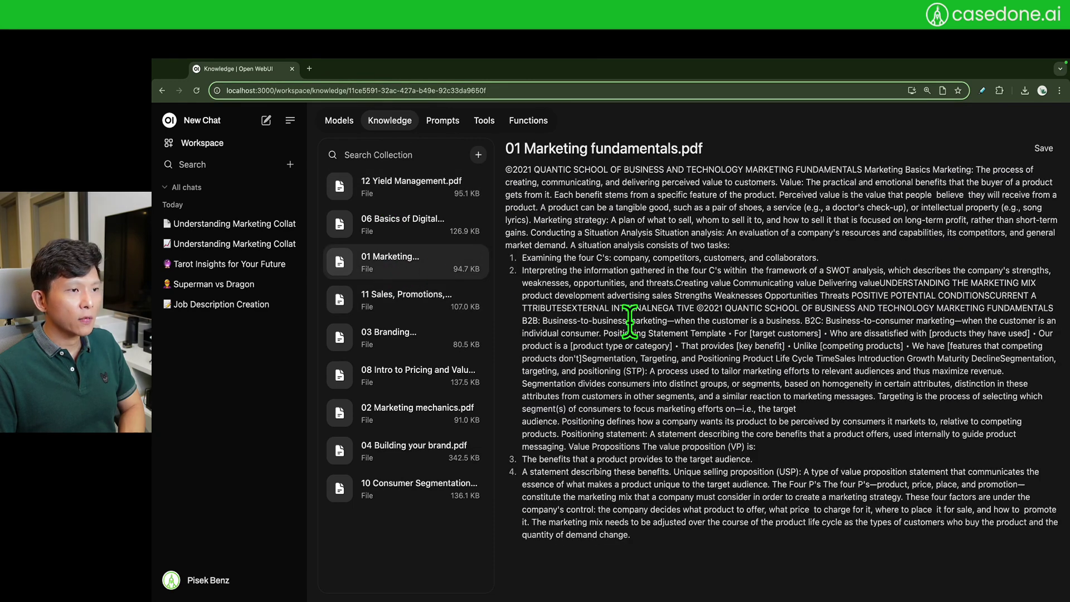
pyautogui.click(376, 491)
pyautogui.click(397, 441)
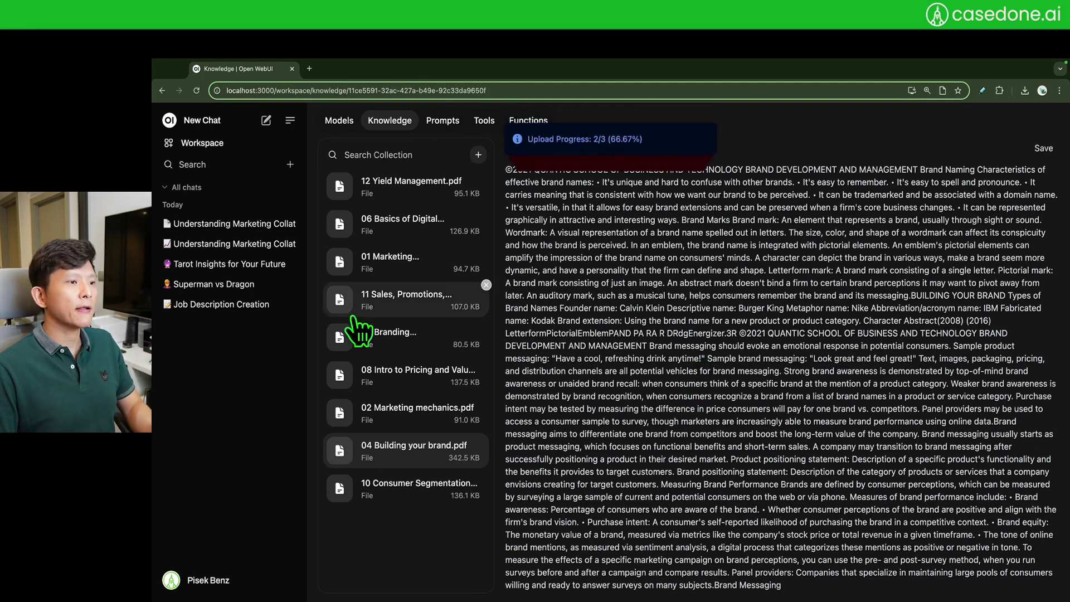
pyautogui.click(433, 189)
pyautogui.click(388, 125)
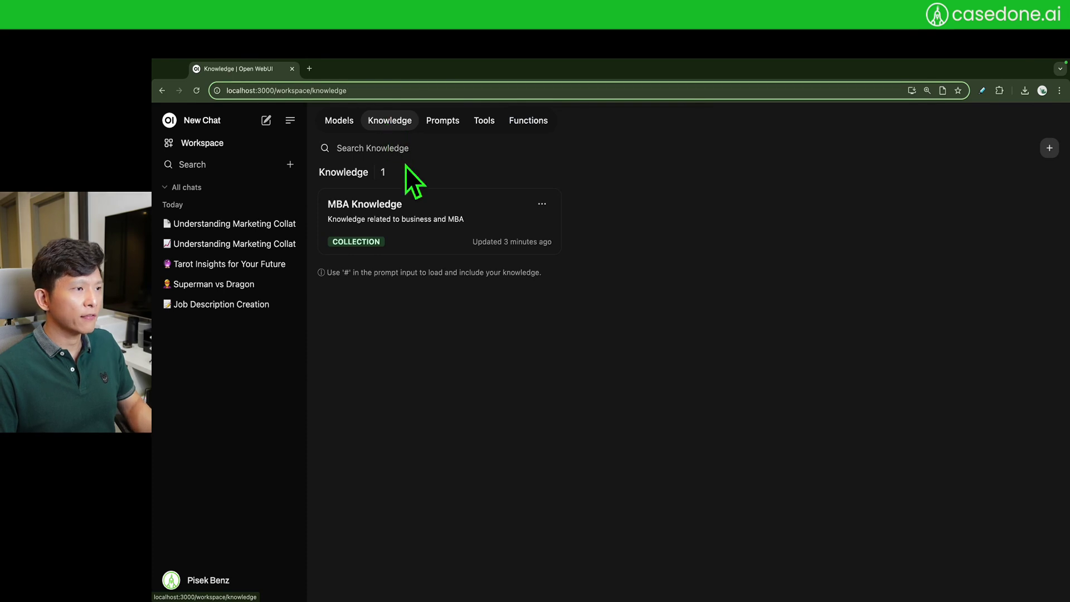